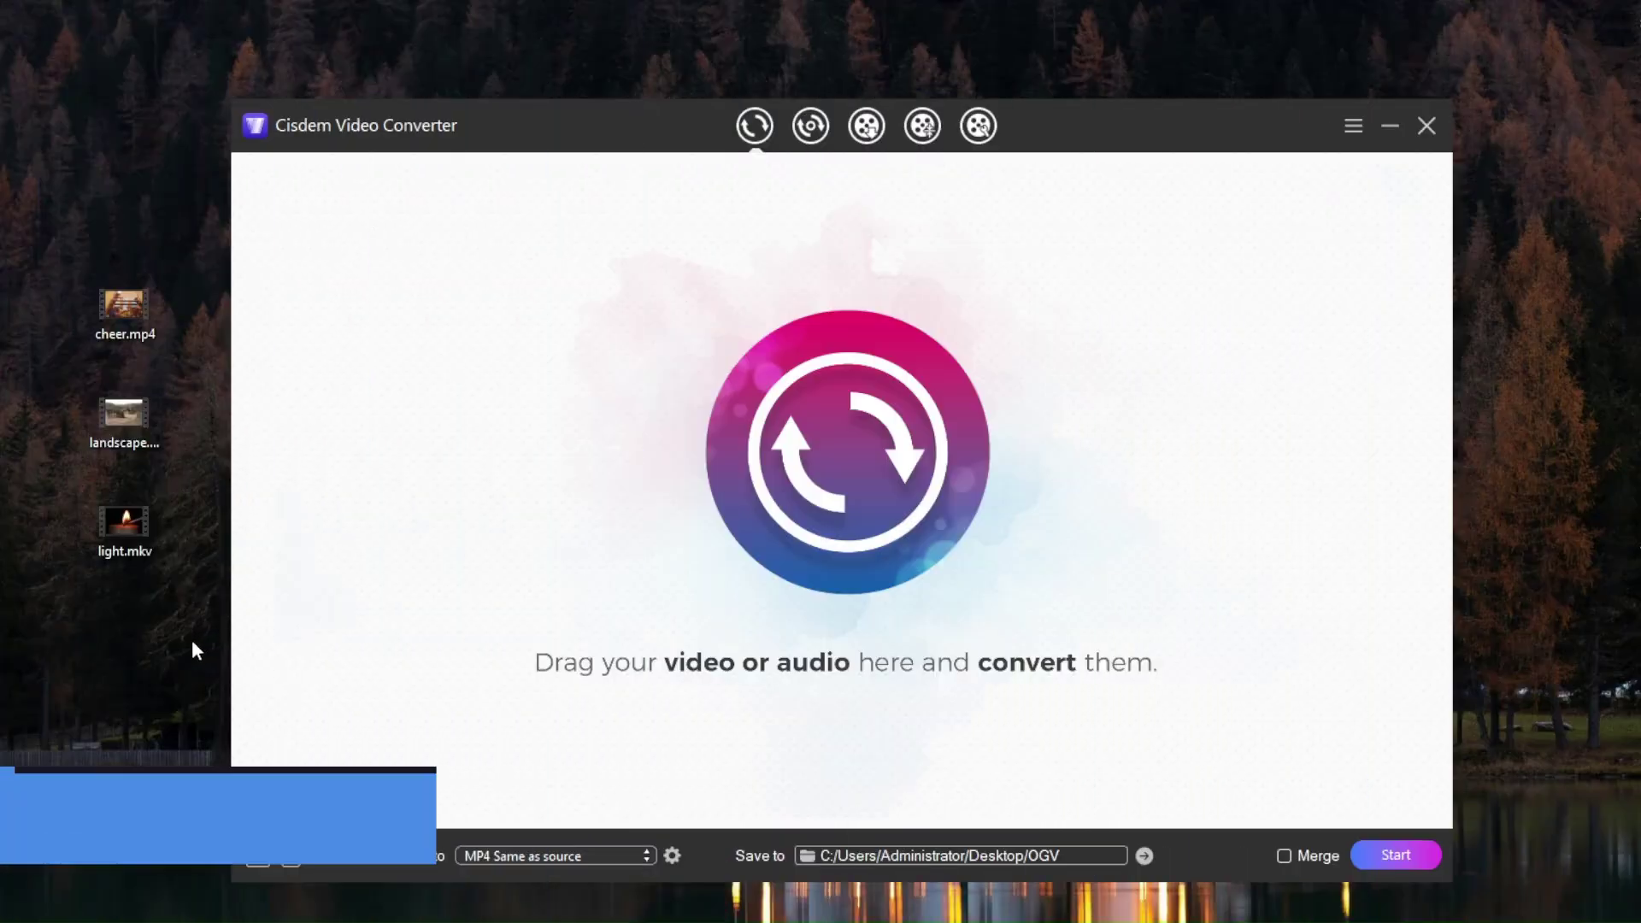
Add cheer.mp4, landscape and light.mkv to the list, then preview and close the cheer clip.
{"action": "left_click_drag", "start_coordinate": [124, 308], "coordinate": [603, 442]}
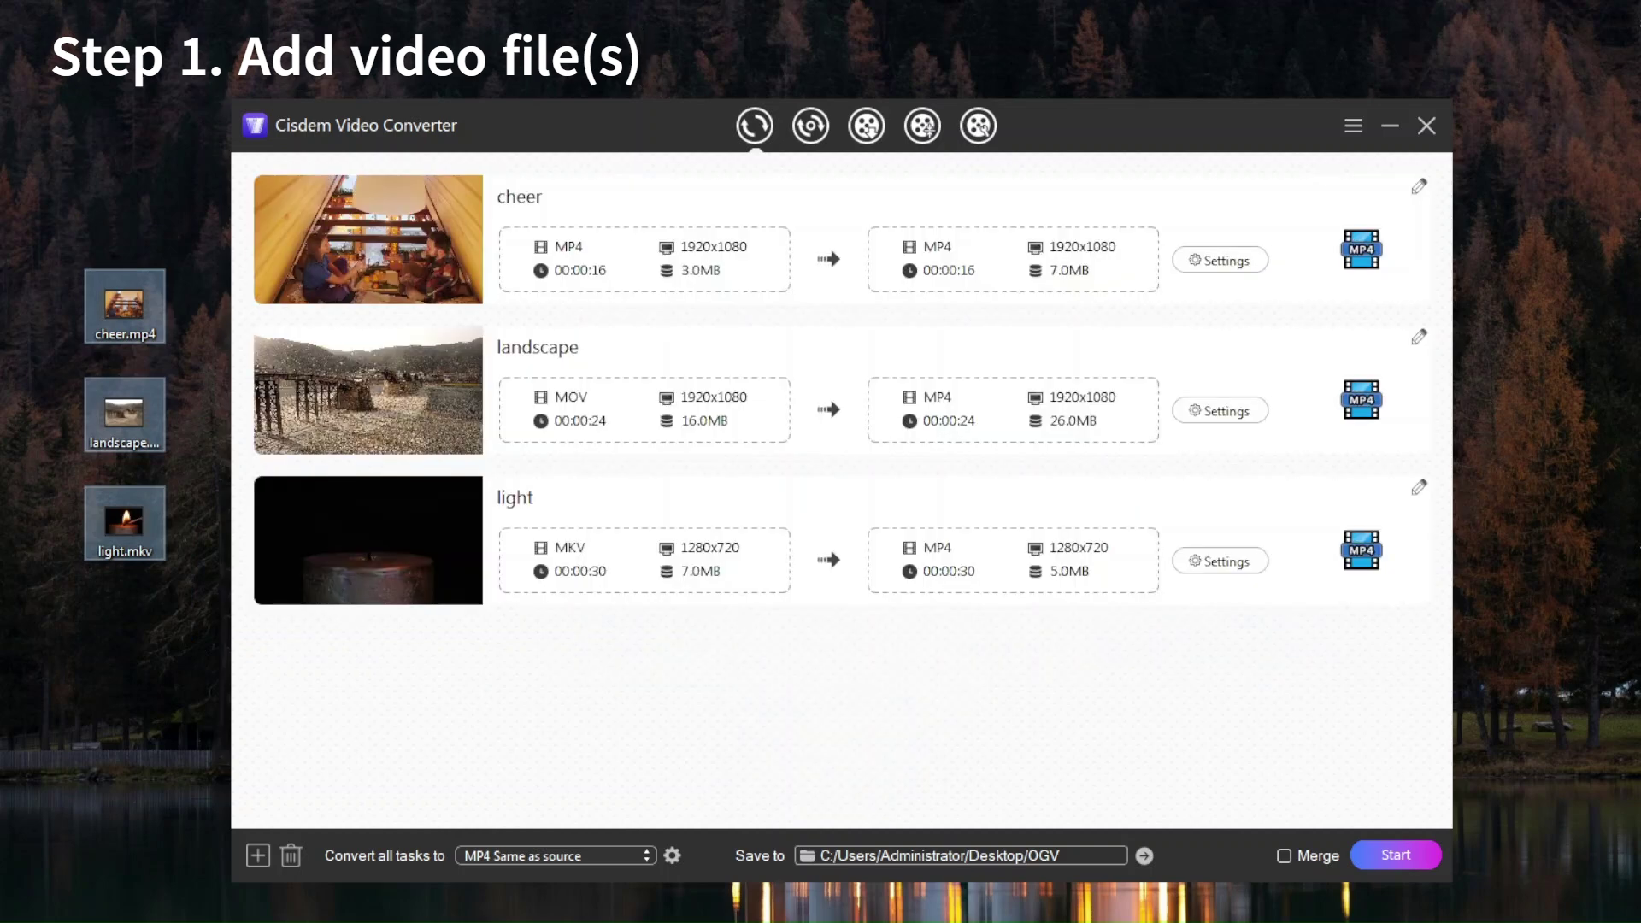
{"action": "mouse_move", "coordinate": [699, 262]}
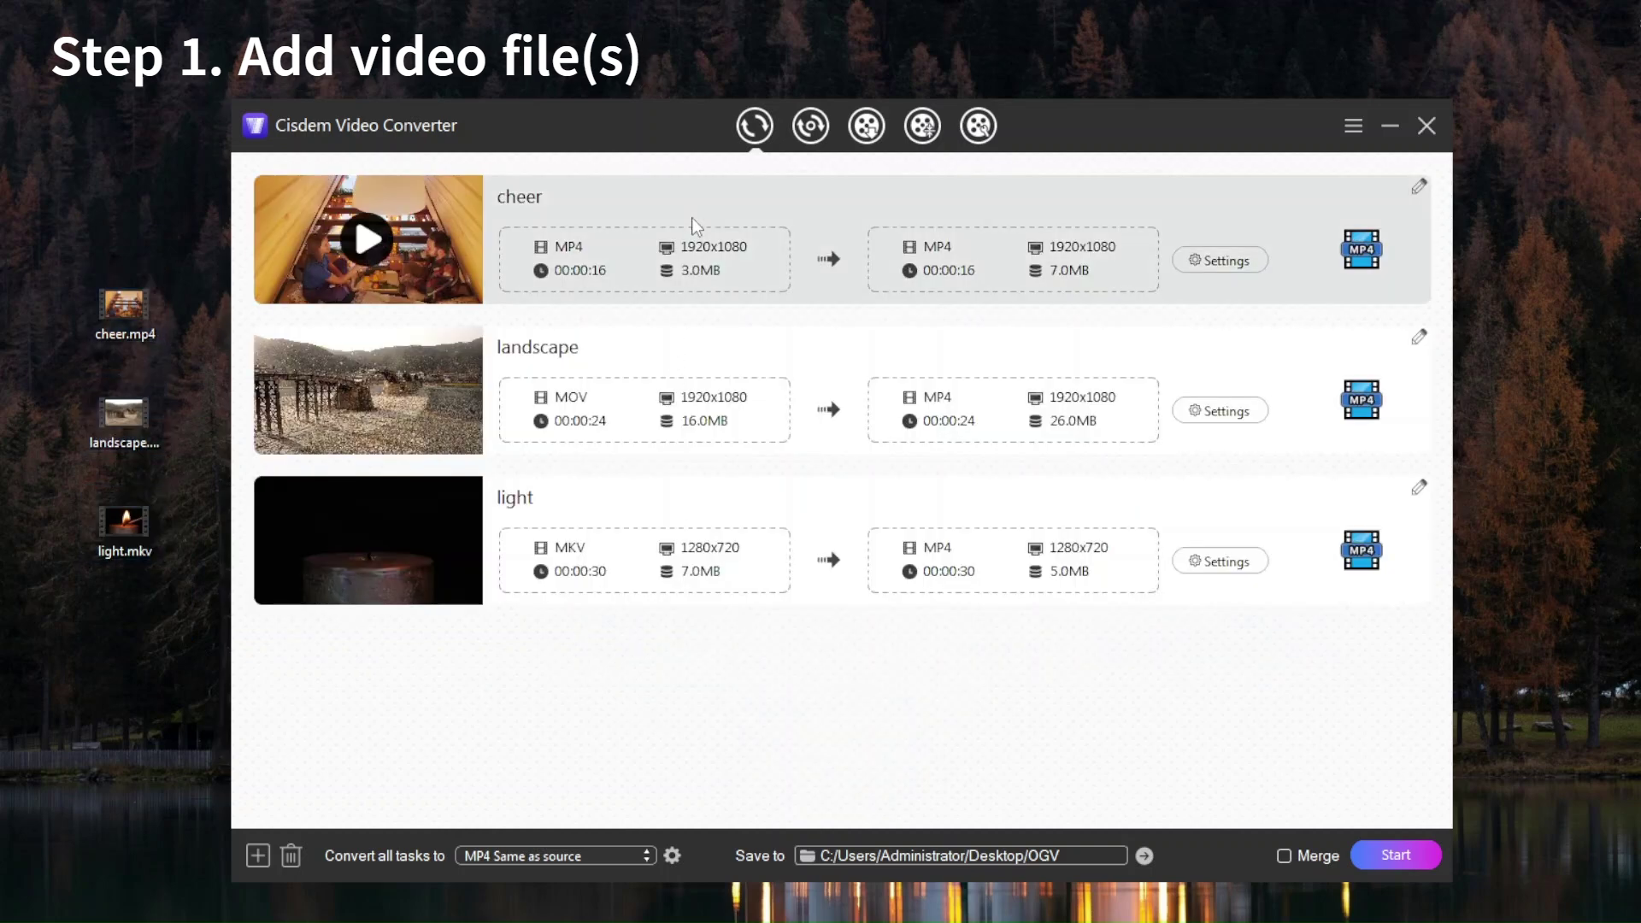
{"action": "right_click", "coordinate": [457, 186]}
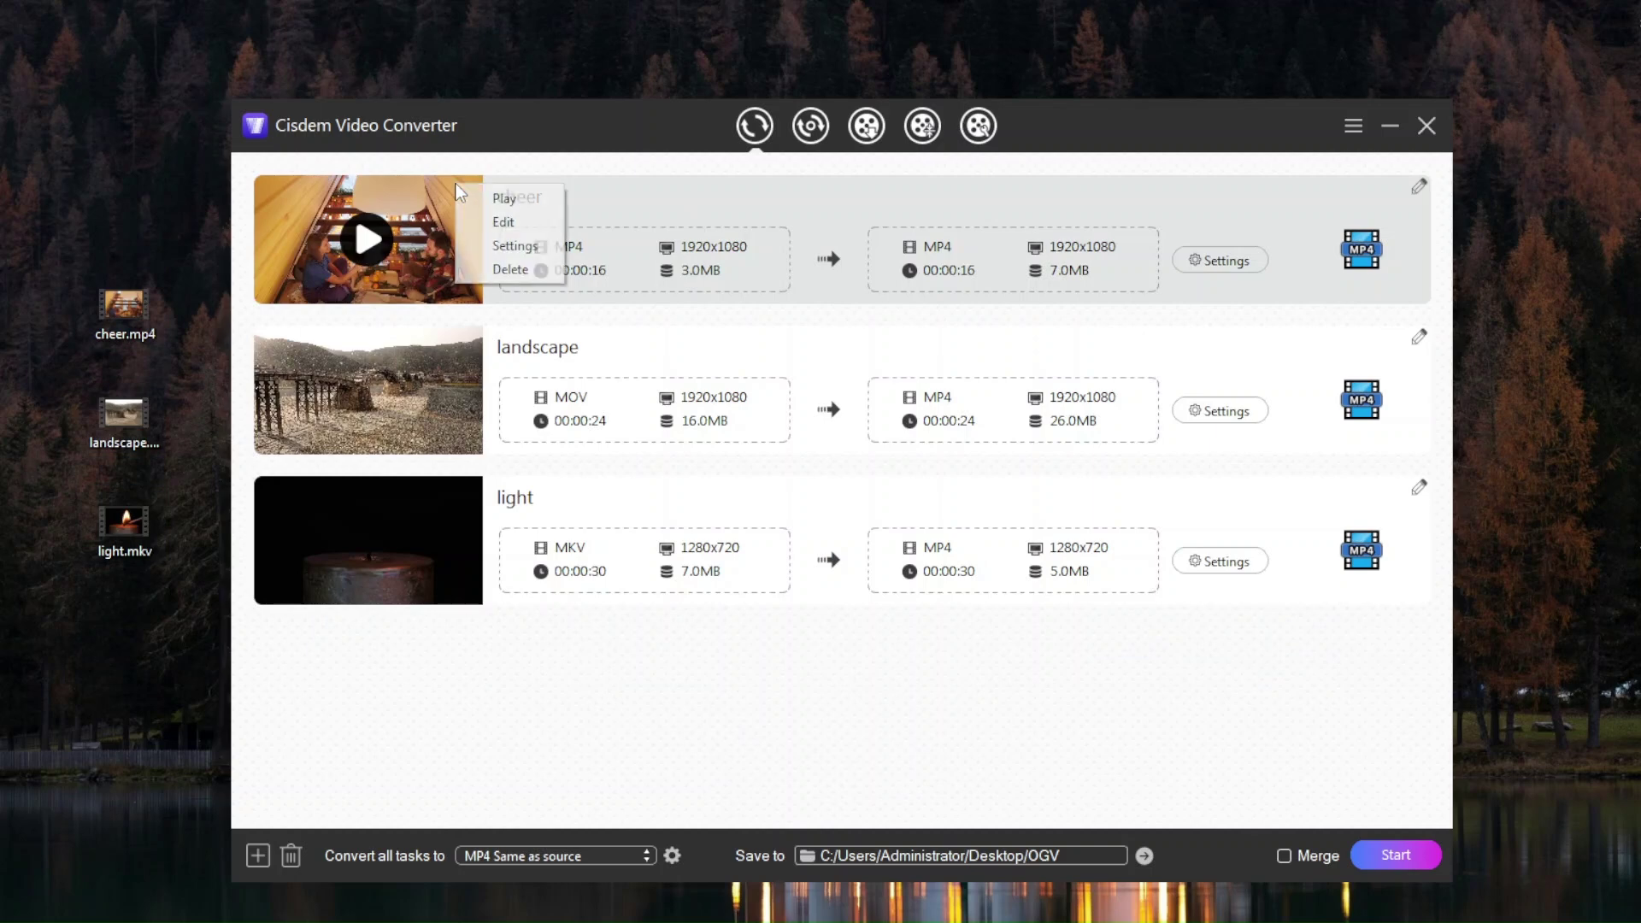
{"action": "left_click", "coordinate": [503, 198]}
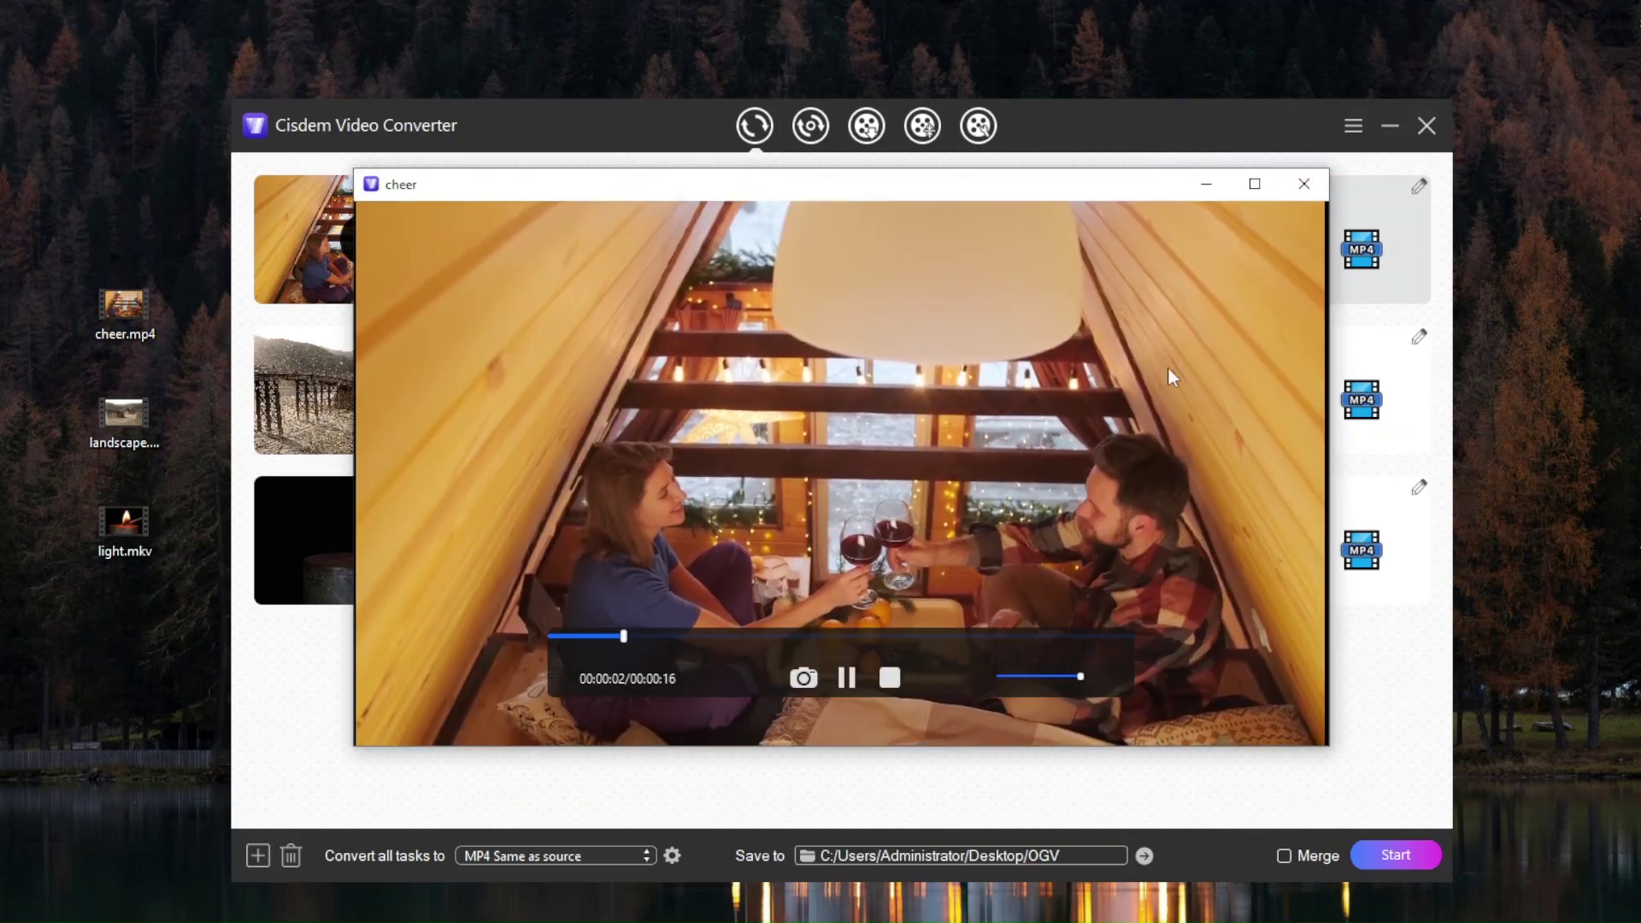
{"action": "left_click", "coordinate": [1304, 184]}
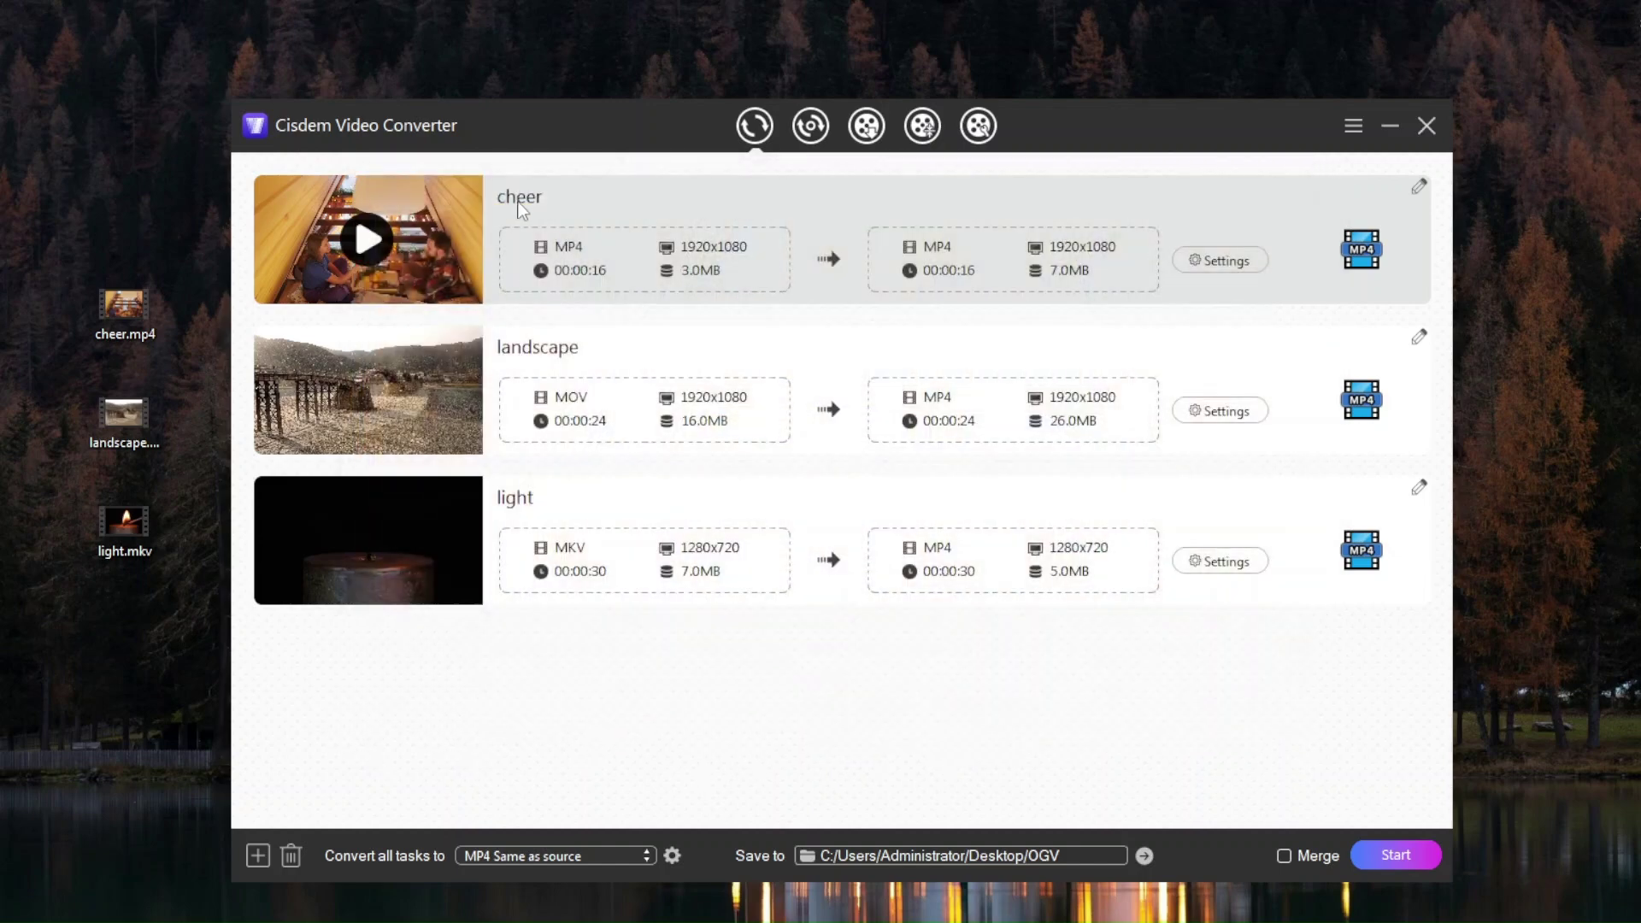
{"action": "right_click", "coordinate": [520, 203]}
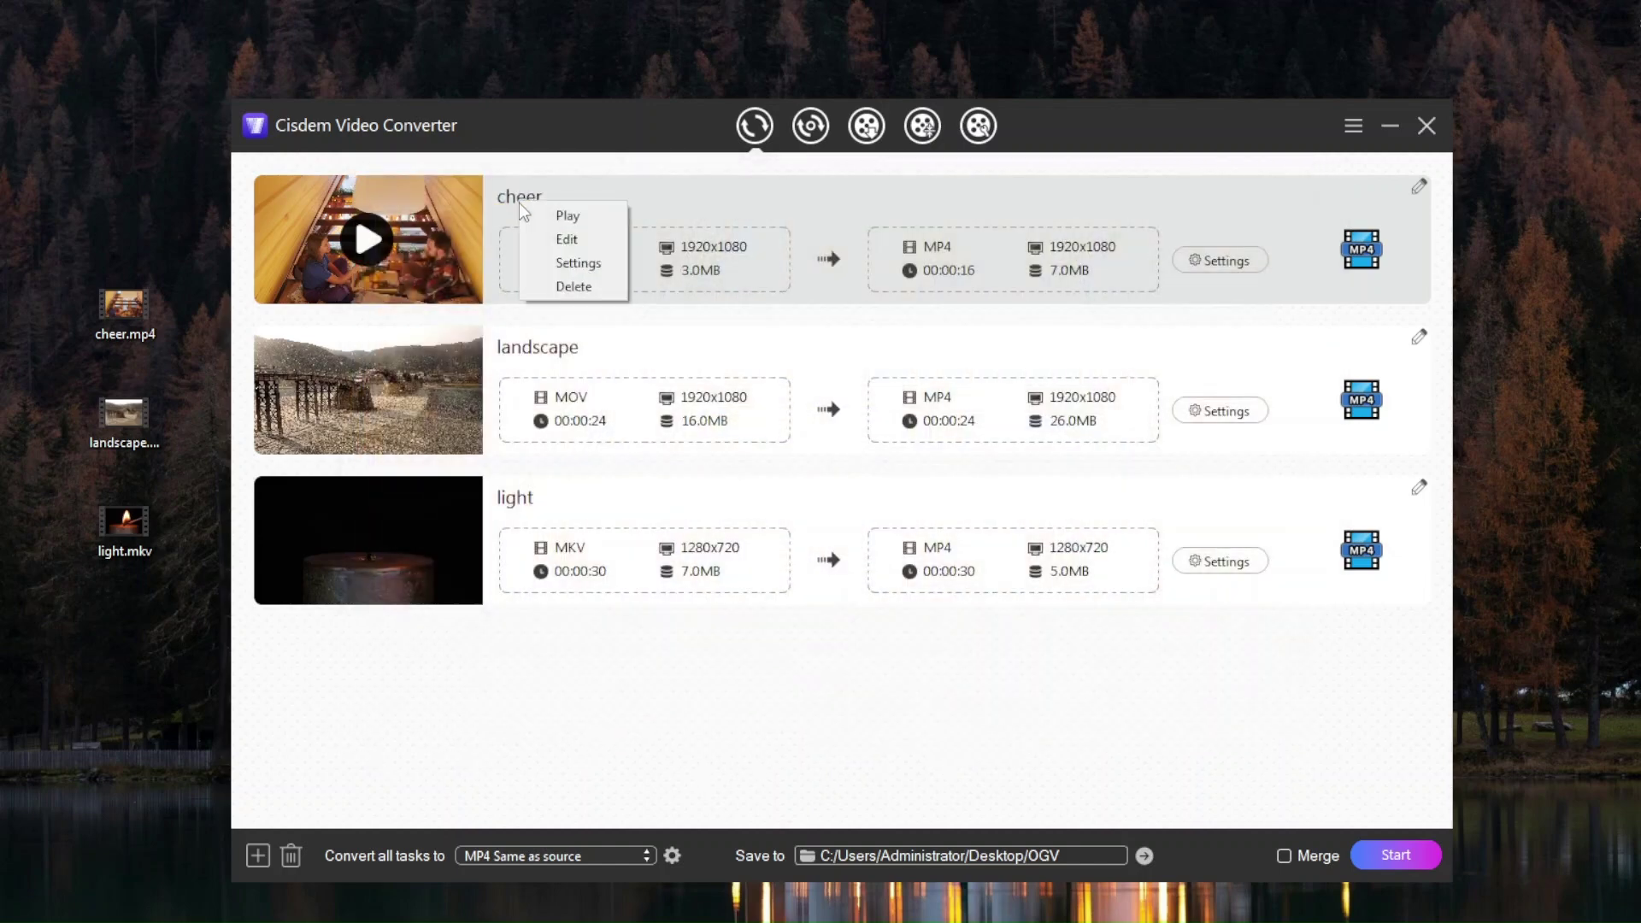
In the cheer clip's editor, try 16:9 and 4:3 crop ratios, then reset the crop.
{"action": "left_click", "coordinate": [568, 240]}
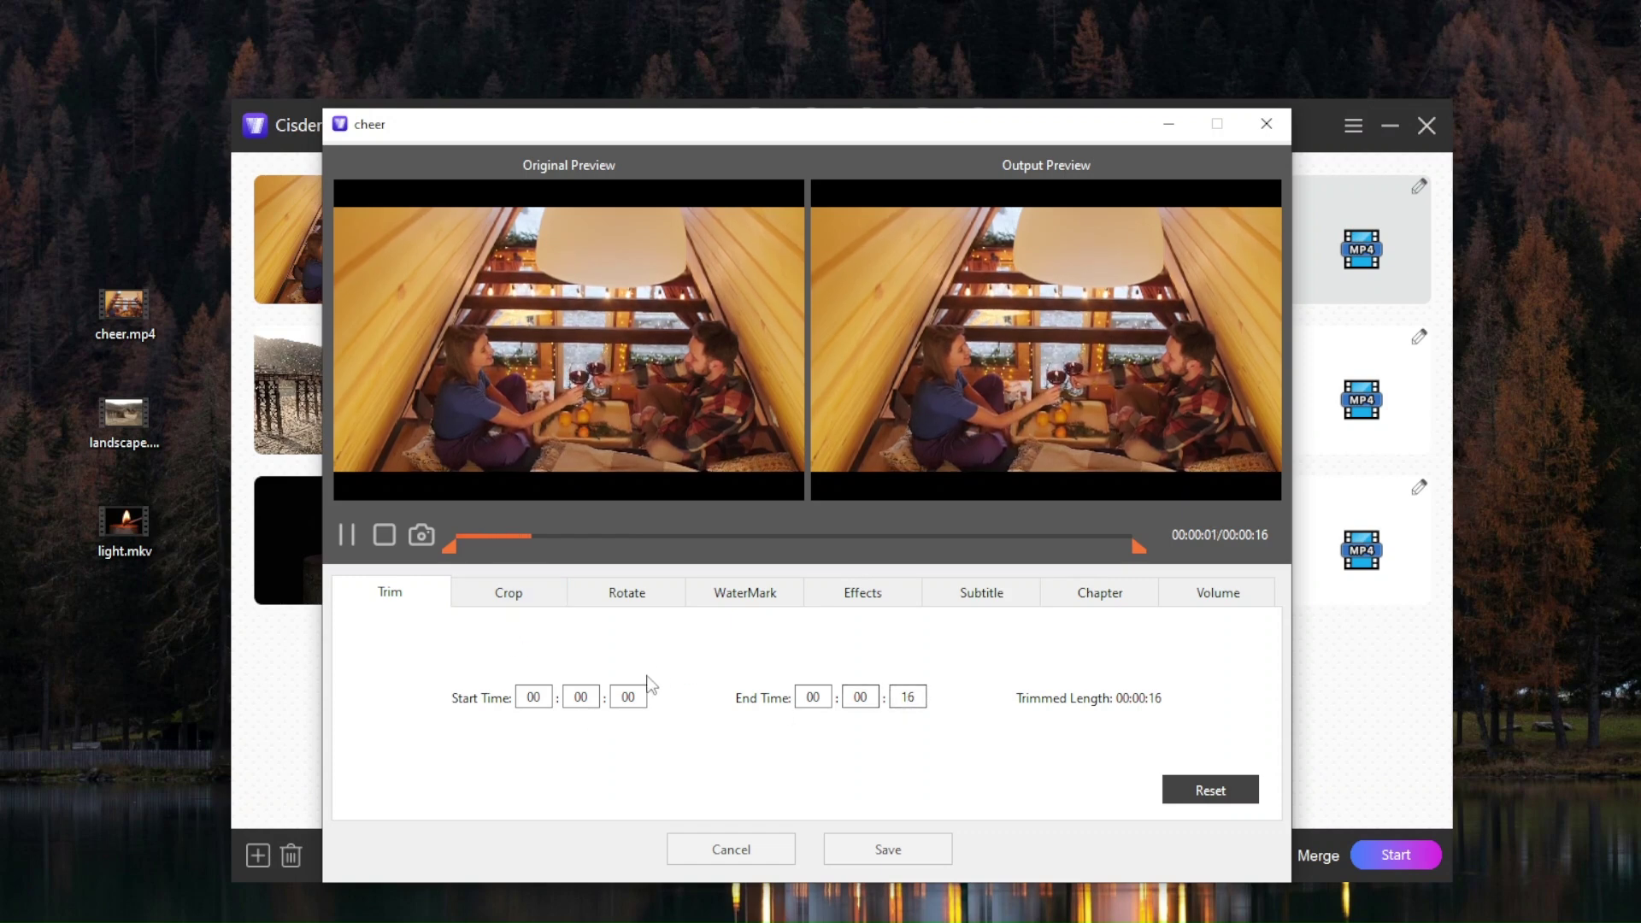
{"action": "left_click", "coordinate": [509, 592]}
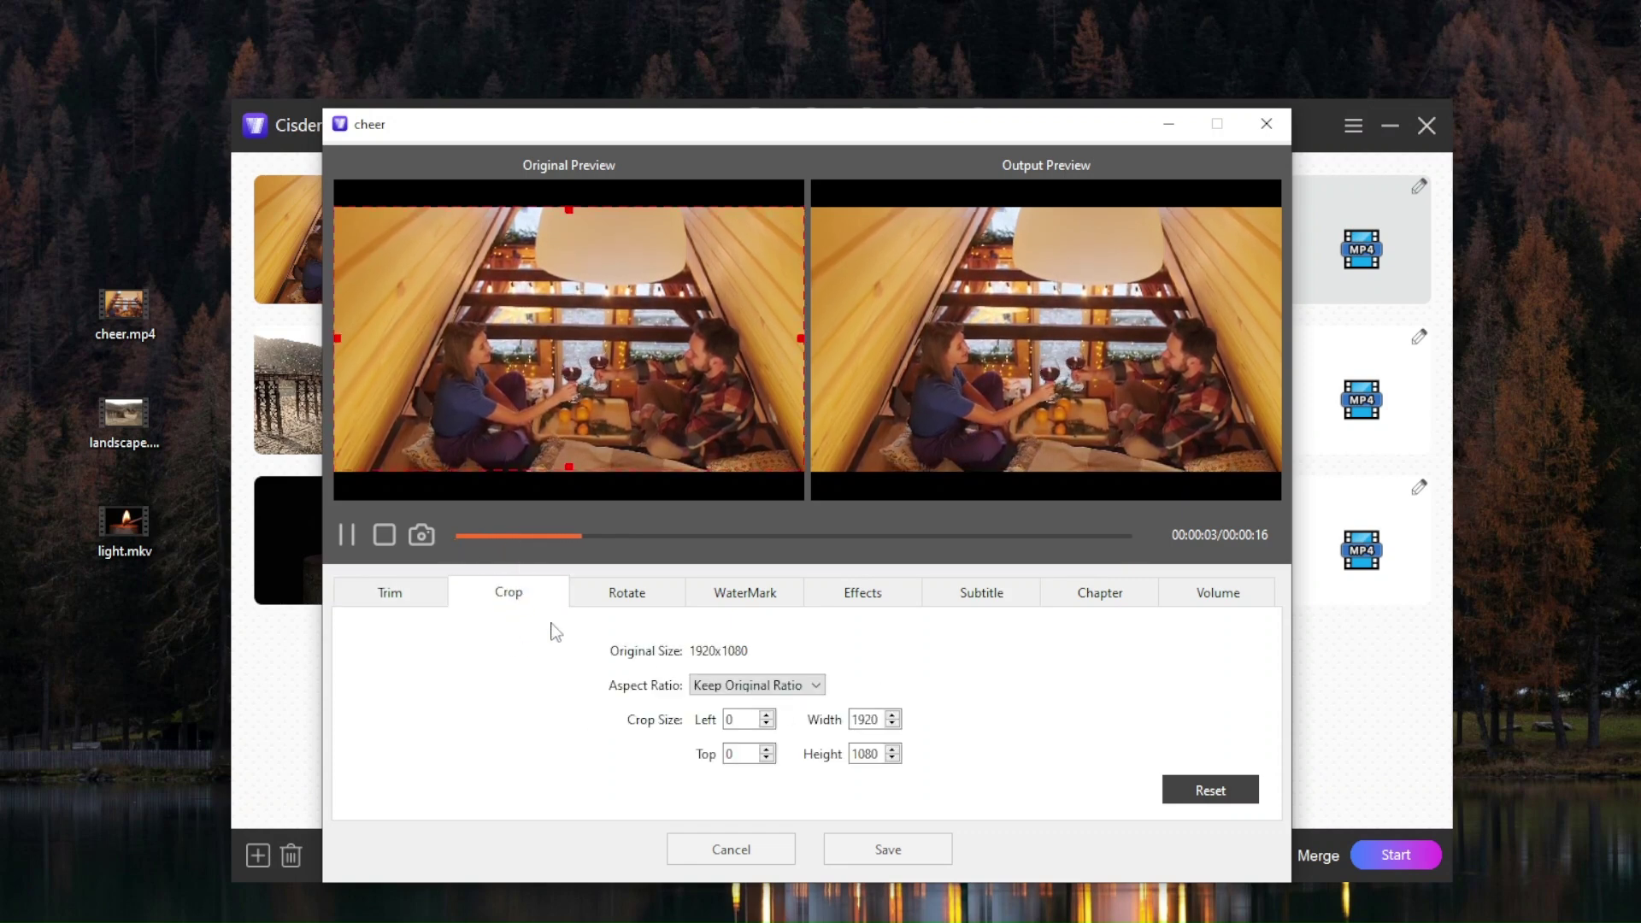
{"action": "left_click", "coordinate": [757, 684]}
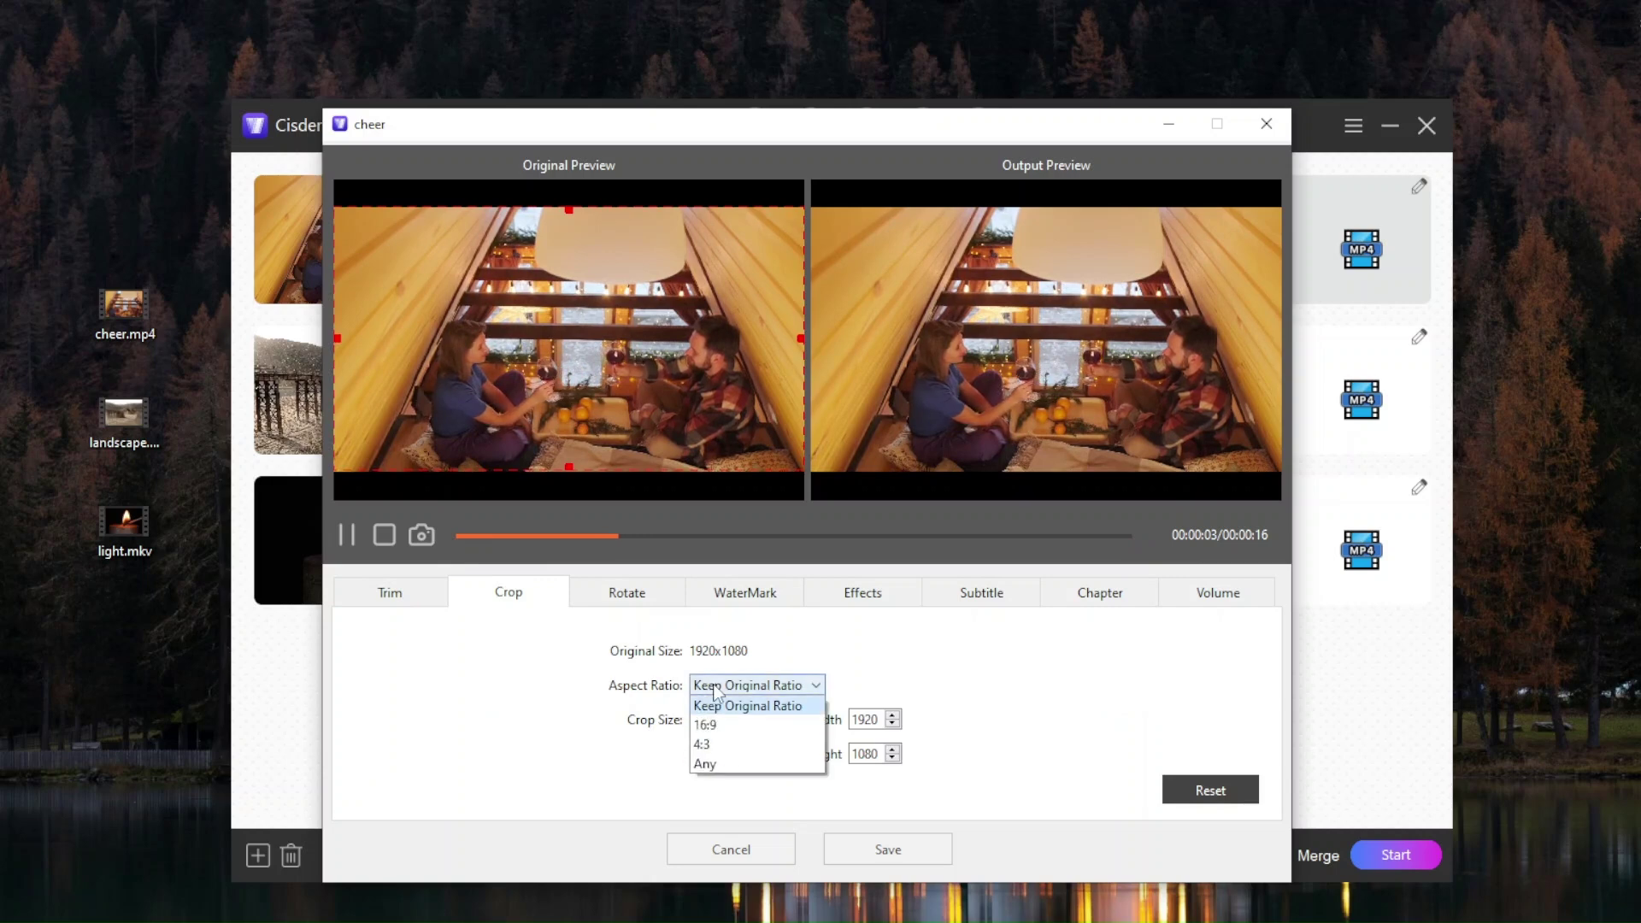
{"action": "left_click", "coordinate": [732, 725]}
{"action": "left_click", "coordinate": [757, 684]}
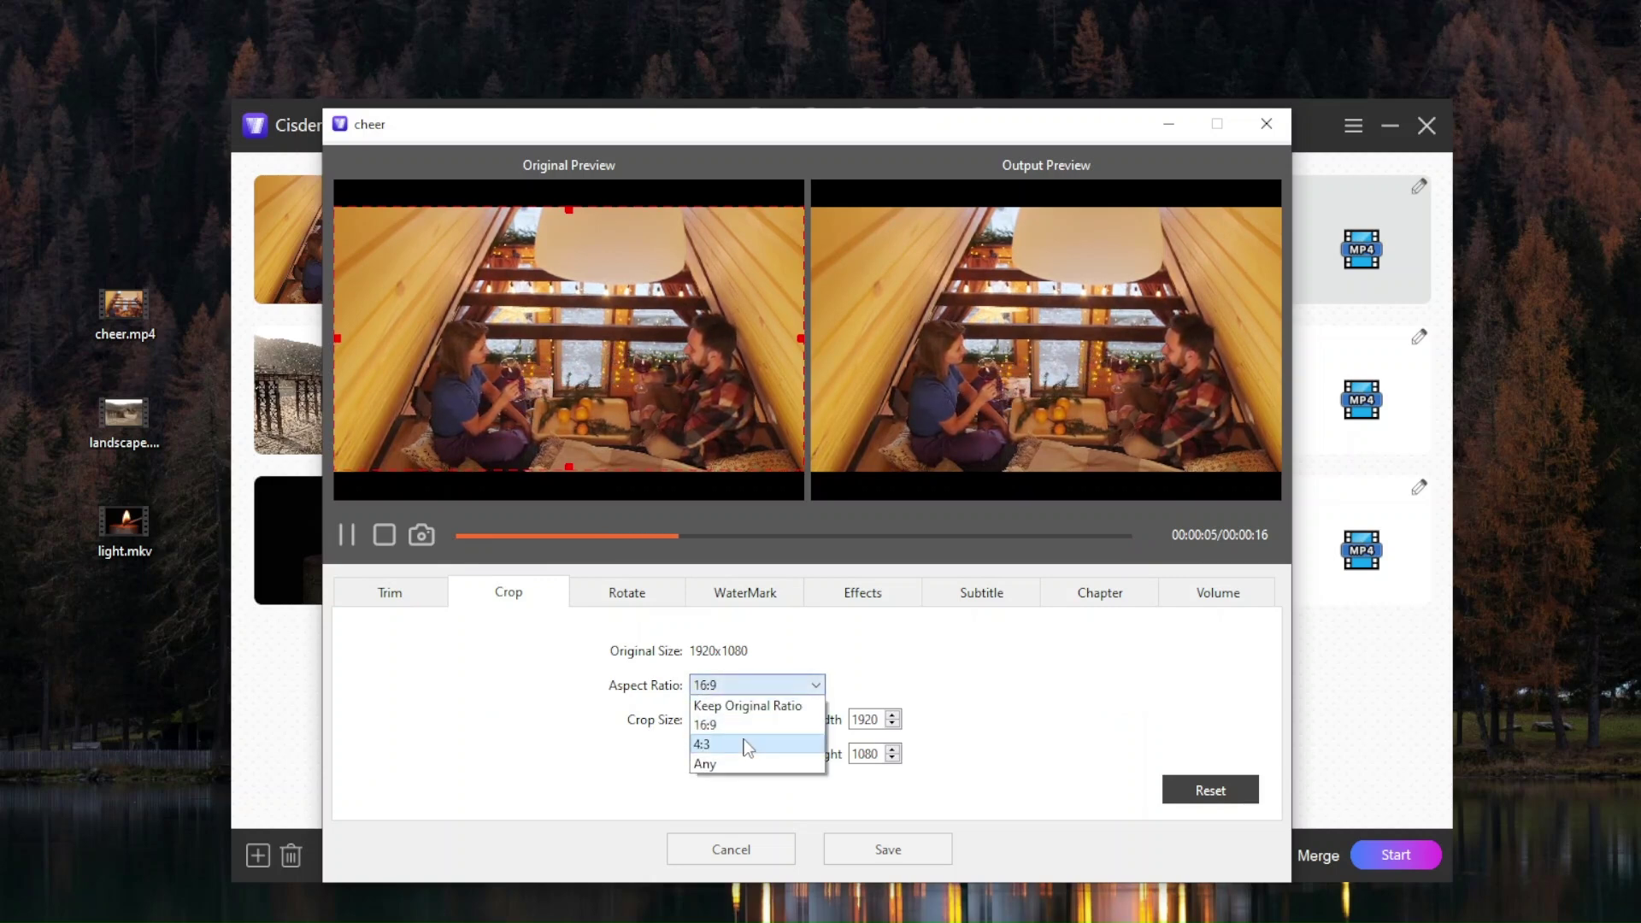
{"action": "left_click", "coordinate": [747, 746]}
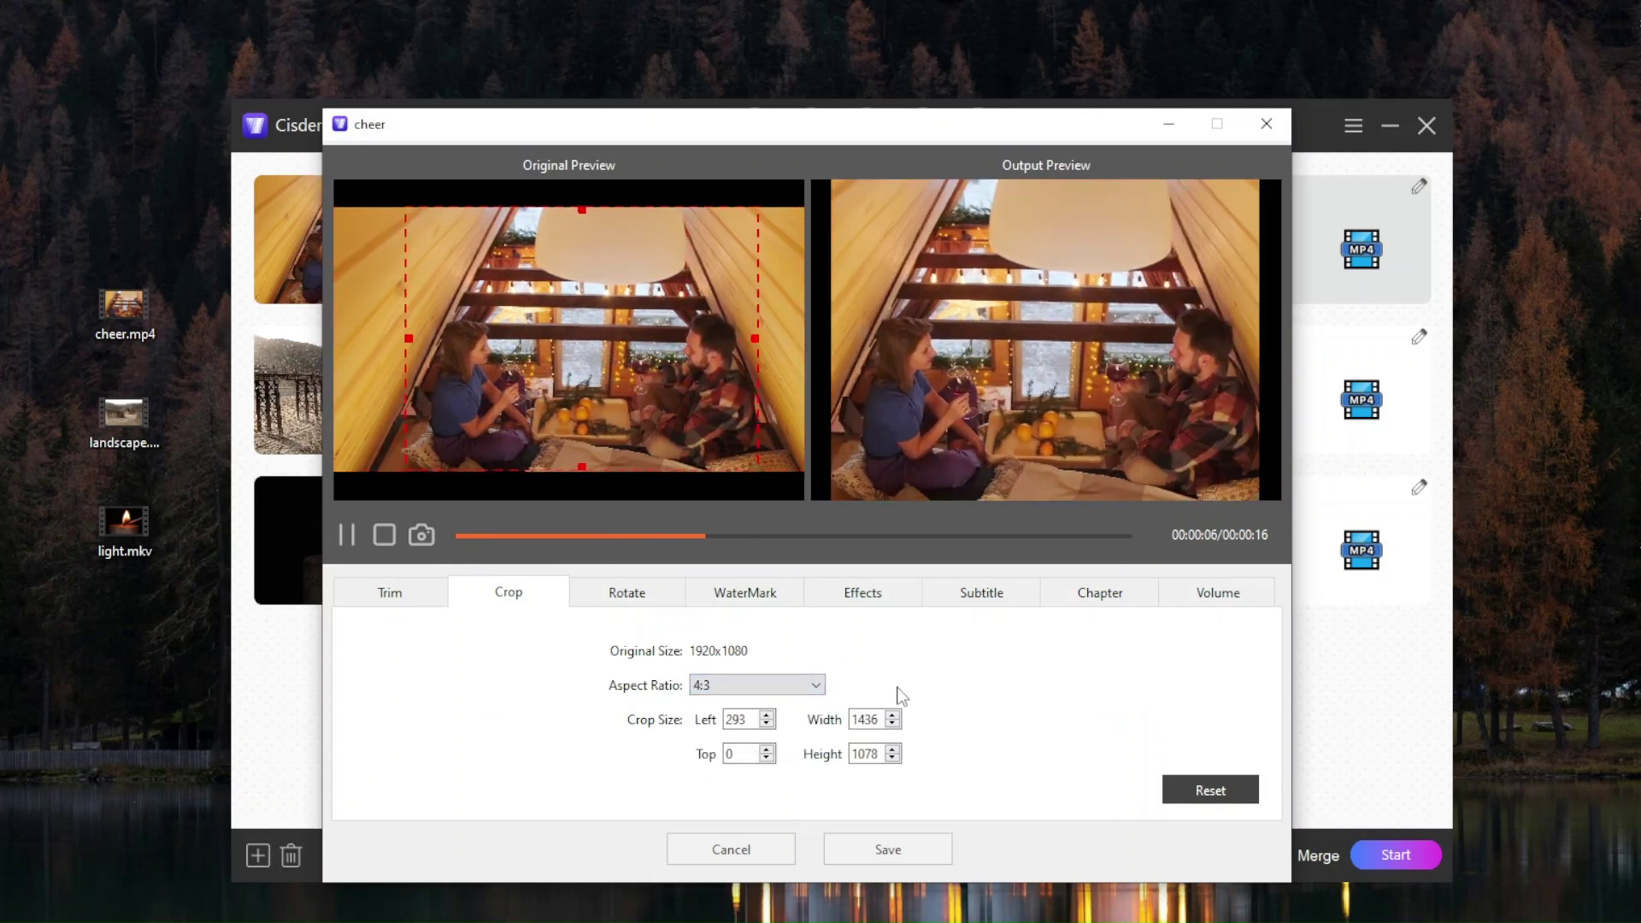
{"action": "left_click", "coordinate": [1210, 790]}
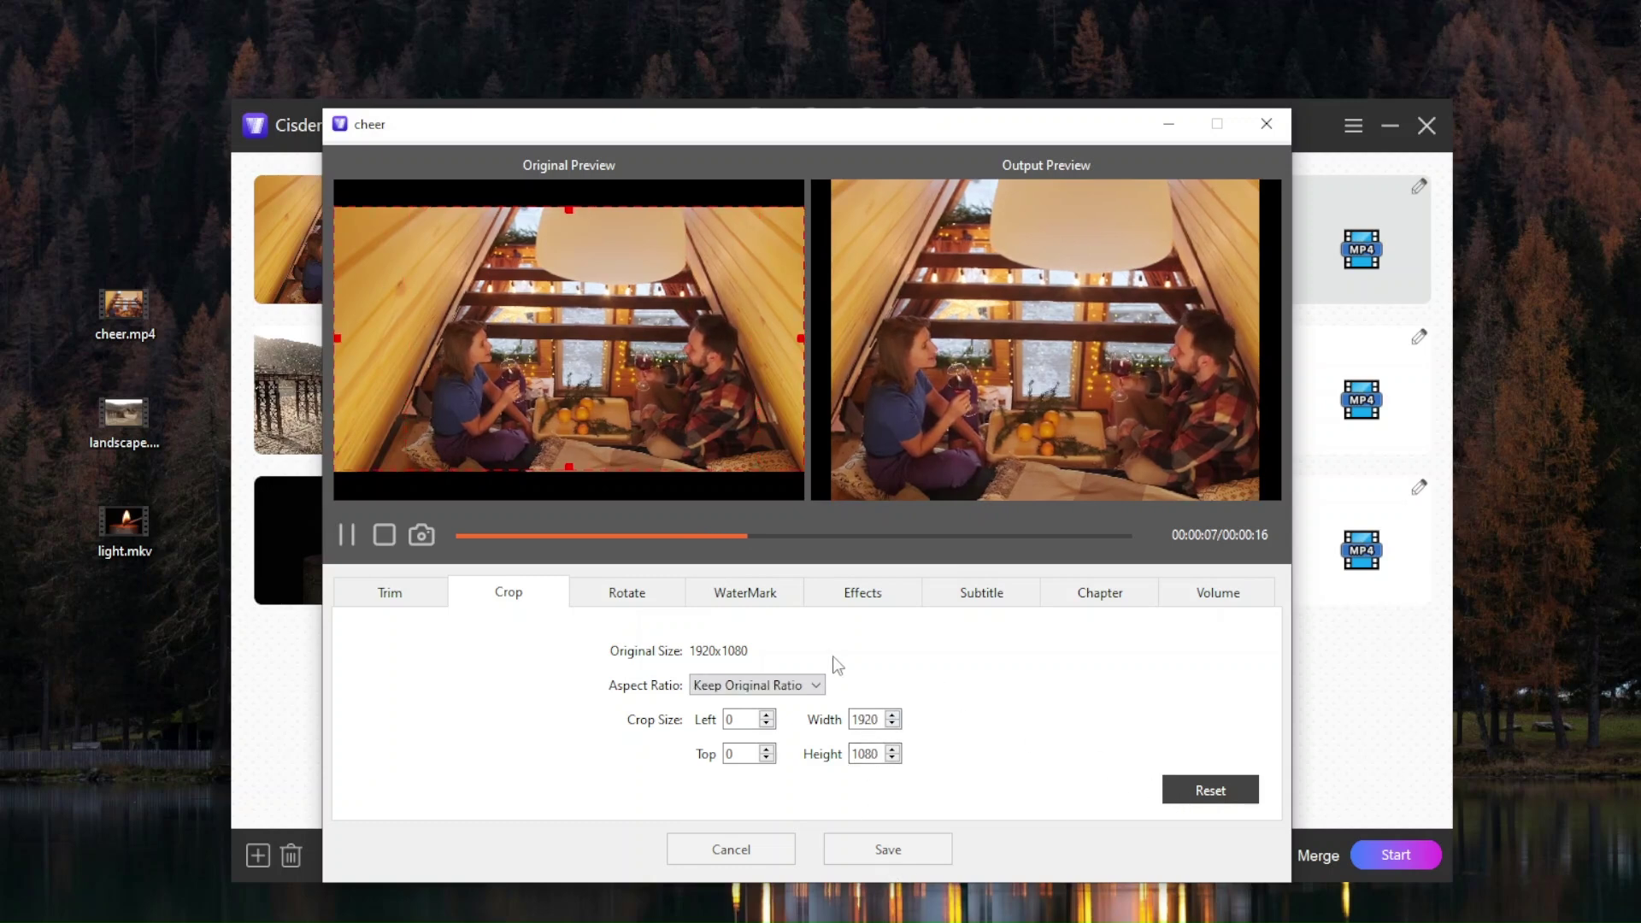
Rotate the cheer clip right then back left, and flip it horizontally twice.
{"action": "left_click", "coordinate": [657, 593]}
{"action": "left_click", "coordinate": [706, 682]}
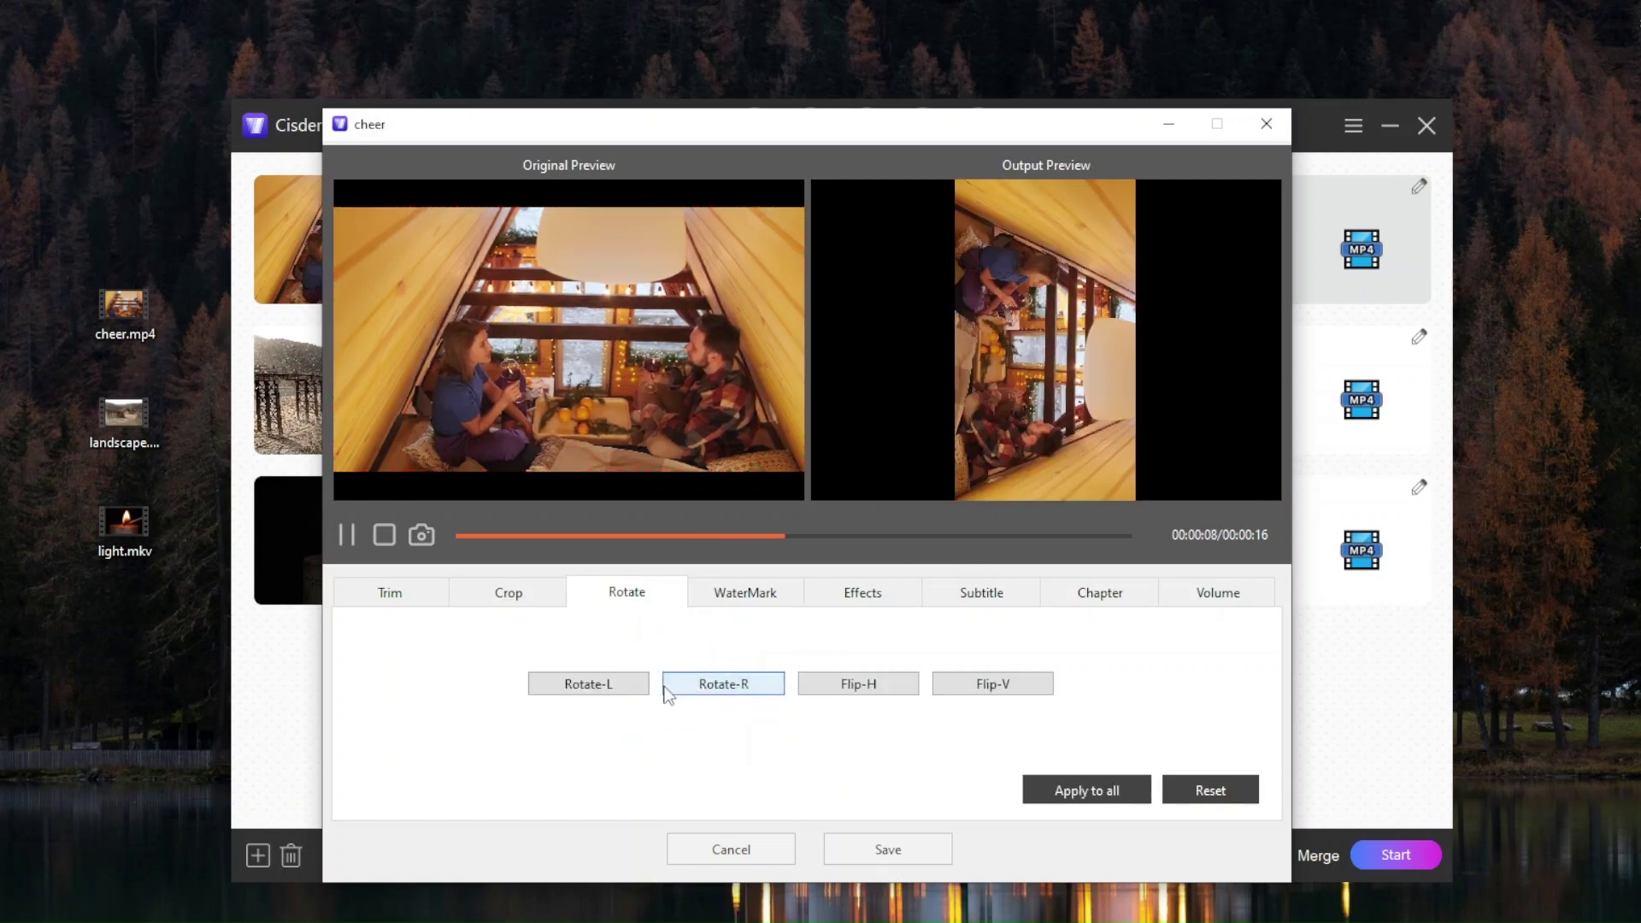
{"action": "left_click", "coordinate": [603, 683]}
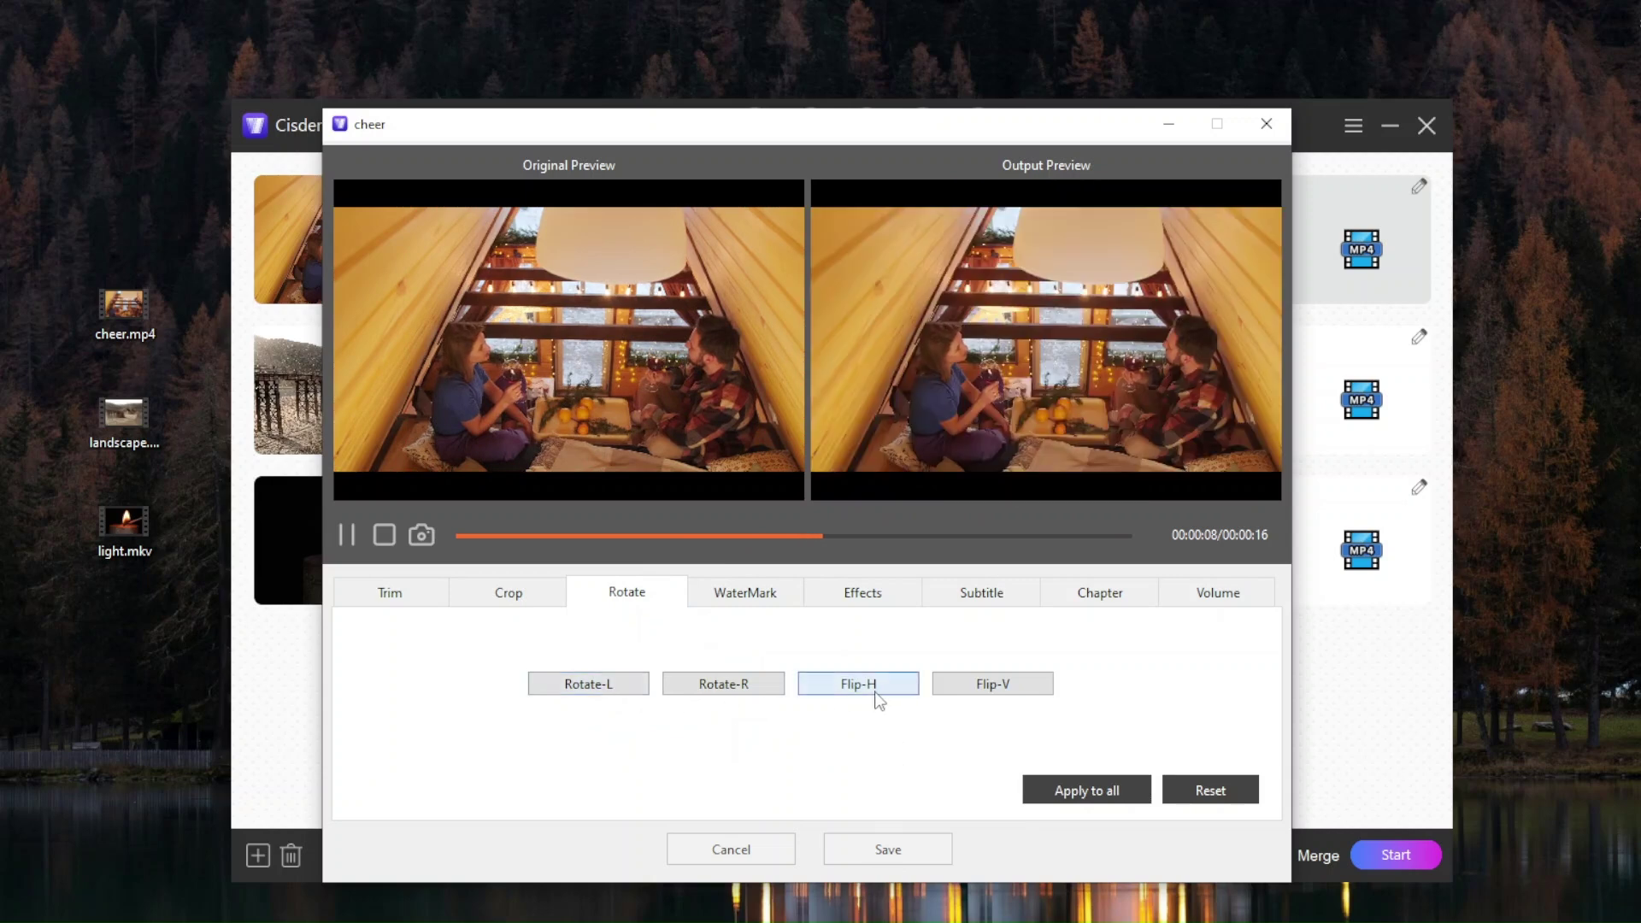
{"action": "left_click", "coordinate": [878, 700]}
{"action": "left_click", "coordinate": [878, 700]}
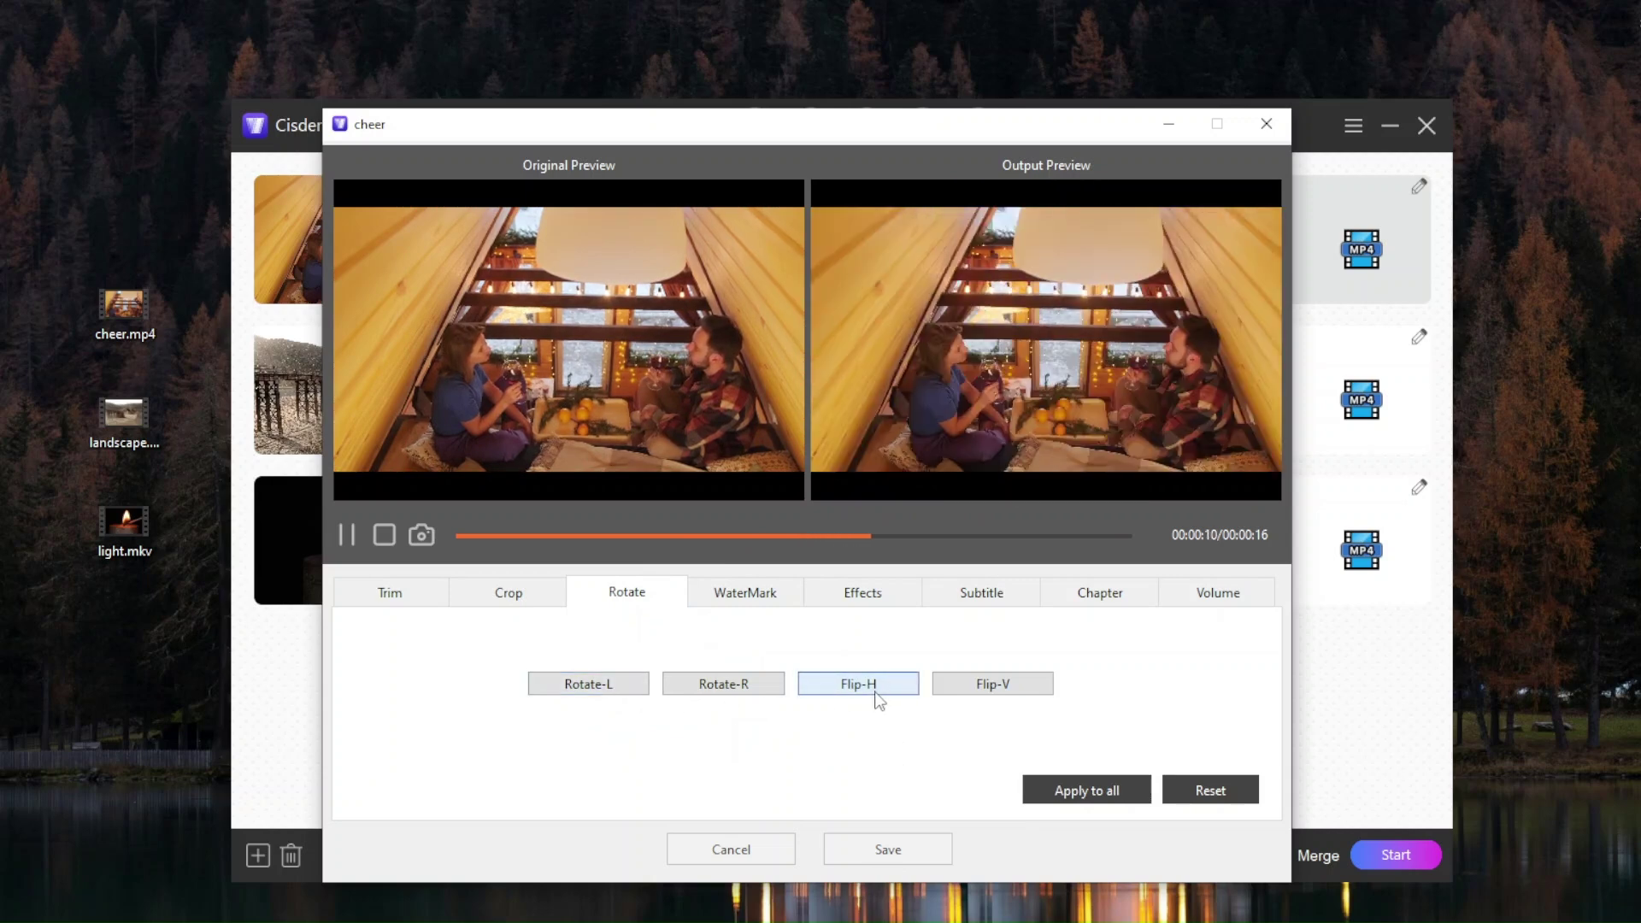
Try Text and Image watermarks on the cheer clip, then set the watermark to None.
{"action": "left_click", "coordinate": [776, 596]}
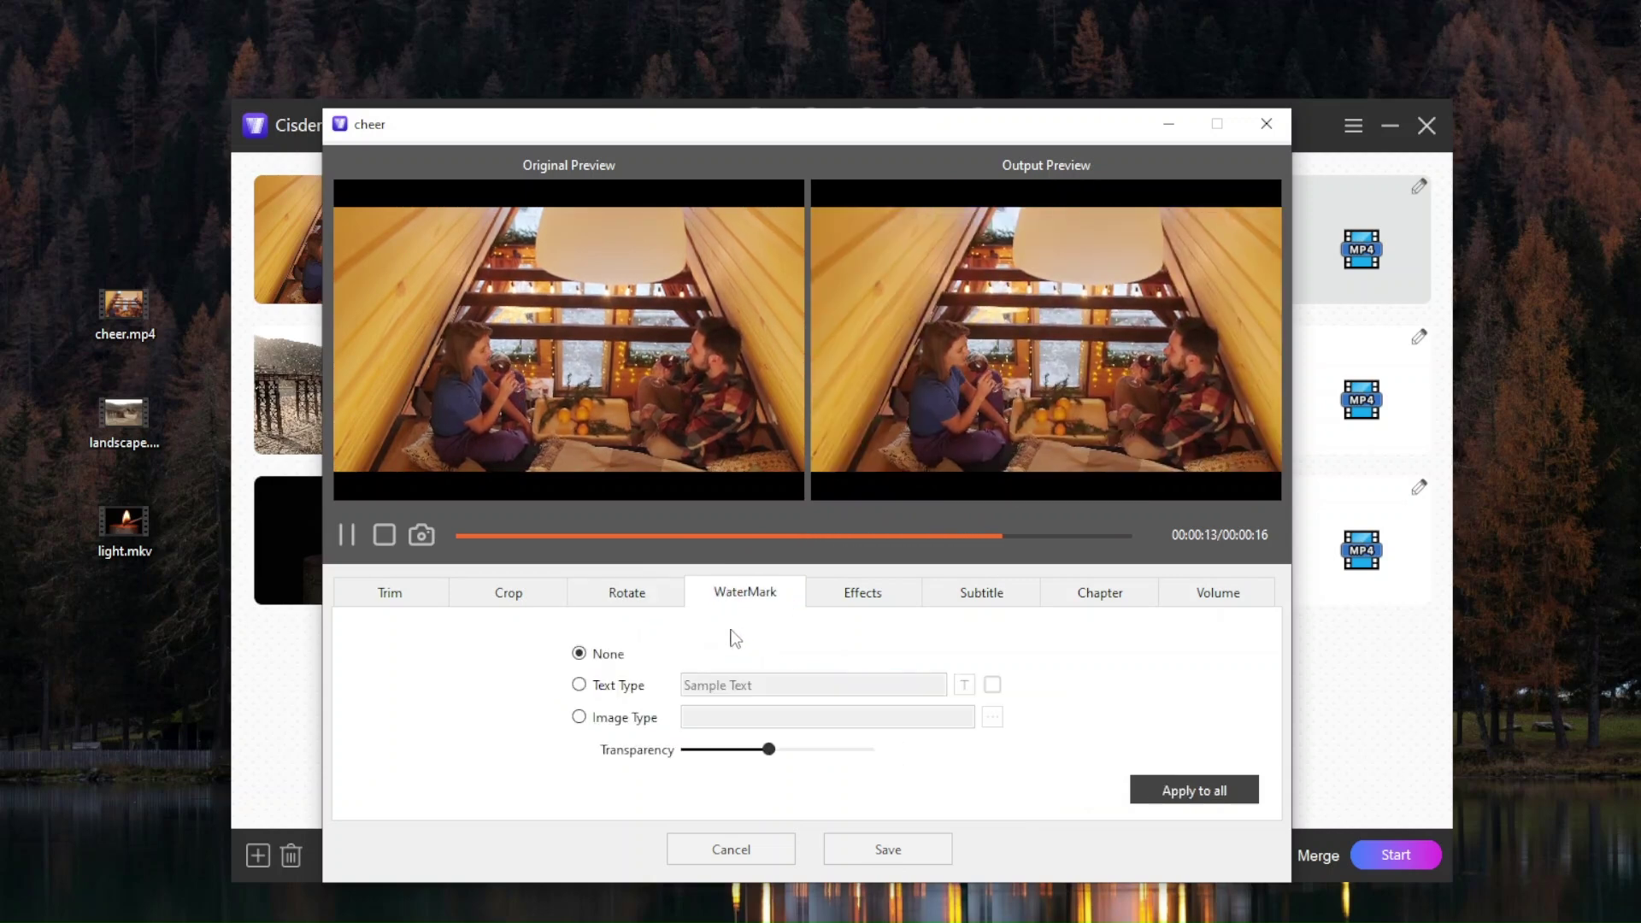
{"action": "left_click", "coordinate": [579, 684]}
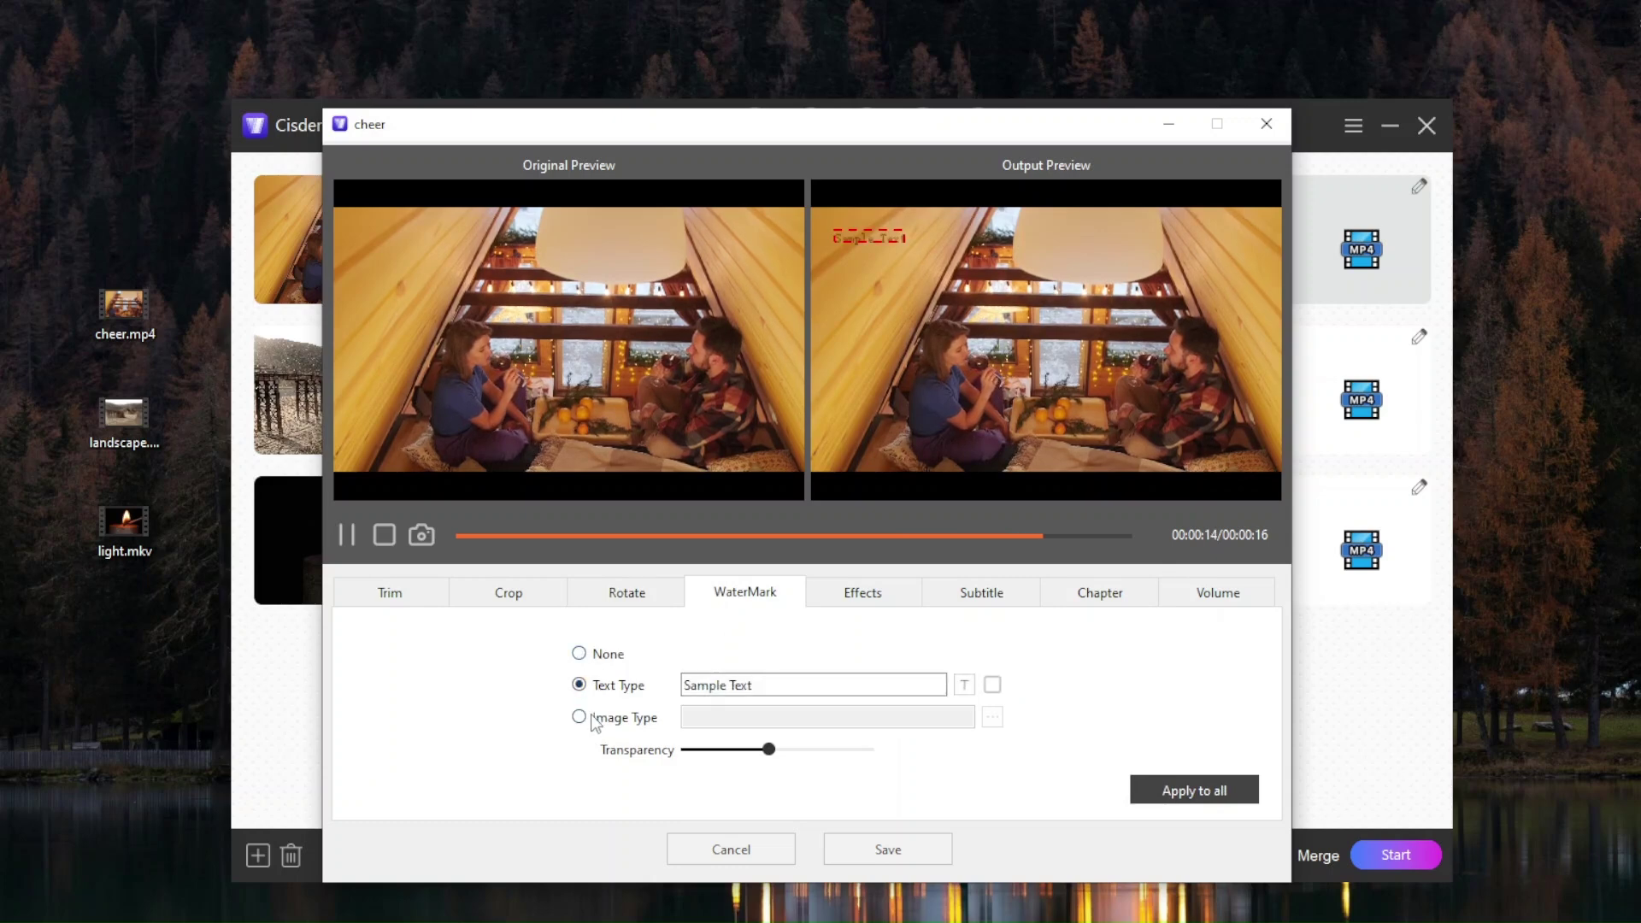
{"action": "left_click", "coordinate": [579, 717]}
{"action": "left_click", "coordinate": [580, 654]}
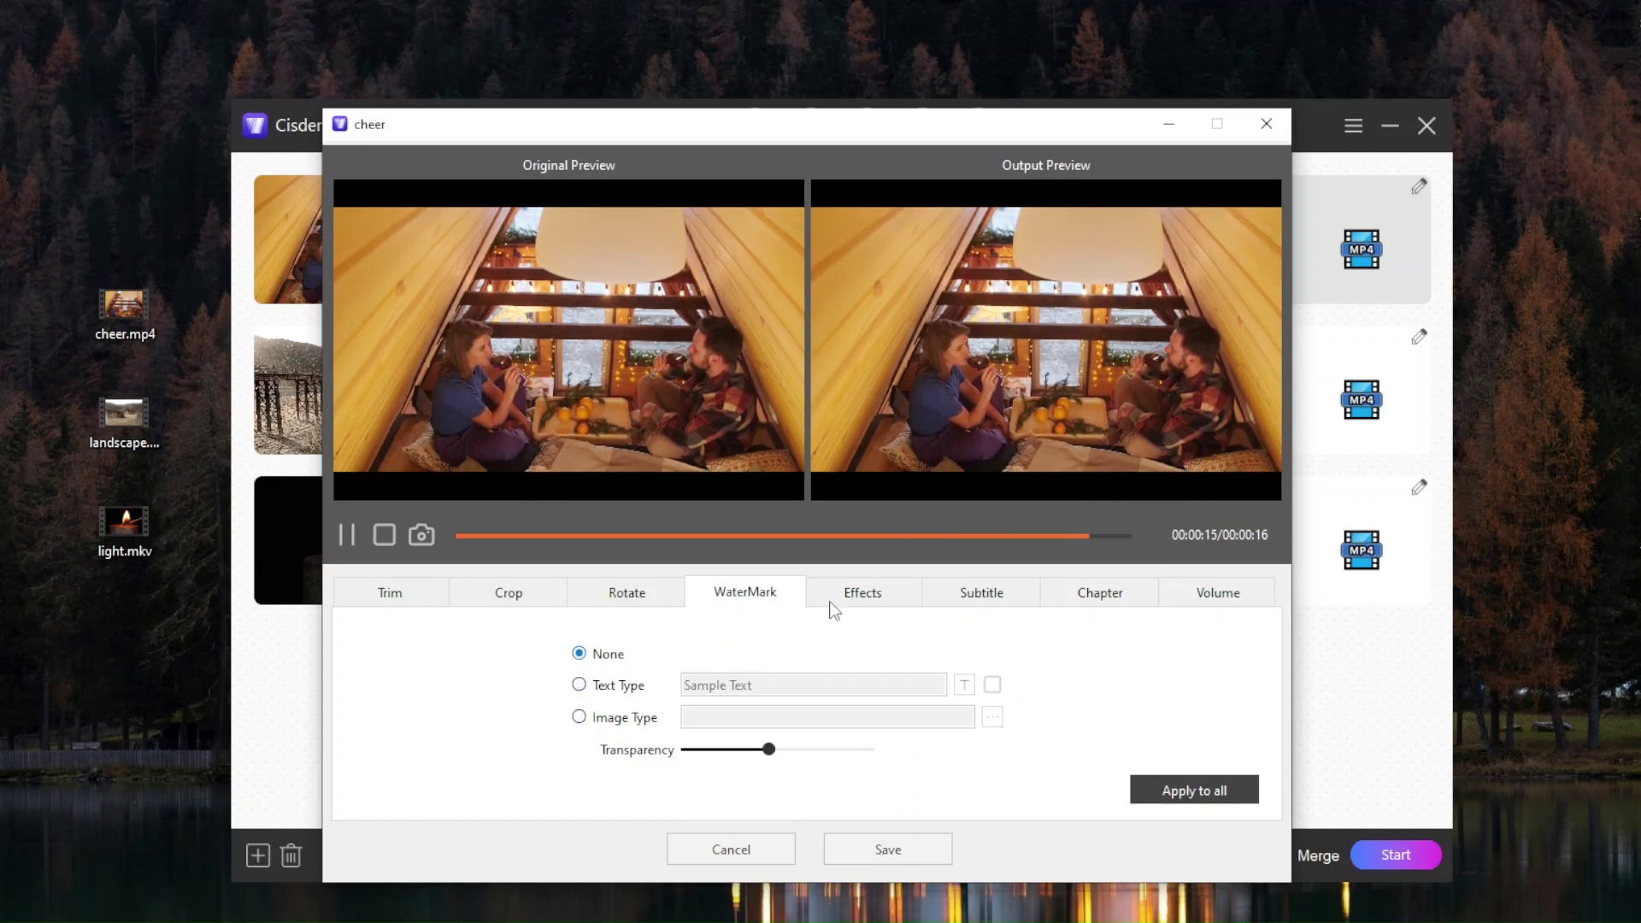
View the Effects, Subtitle and Chapter options, then turn audio Fade In on and off again.
{"action": "left_click", "coordinate": [862, 592]}
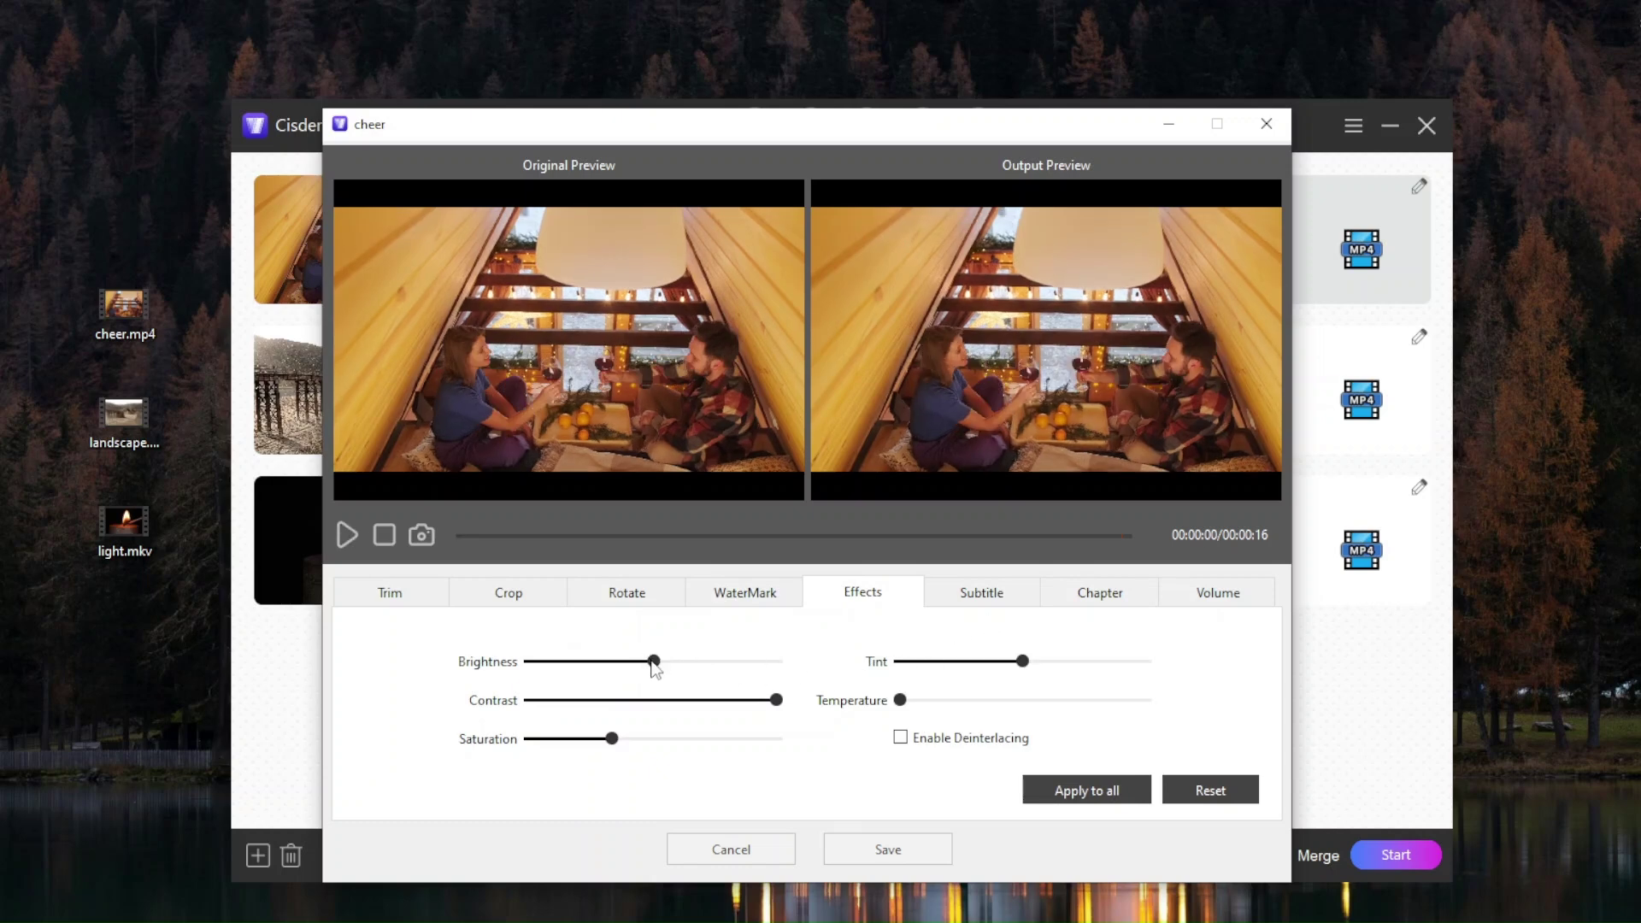
{"action": "left_click", "coordinate": [981, 592]}
{"action": "left_click", "coordinate": [1099, 592]}
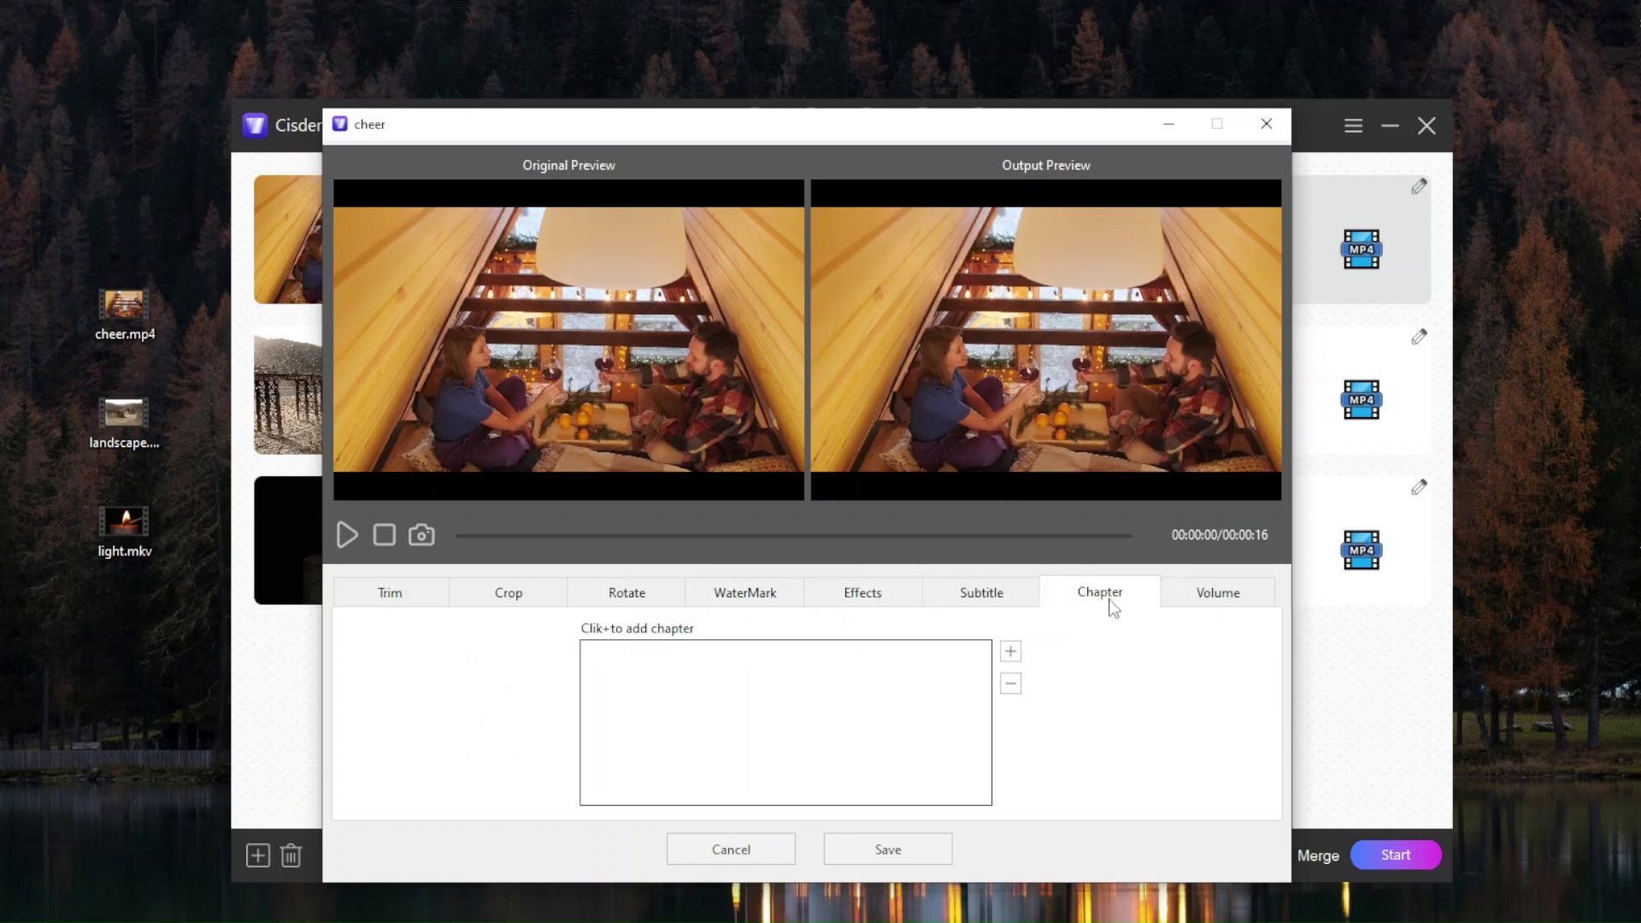
{"action": "left_click", "coordinate": [1218, 593]}
{"action": "left_click", "coordinate": [588, 721]}
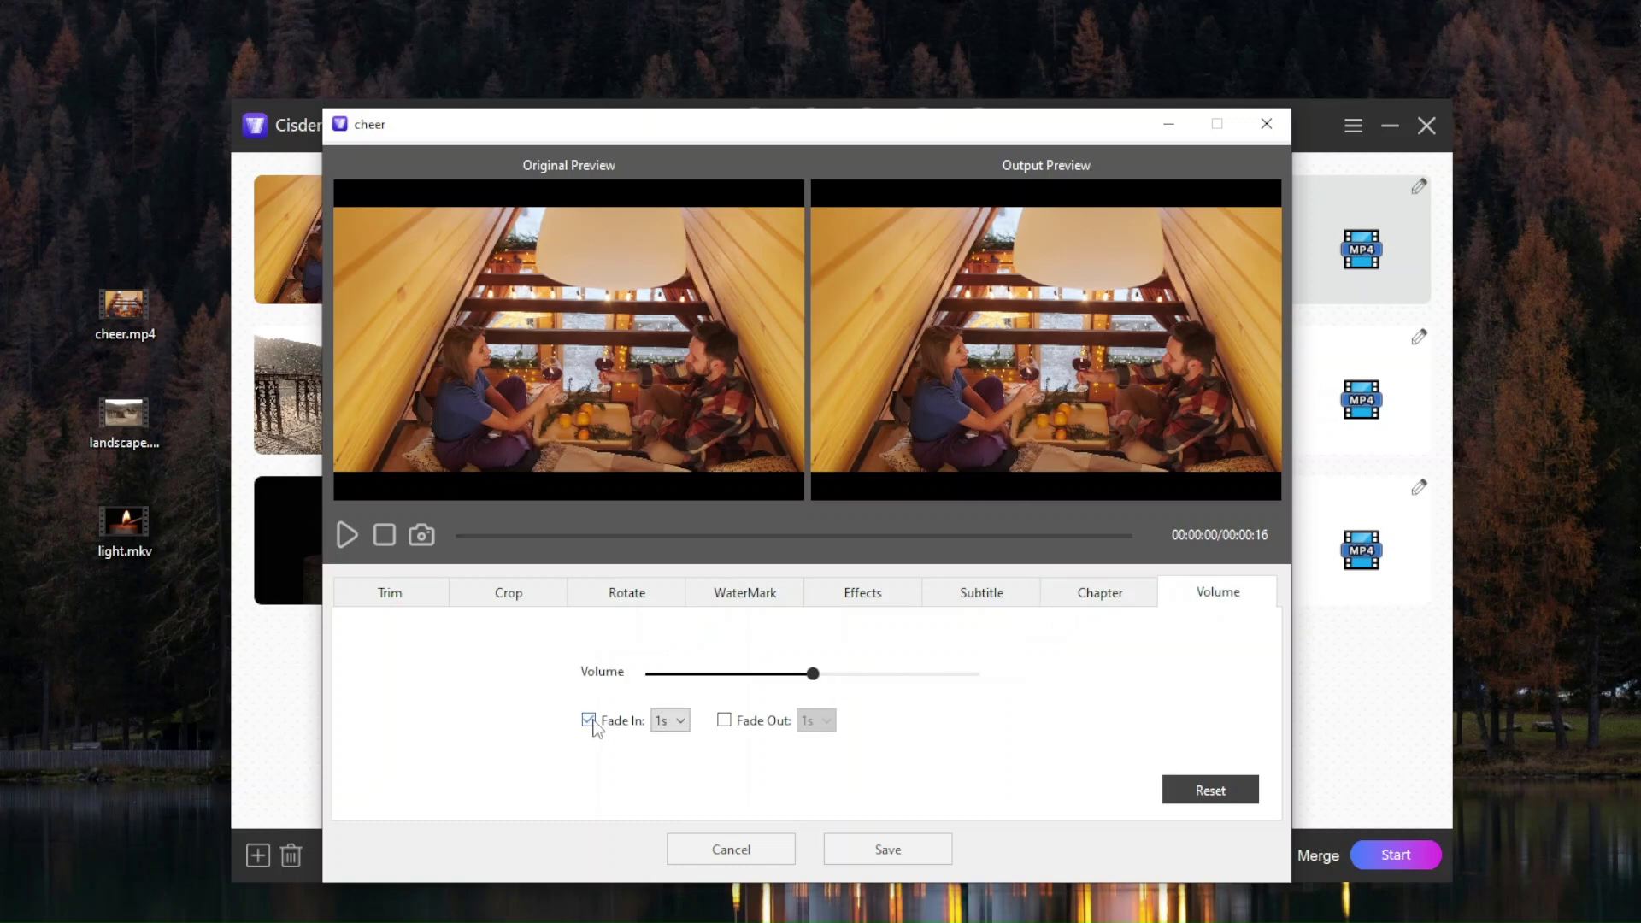
{"action": "left_click", "coordinate": [725, 720]}
Discard the clip edits and convert all tasks to OGV at Same as source resolution.
{"action": "left_click", "coordinate": [766, 854]}
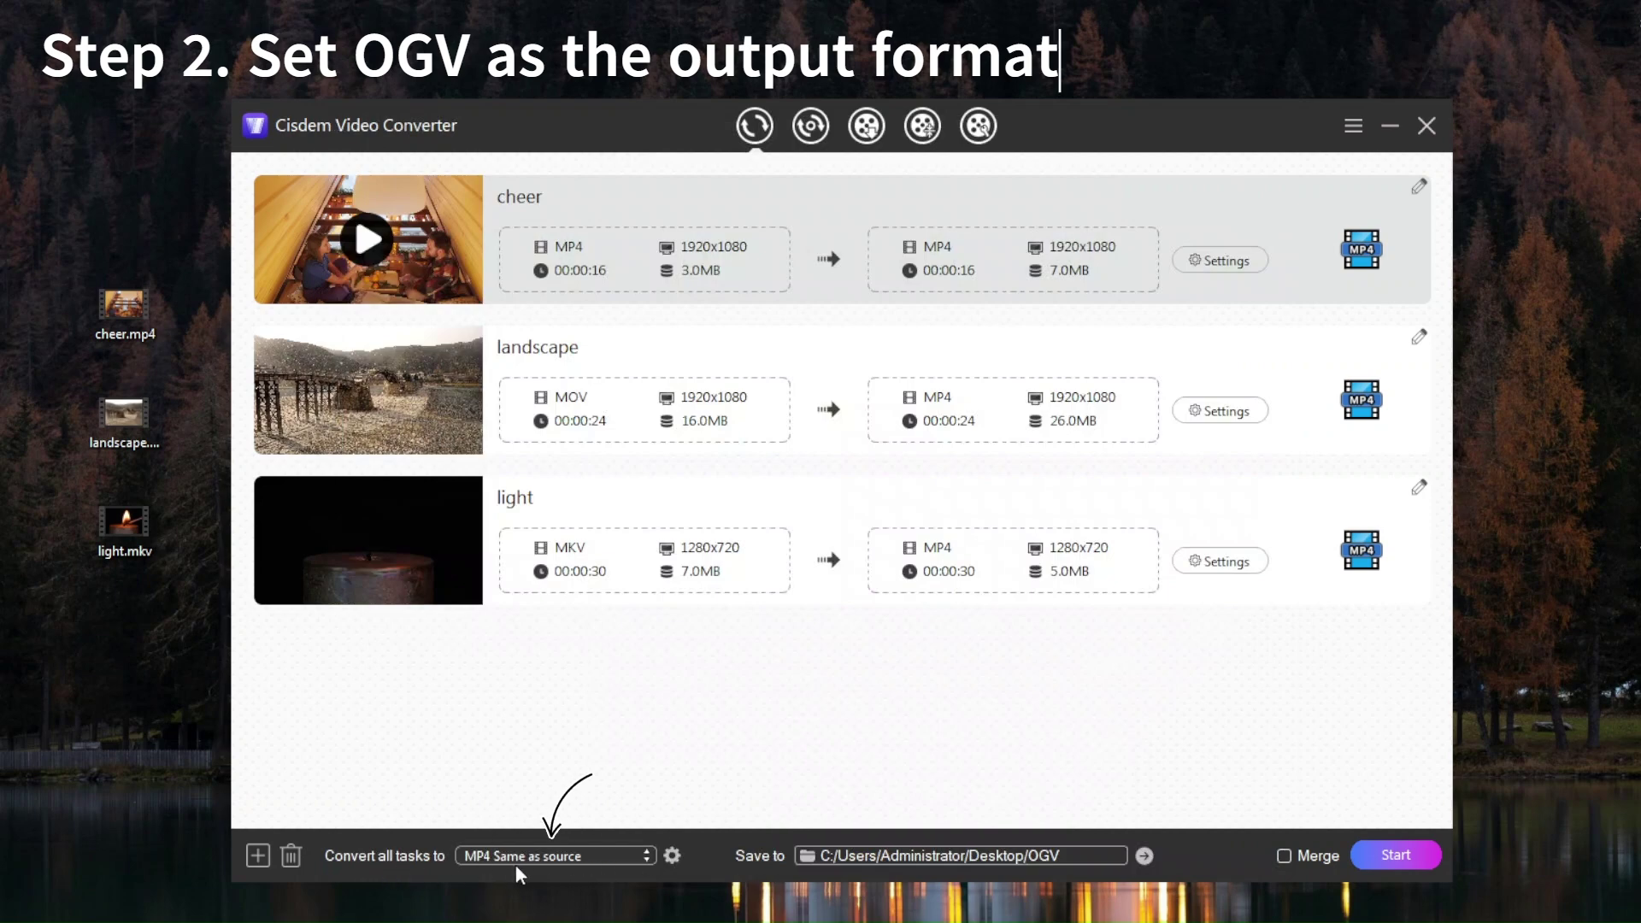
{"action": "left_click", "coordinate": [570, 849]}
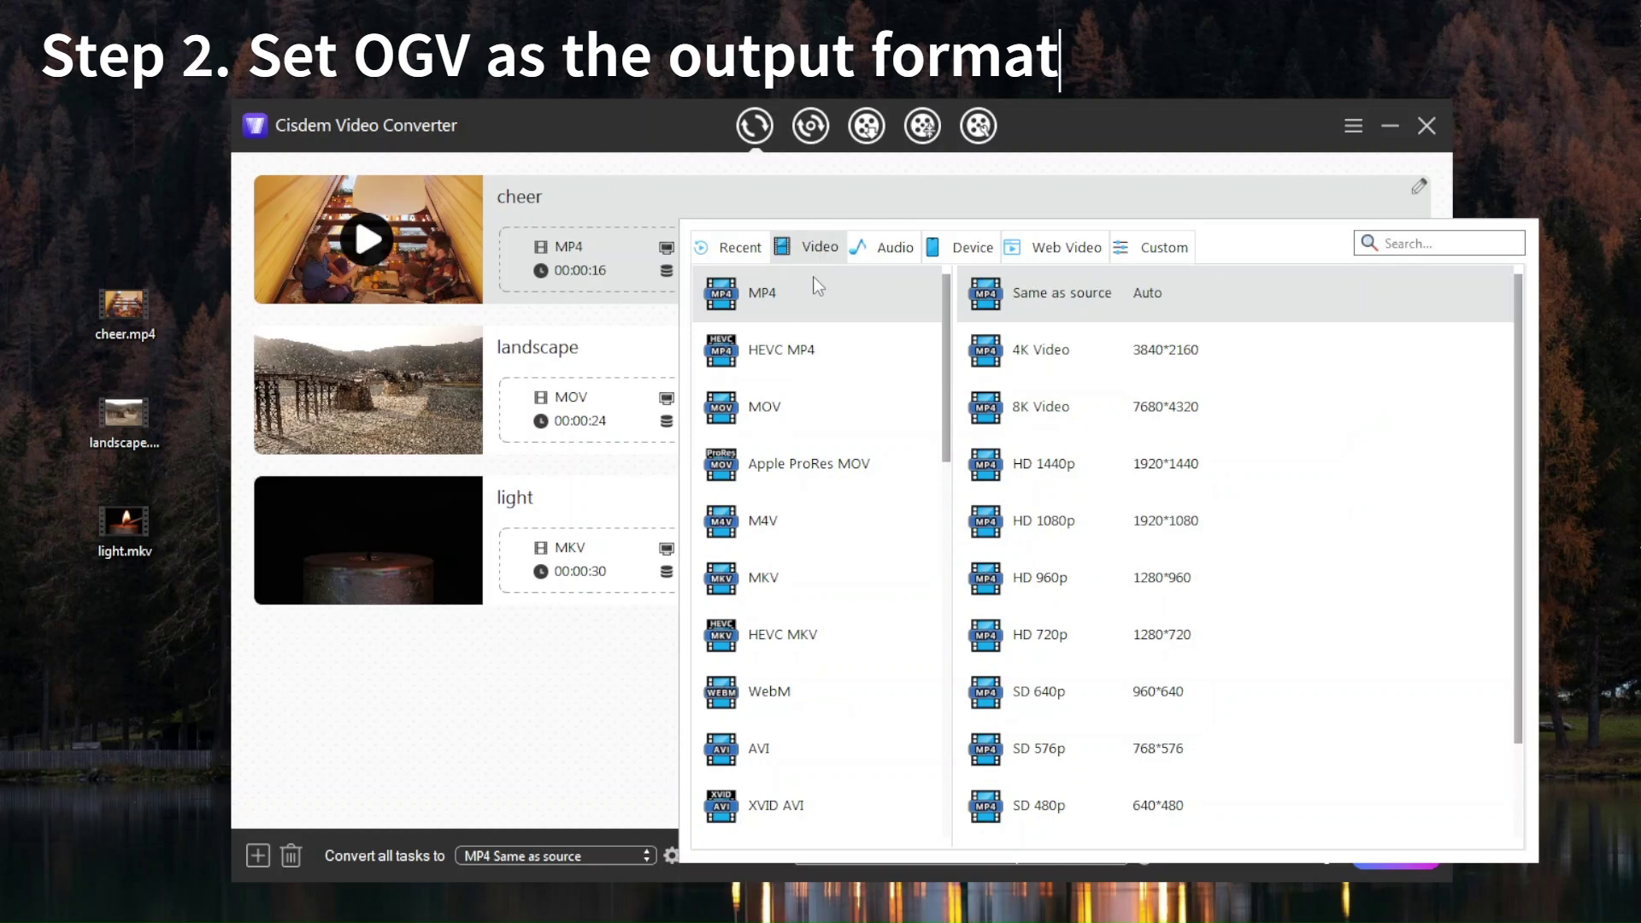
{"action": "scroll", "coordinate": [823, 522], "scroll_direction": "down", "scroll_amount": 3}
{"action": "scroll", "coordinate": [828, 543], "scroll_direction": "down", "scroll_amount": 3}
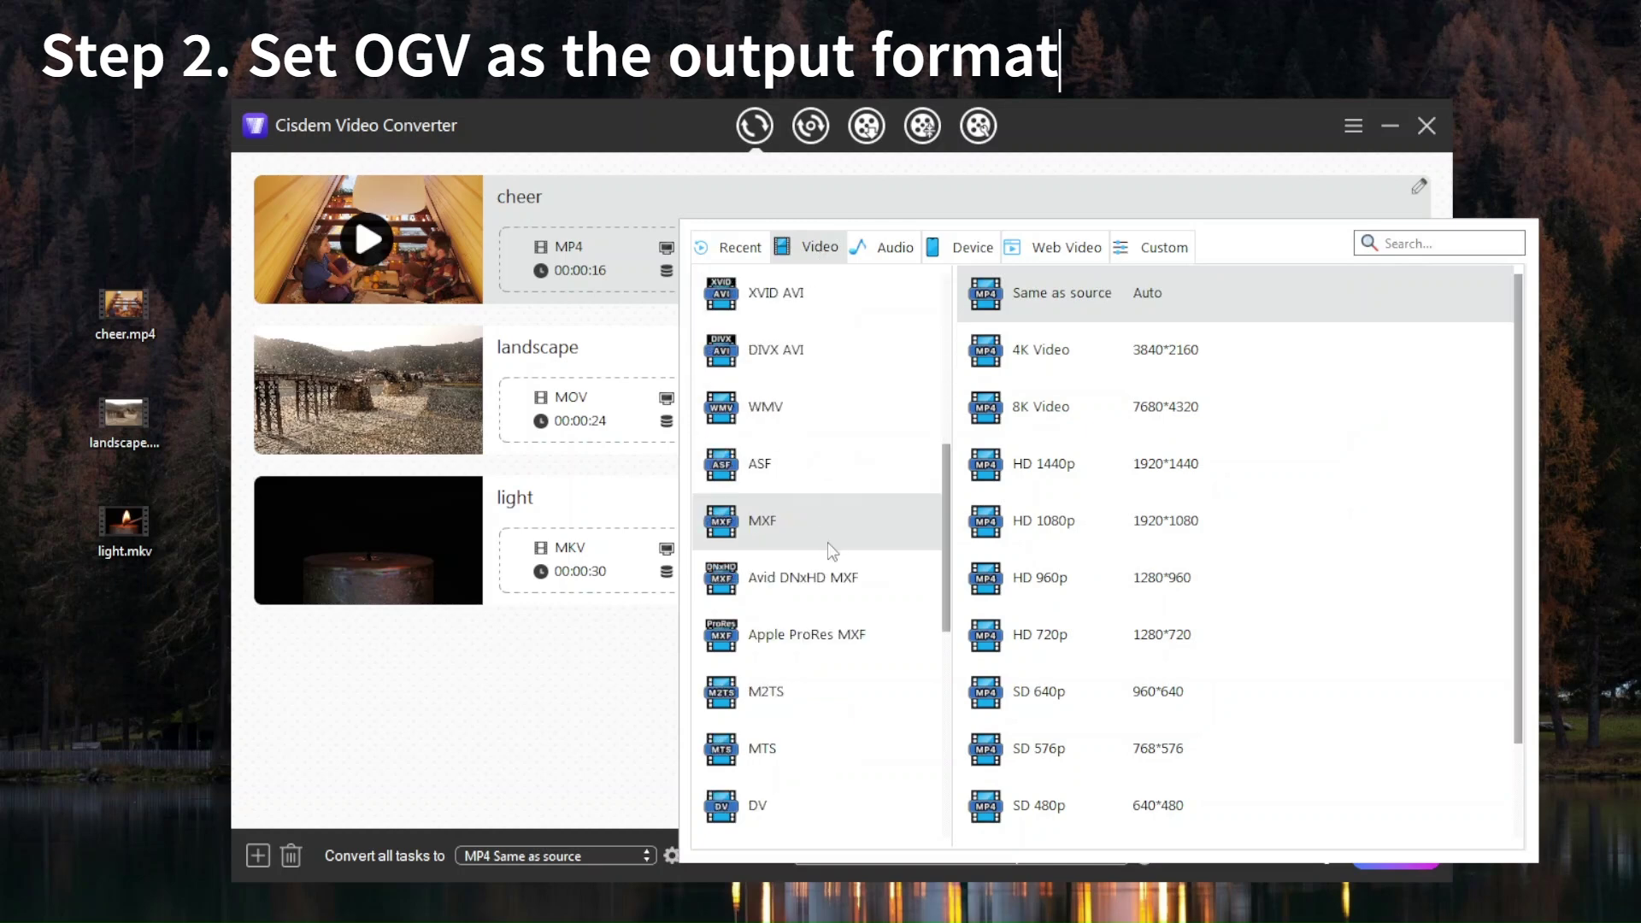
{"action": "scroll", "coordinate": [827, 542], "scroll_direction": "down", "scroll_amount": 3}
{"action": "scroll", "coordinate": [827, 542], "scroll_direction": "down", "scroll_amount": 3}
{"action": "left_click", "coordinate": [812, 759]}
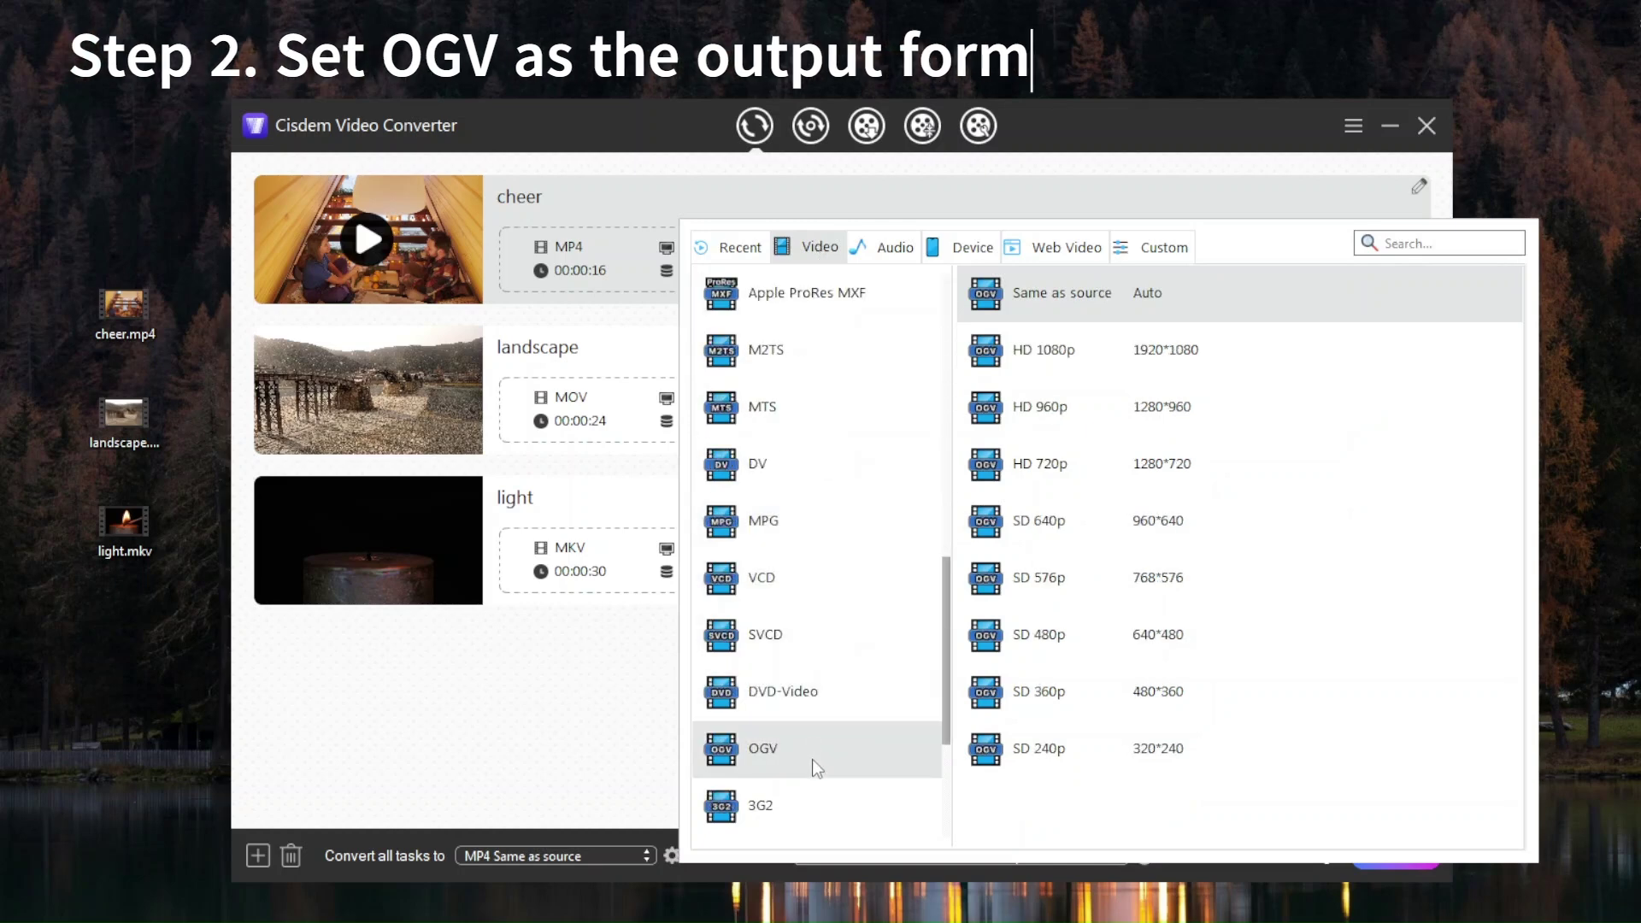
{"action": "left_click", "coordinate": [1436, 244]}
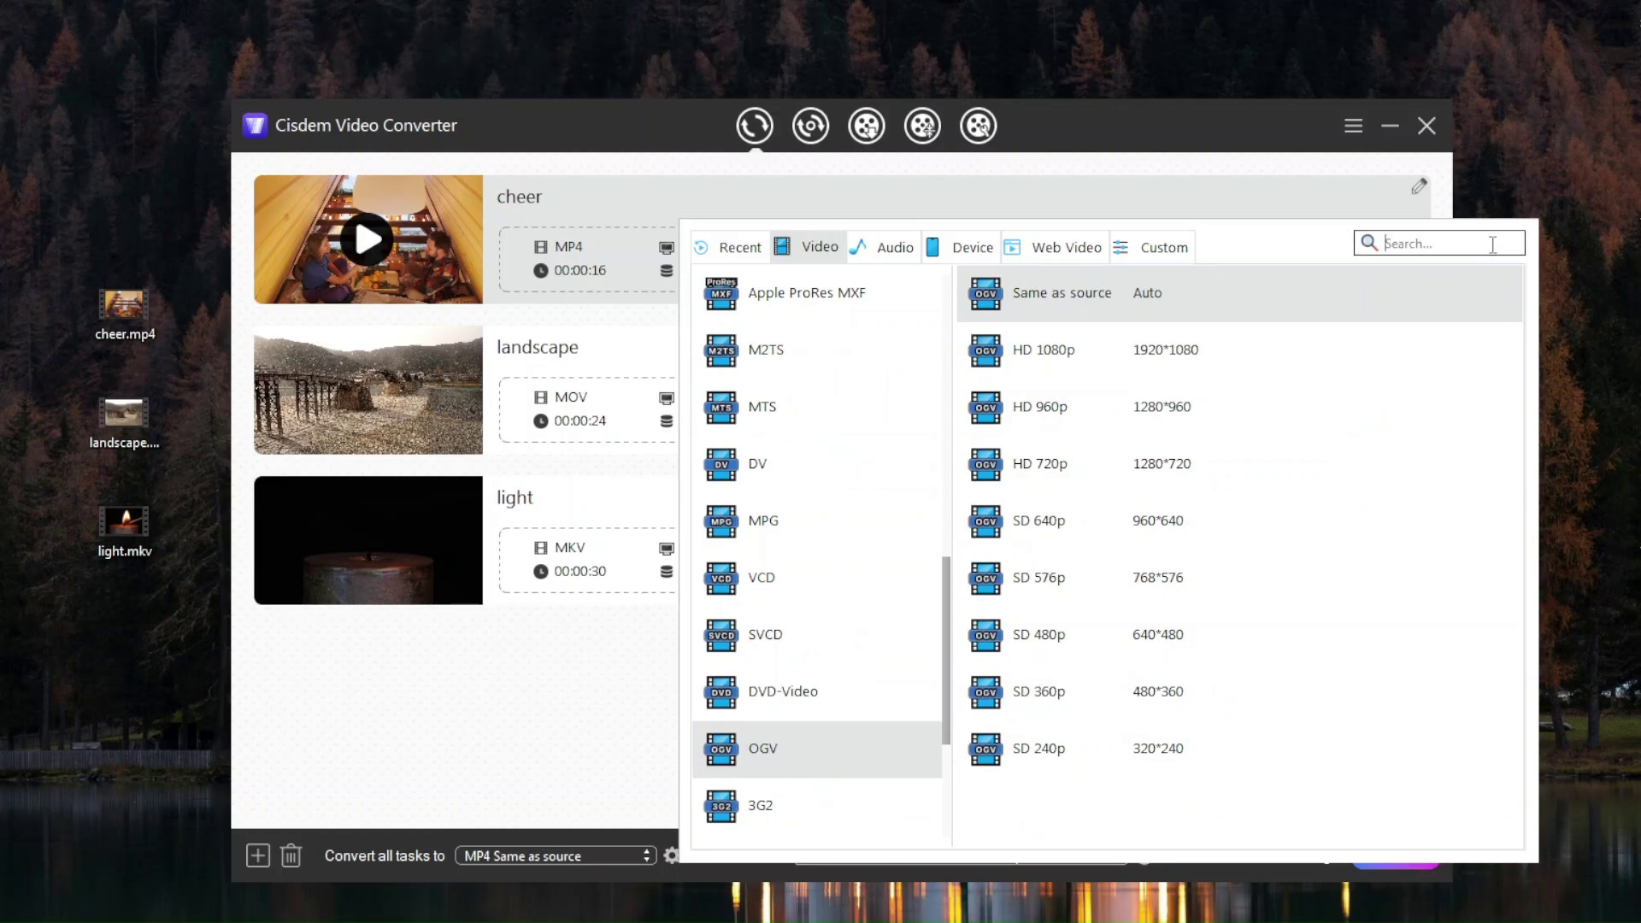
{"action": "type", "text": "og"}
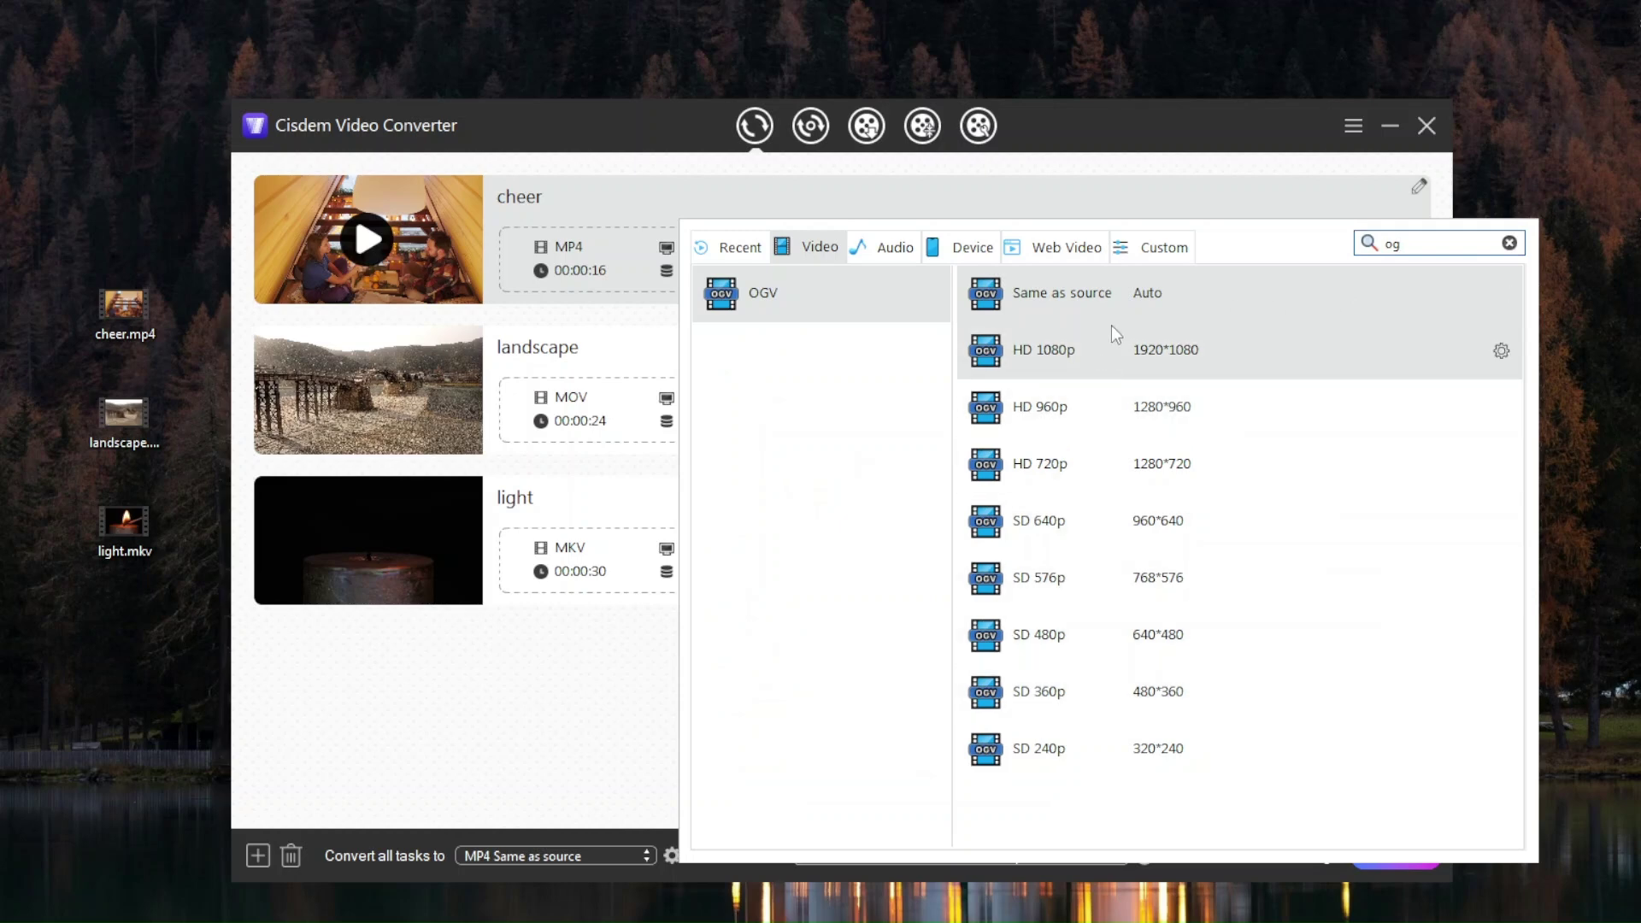
{"action": "left_click", "coordinate": [1119, 293]}
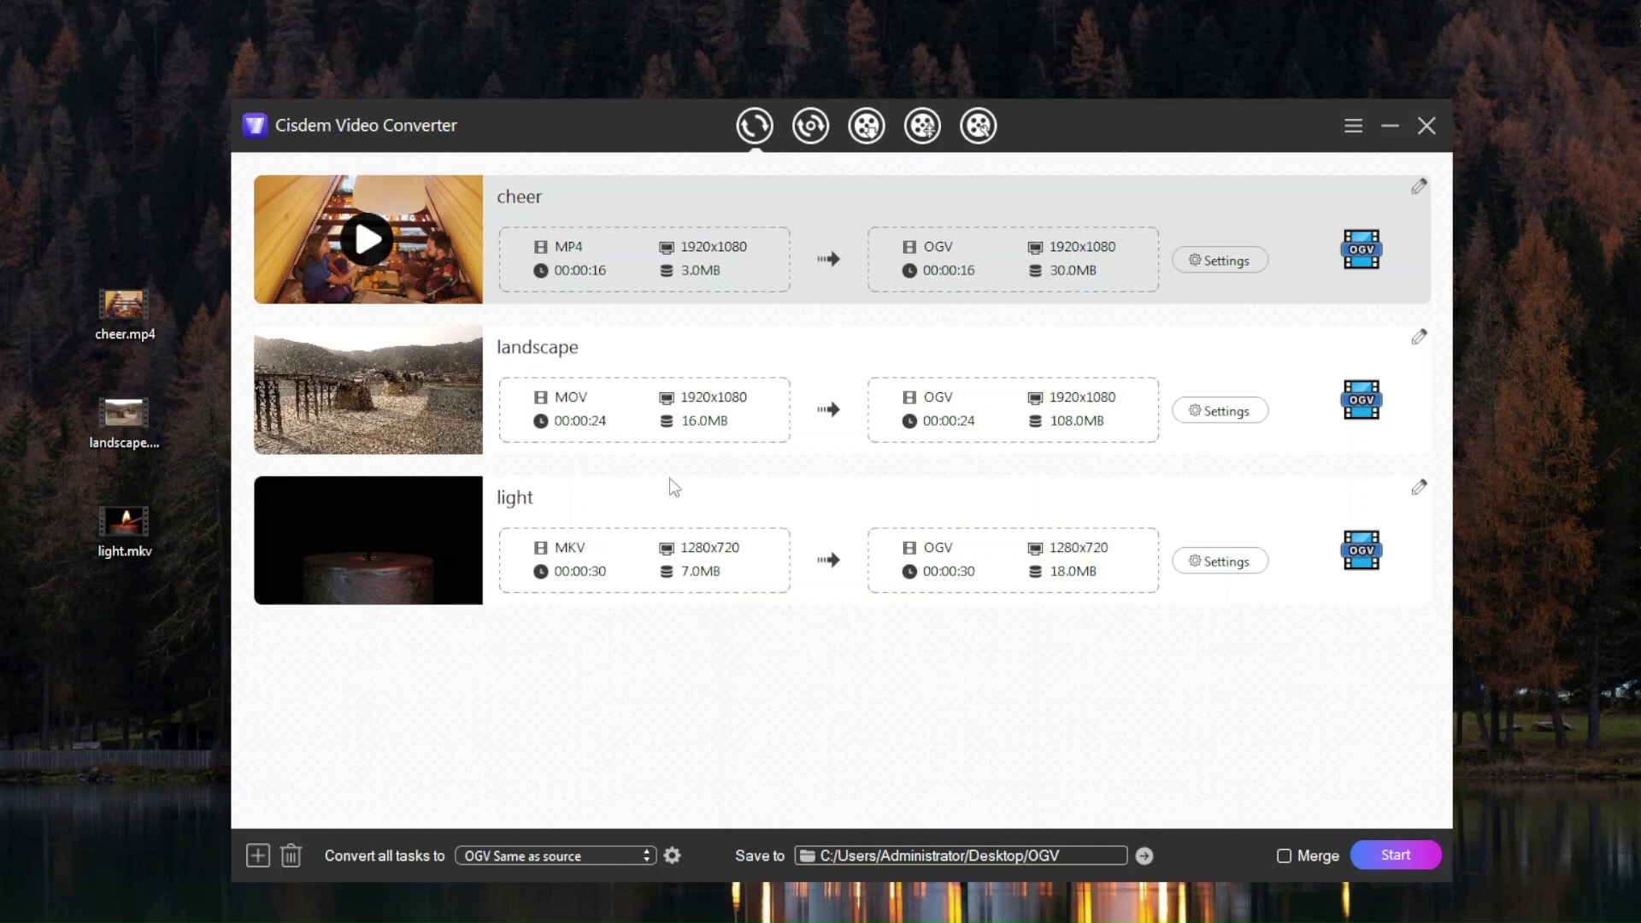
Save landscape output settings at 1280x720, keeping THEORA encoder and Auto frame rate and quality.
{"action": "left_click", "coordinate": [1081, 423]}
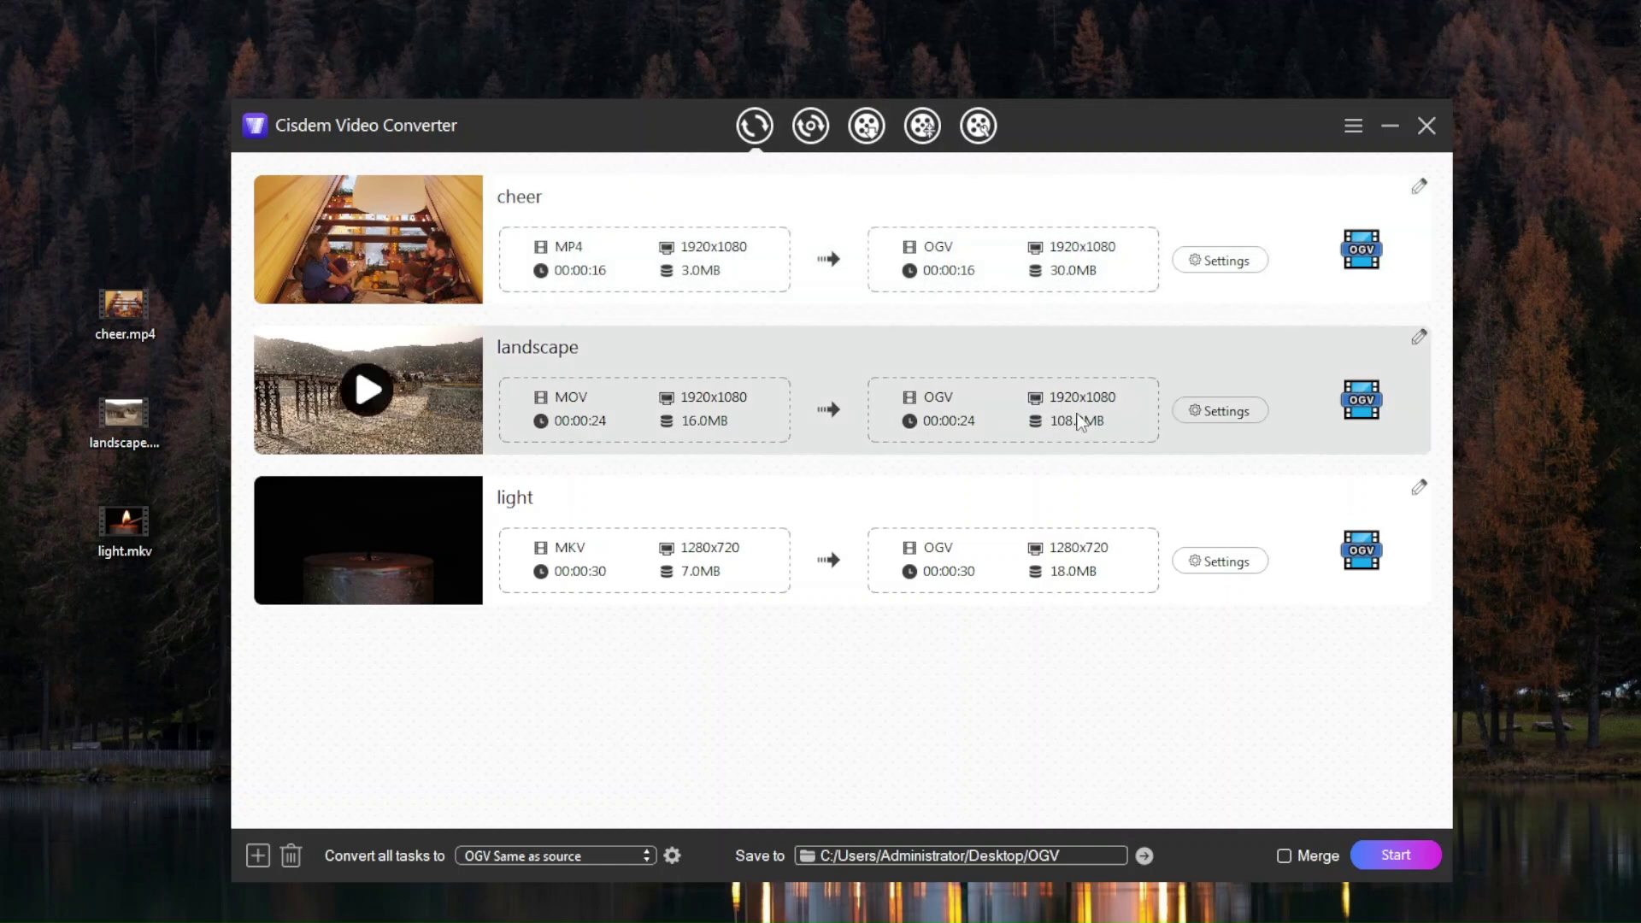
{"action": "left_click", "coordinate": [1236, 405]}
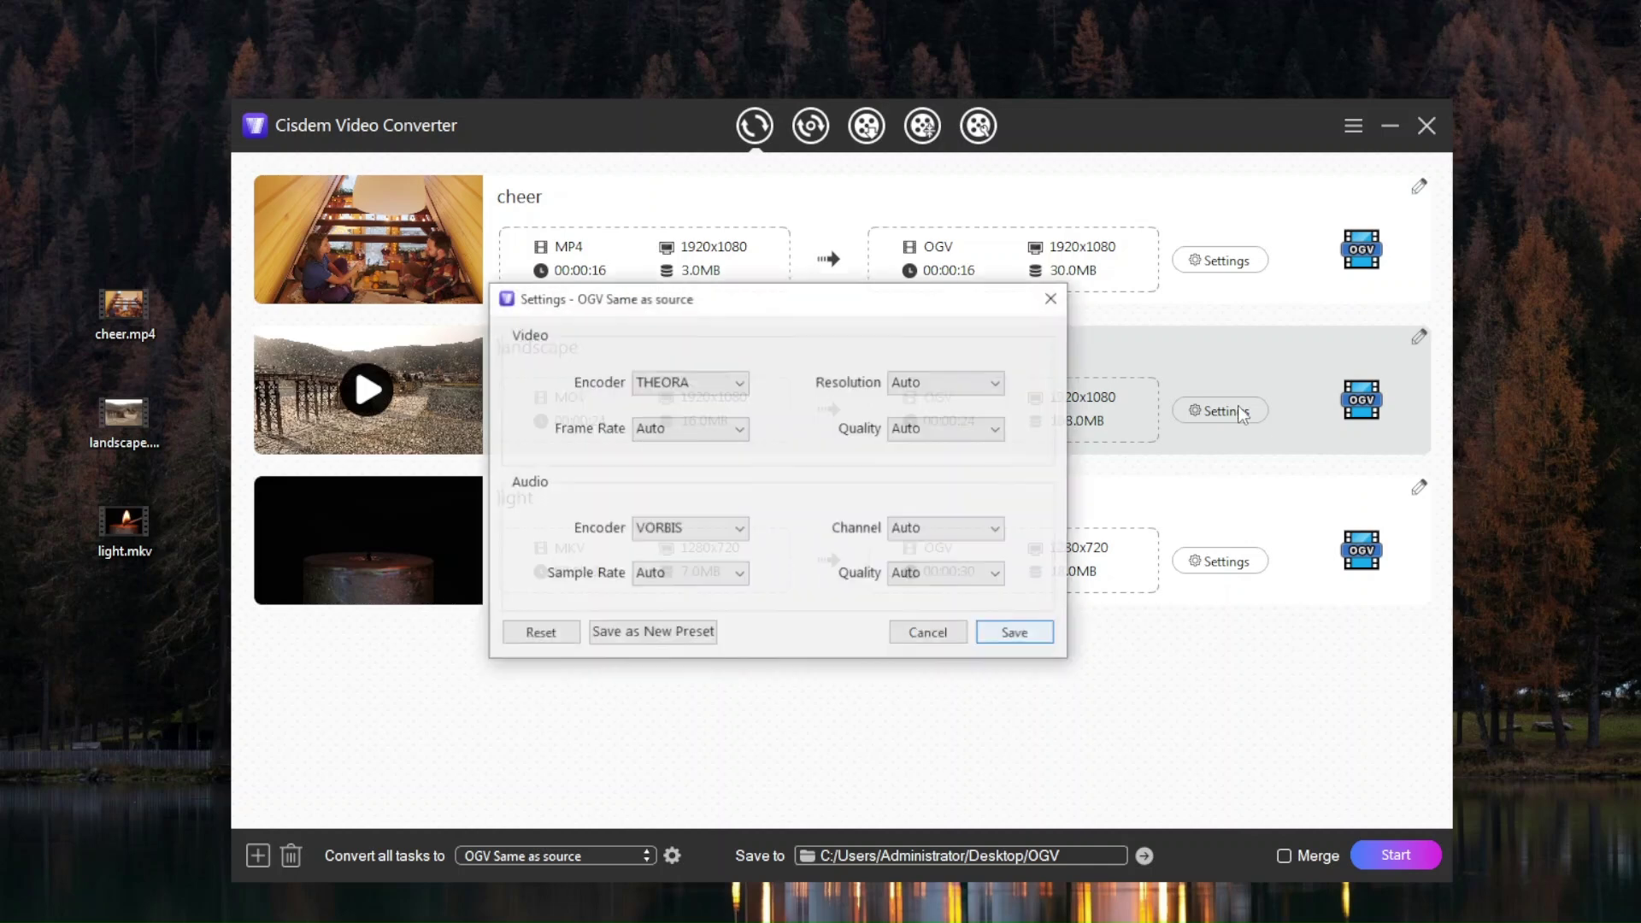
{"action": "mouse_move", "coordinate": [892, 297]}
{"action": "left_mouse_down"}
{"action": "mouse_move", "coordinate": [1029, 452]}
{"action": "mouse_move", "coordinate": [1054, 455]}
{"action": "left_mouse_up"}
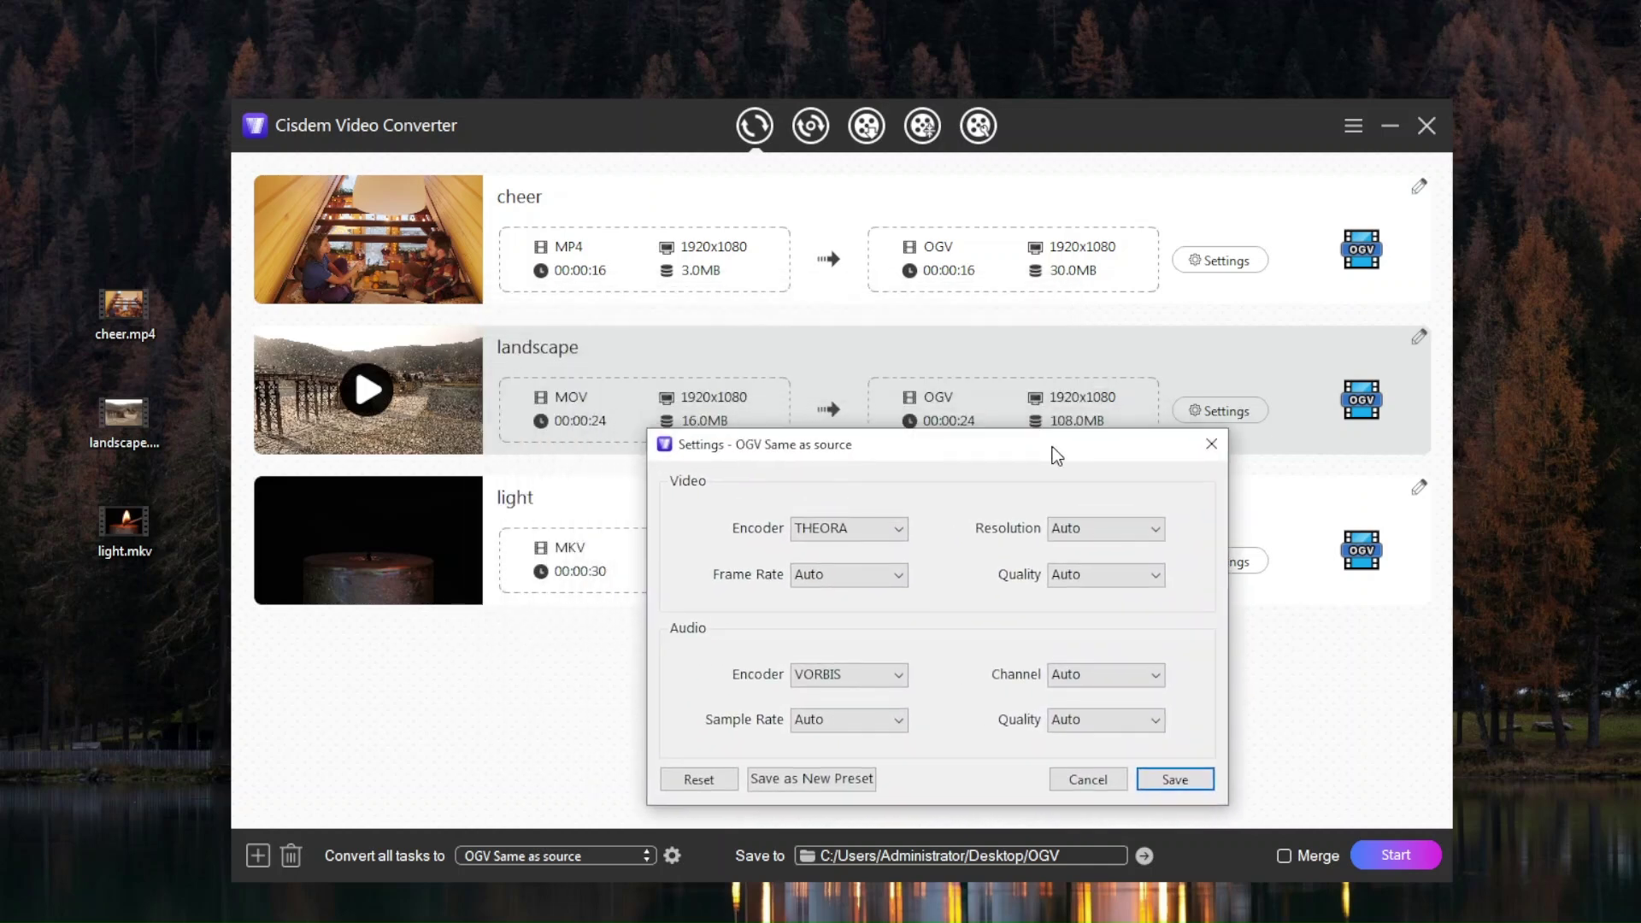
{"action": "left_click", "coordinate": [895, 529]}
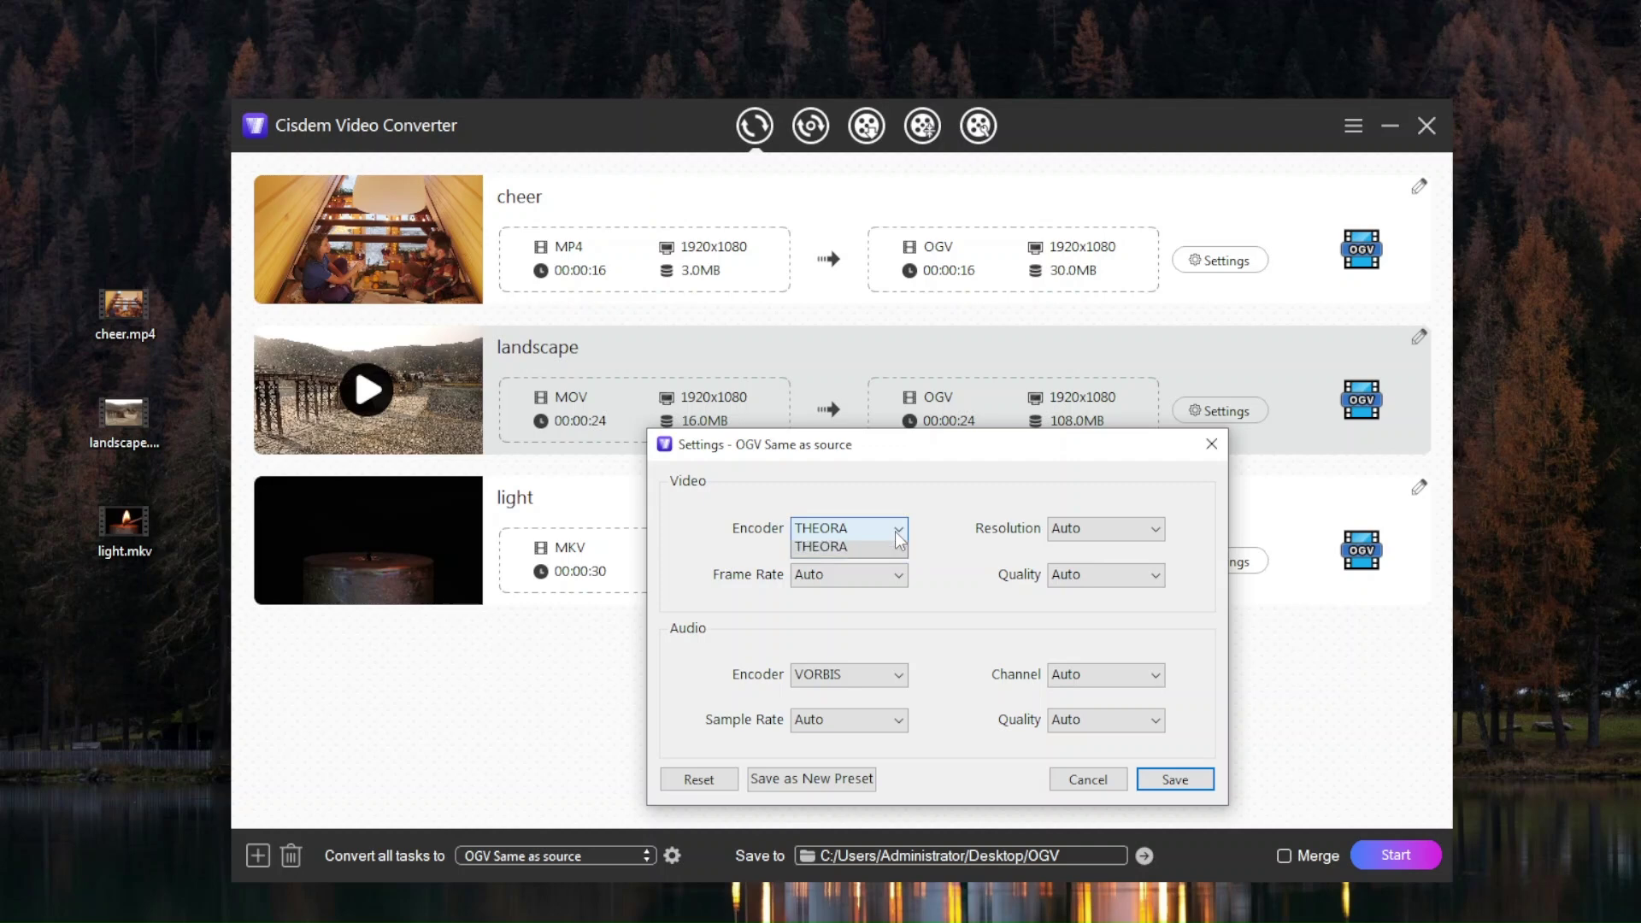
{"action": "left_click", "coordinate": [821, 550]}
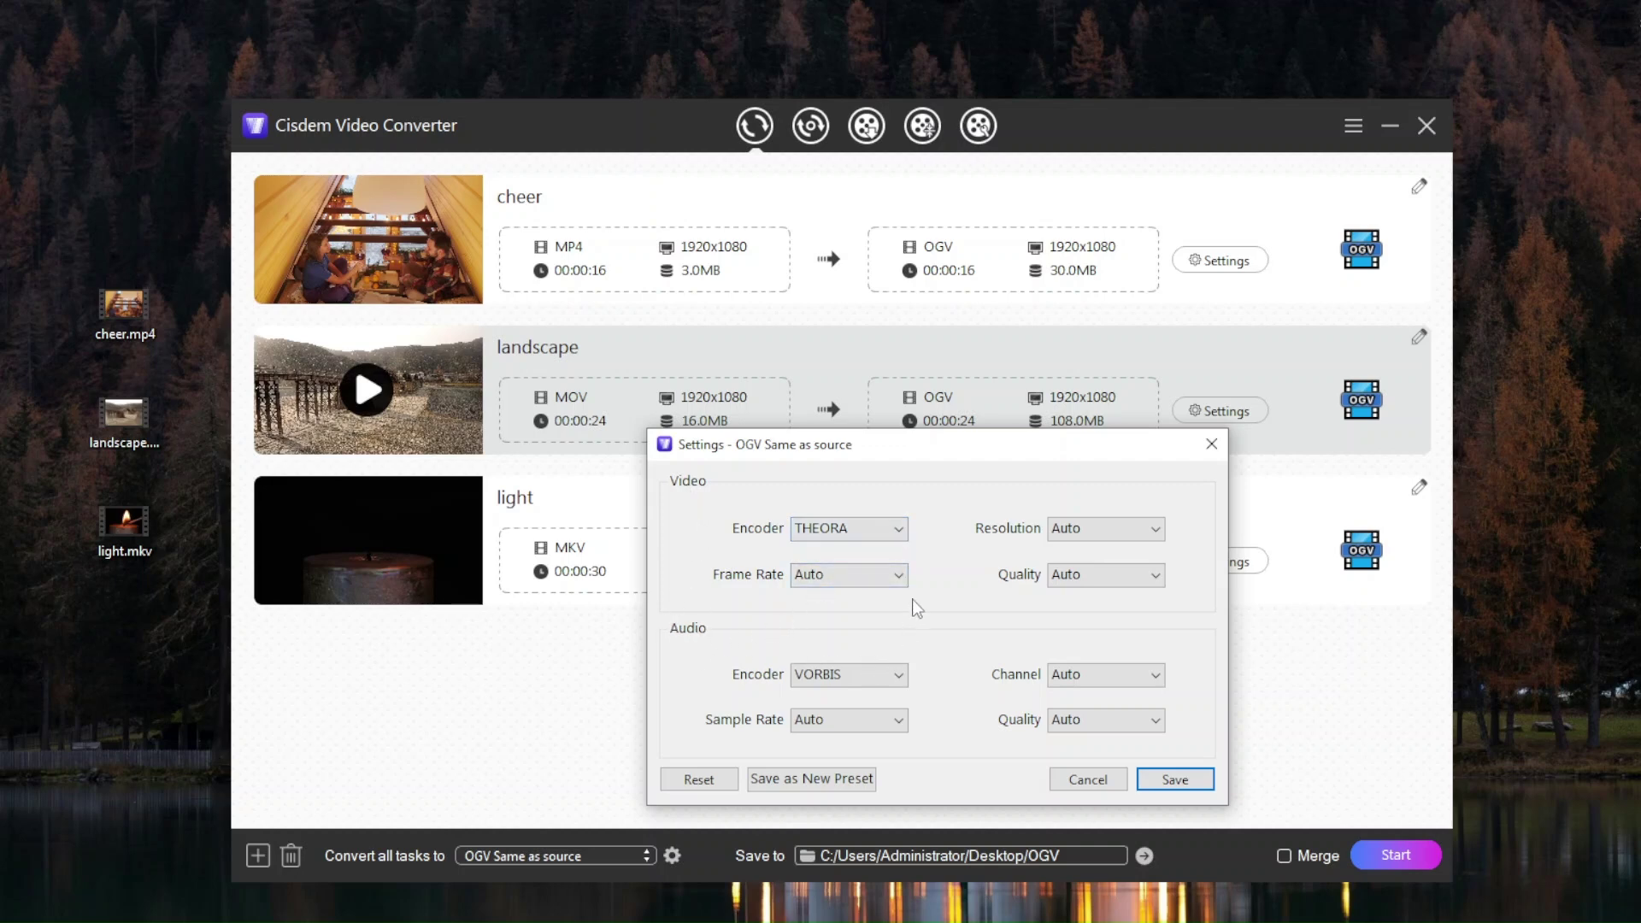
{"action": "left_click", "coordinate": [894, 576]}
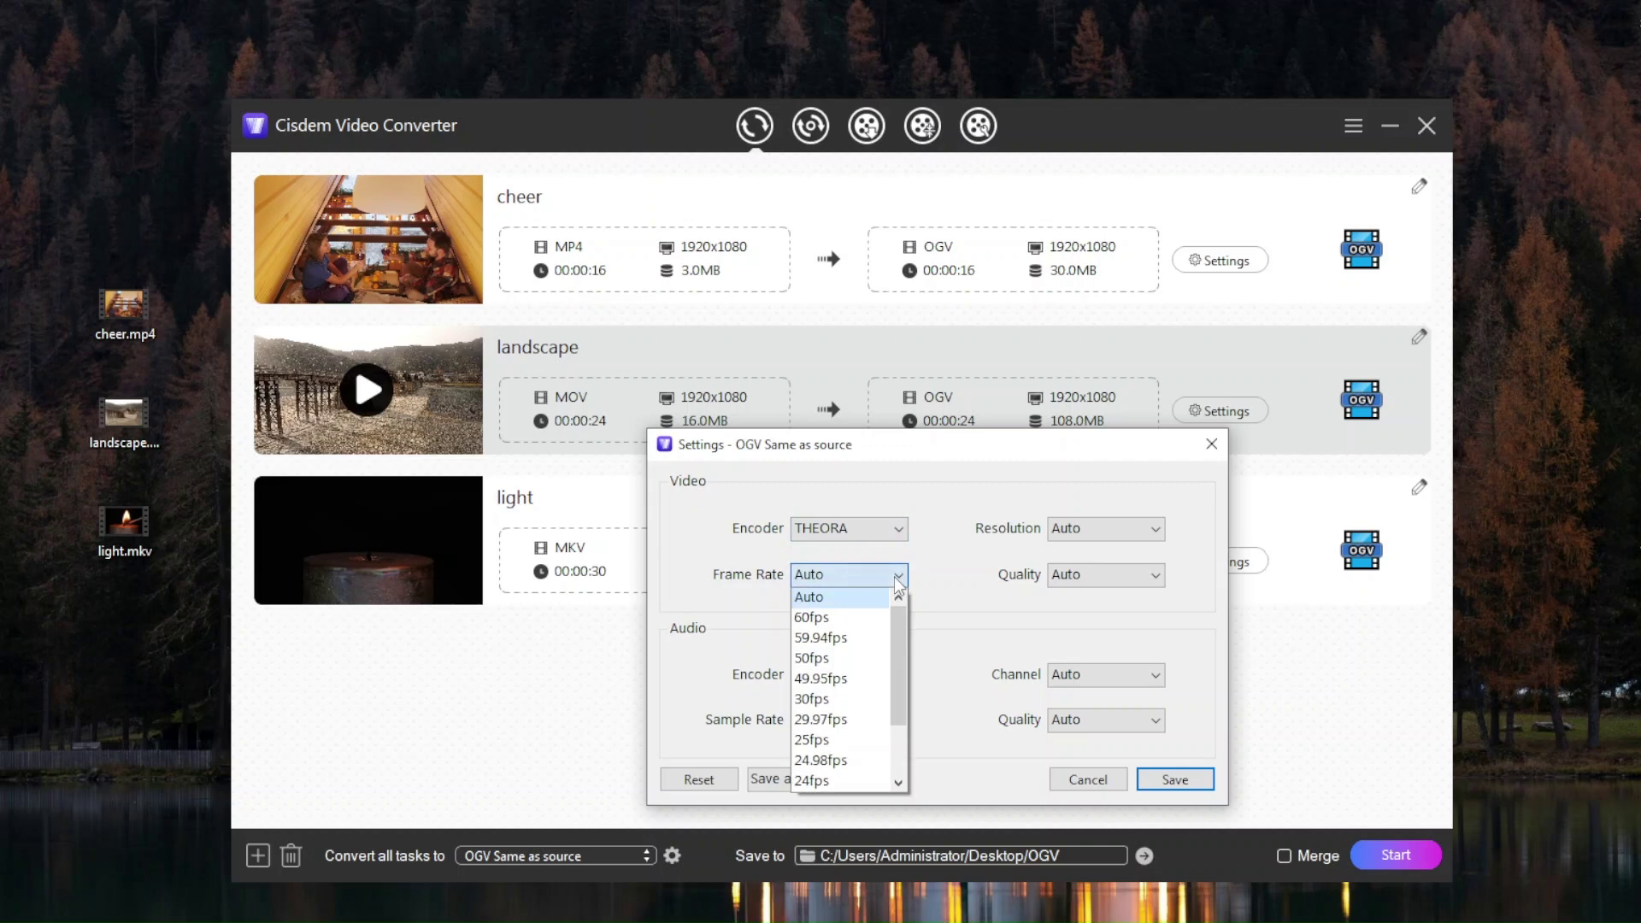
{"action": "left_click", "coordinate": [894, 577]}
{"action": "left_click", "coordinate": [1121, 527]}
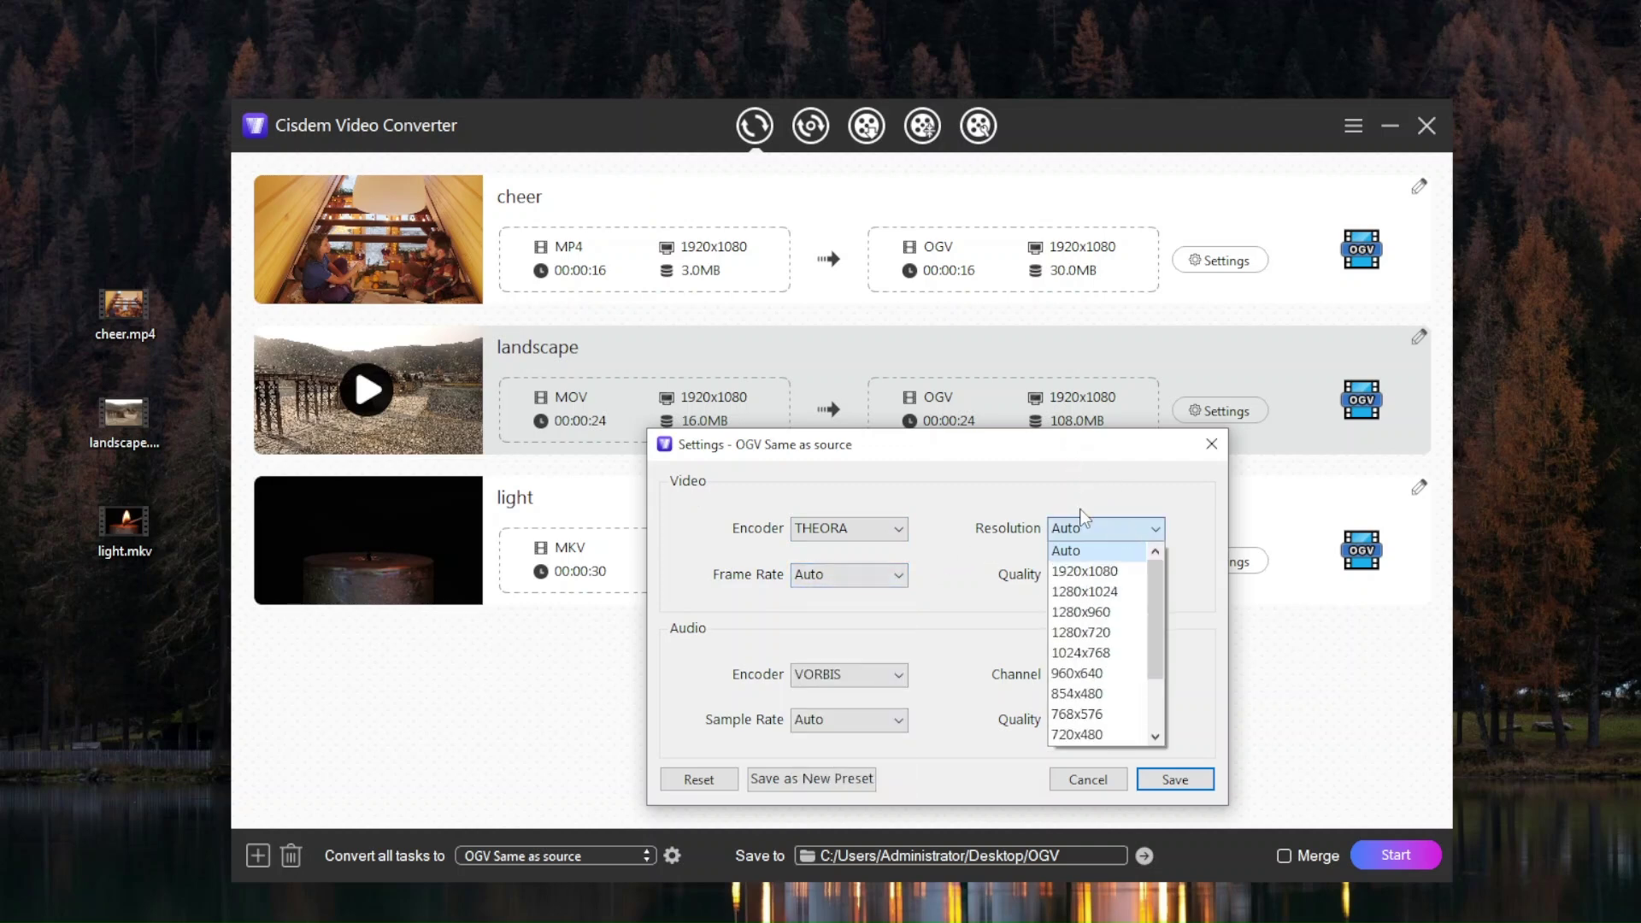
{"action": "left_click", "coordinate": [1079, 634]}
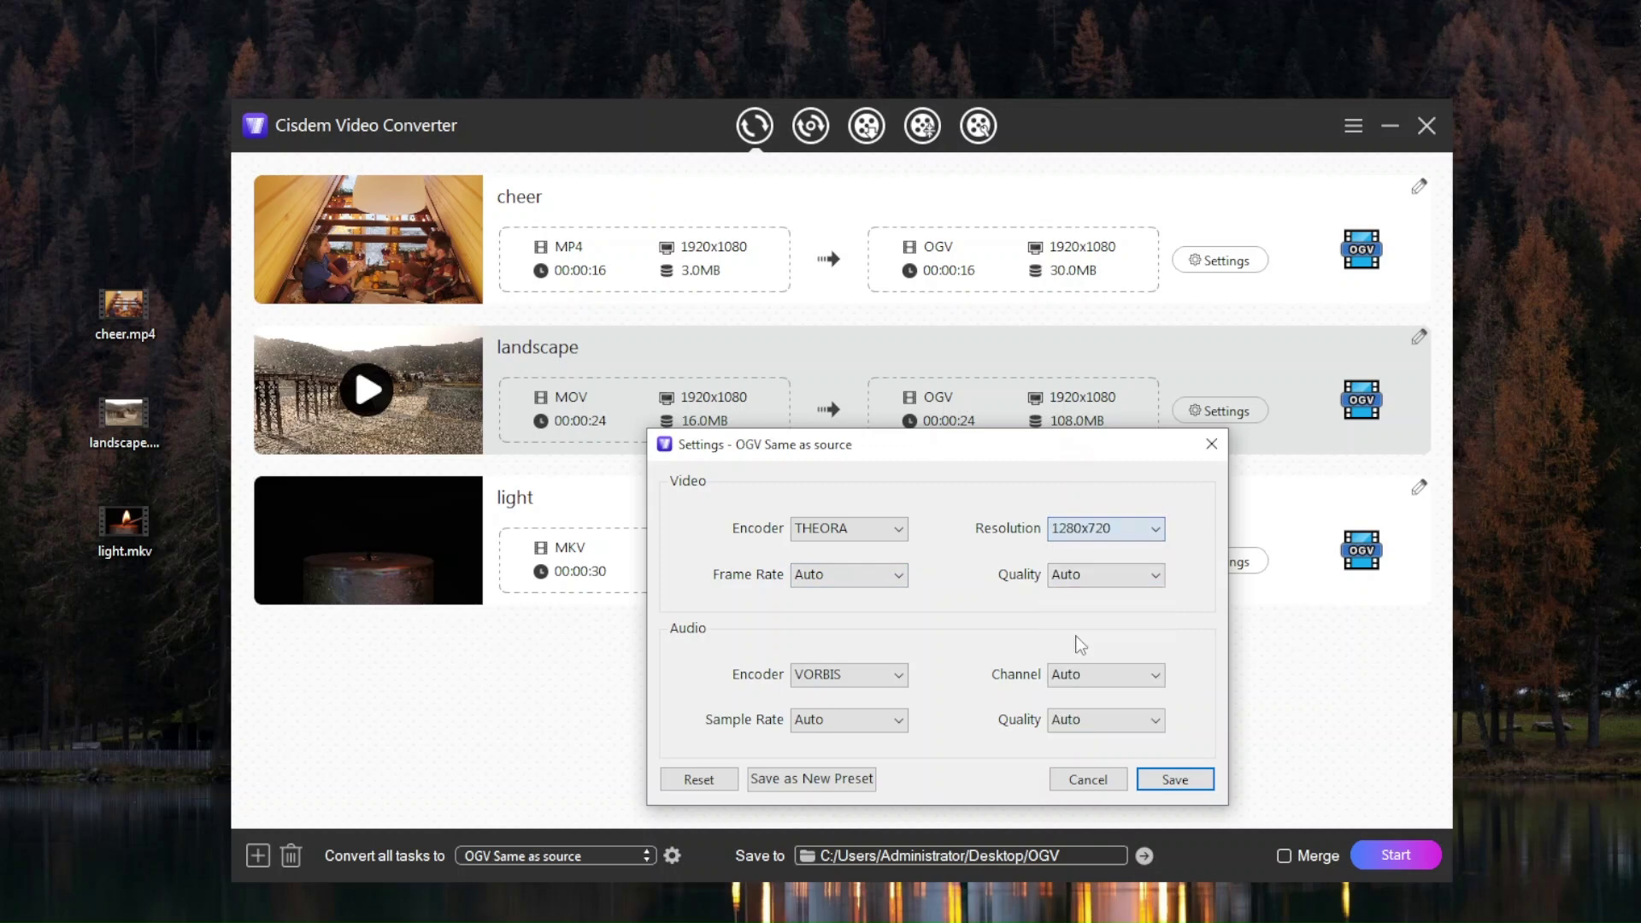
{"action": "left_click", "coordinate": [1103, 577]}
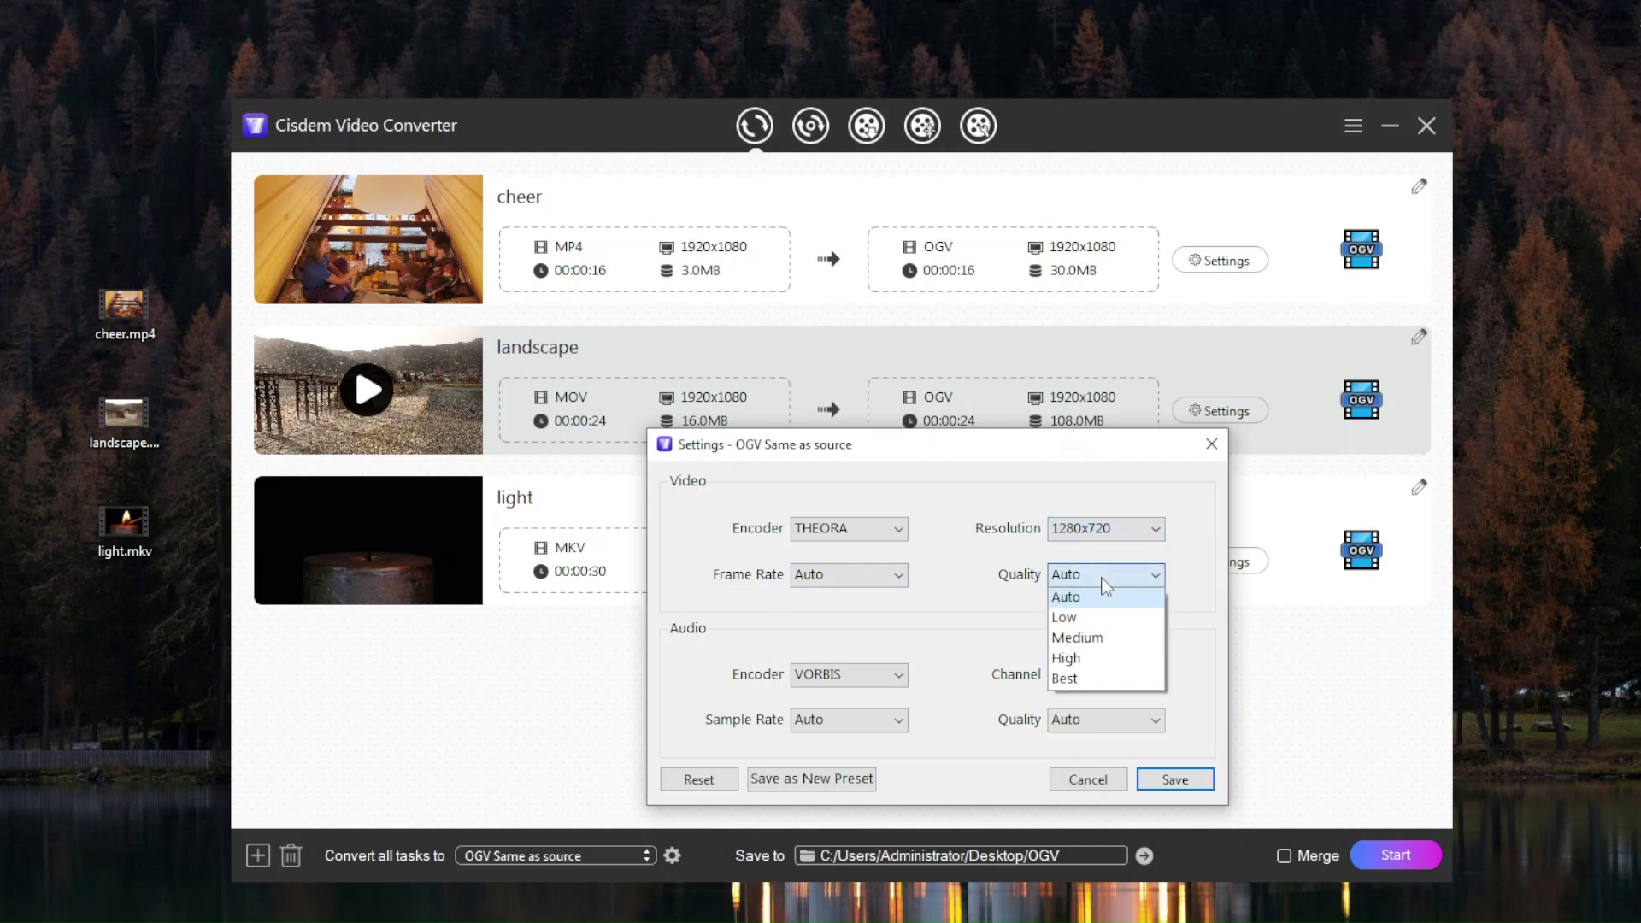
{"action": "left_click", "coordinate": [1102, 580]}
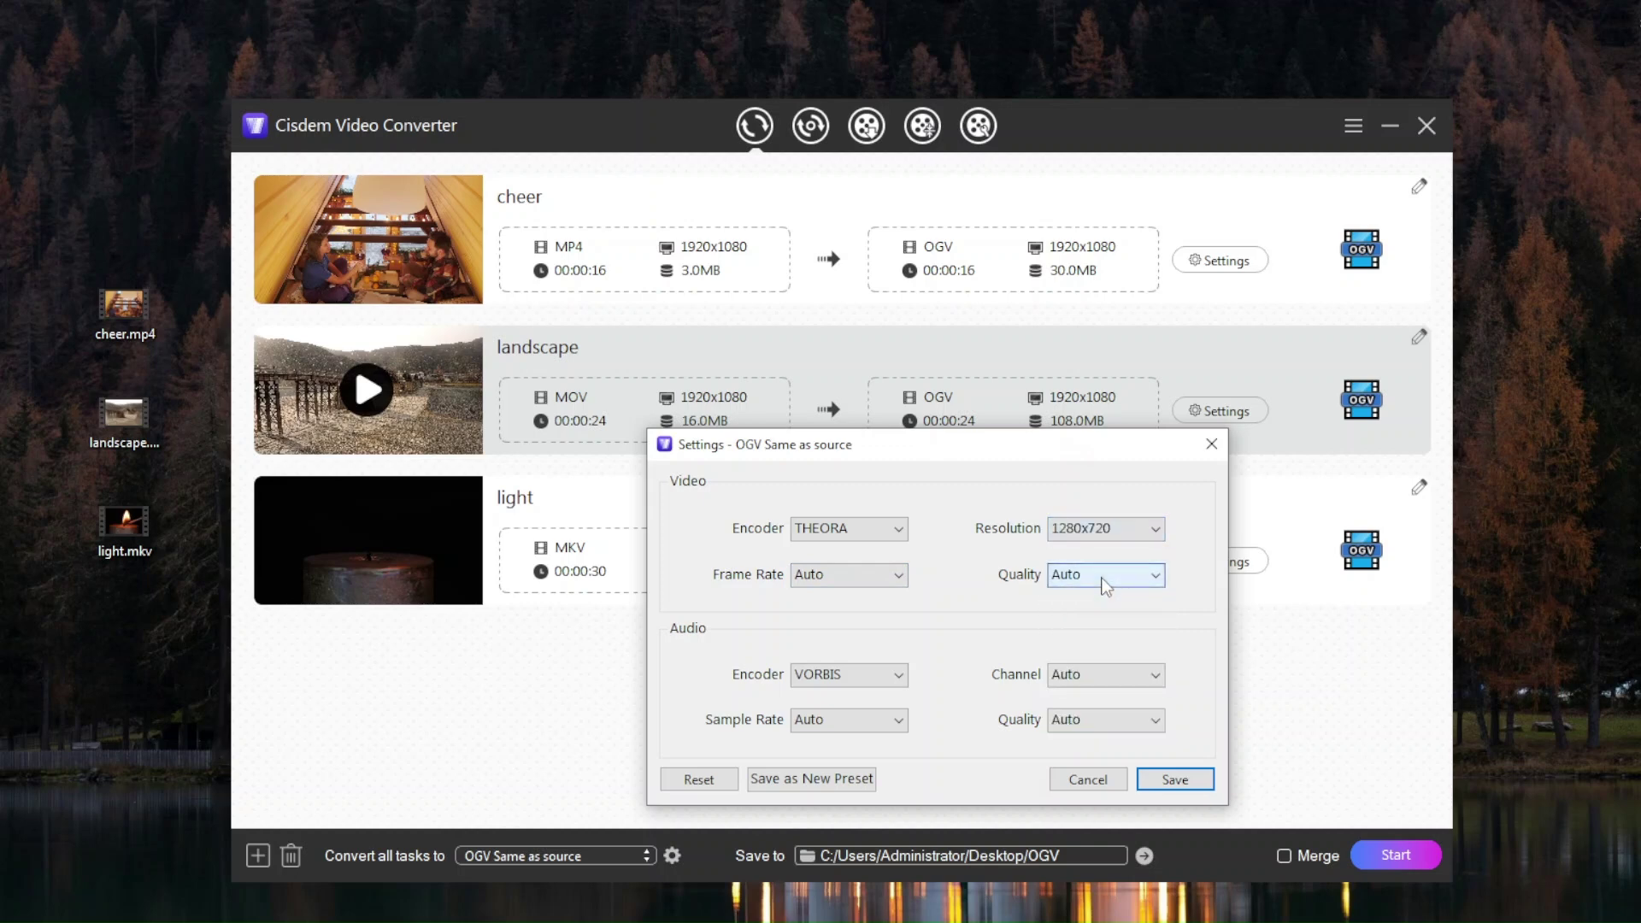
{"action": "left_click", "coordinate": [1176, 780]}
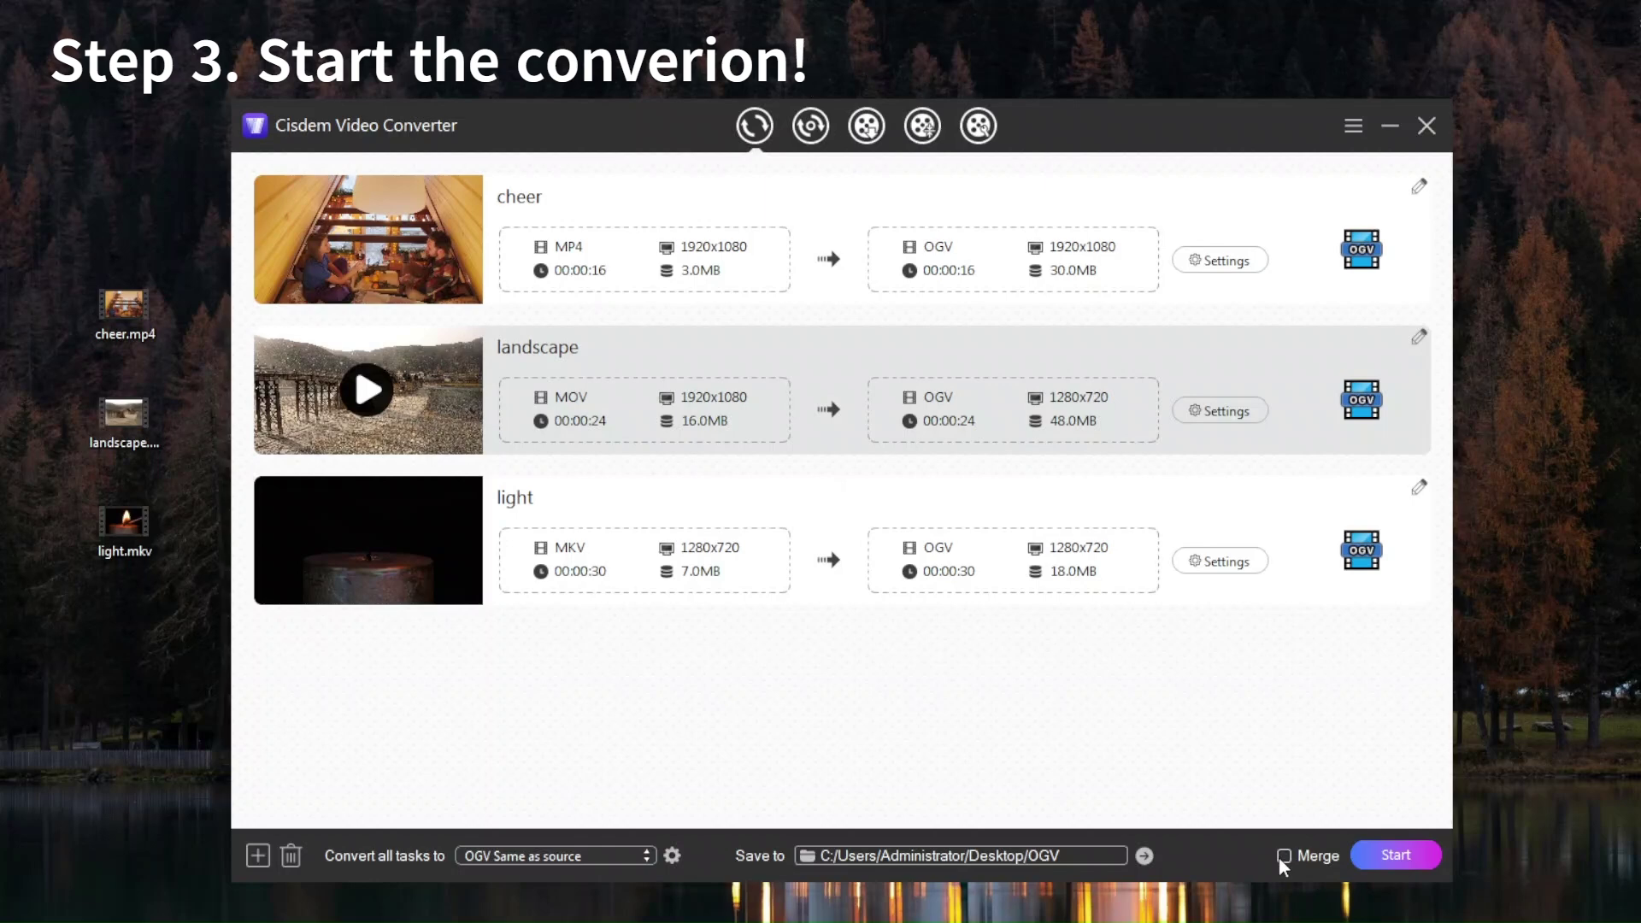
Start converting the three queued videos to OGV and wait until every task is complete.
{"action": "left_click", "coordinate": [1393, 853]}
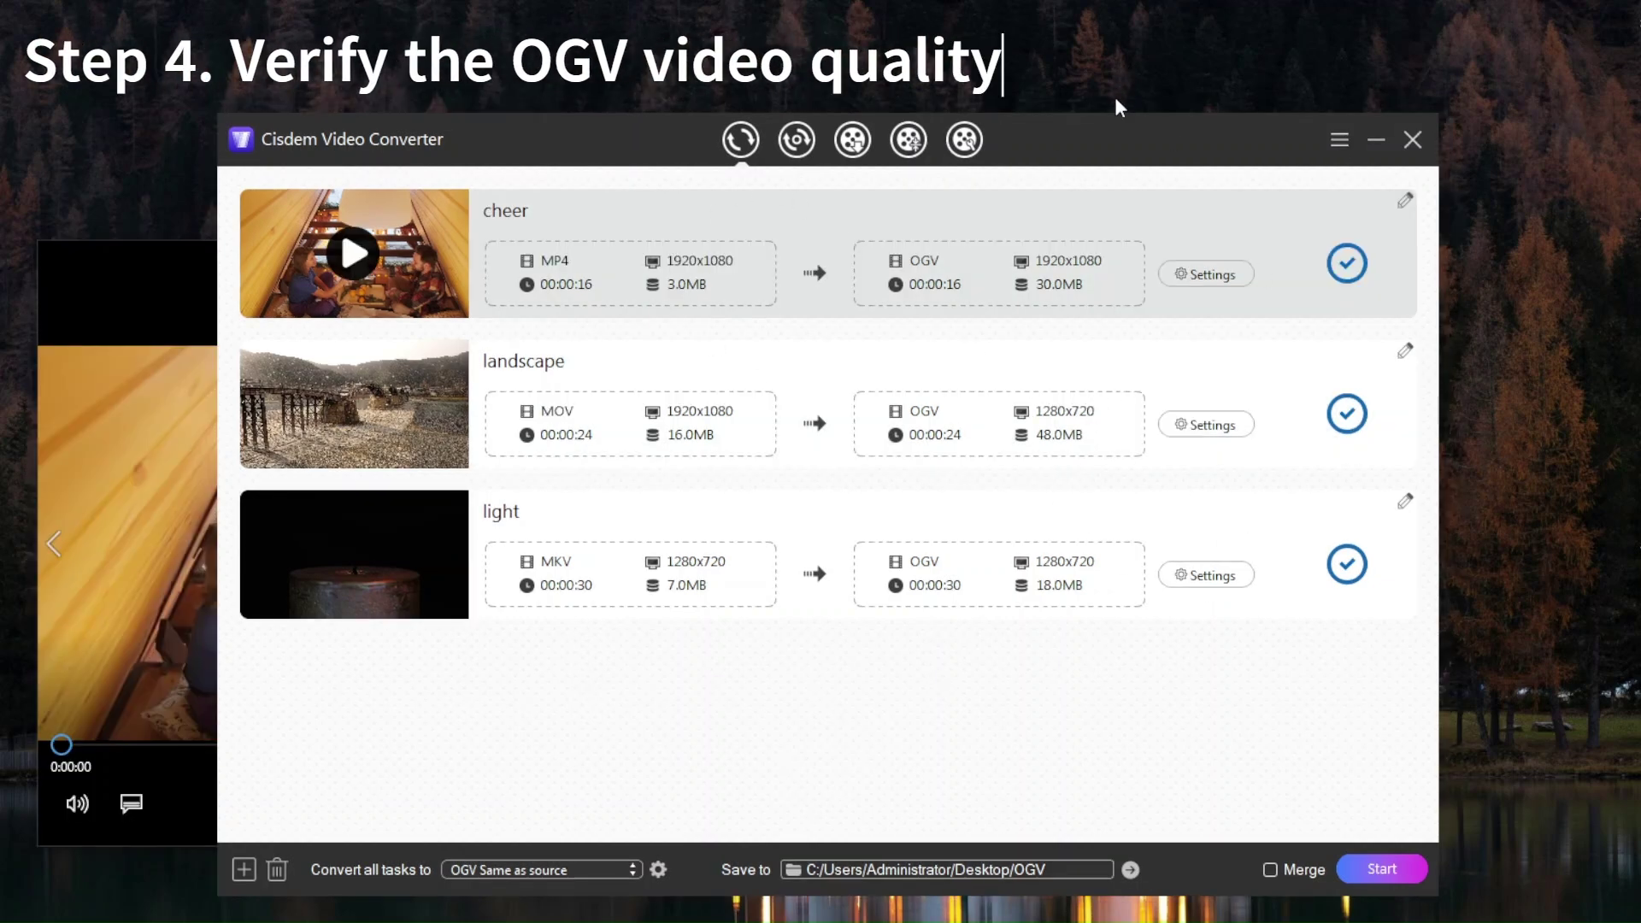
Open the OGV output folder, play cheer.ogv in Media Player, then pause it.
{"action": "left_click", "coordinate": [1346, 413]}
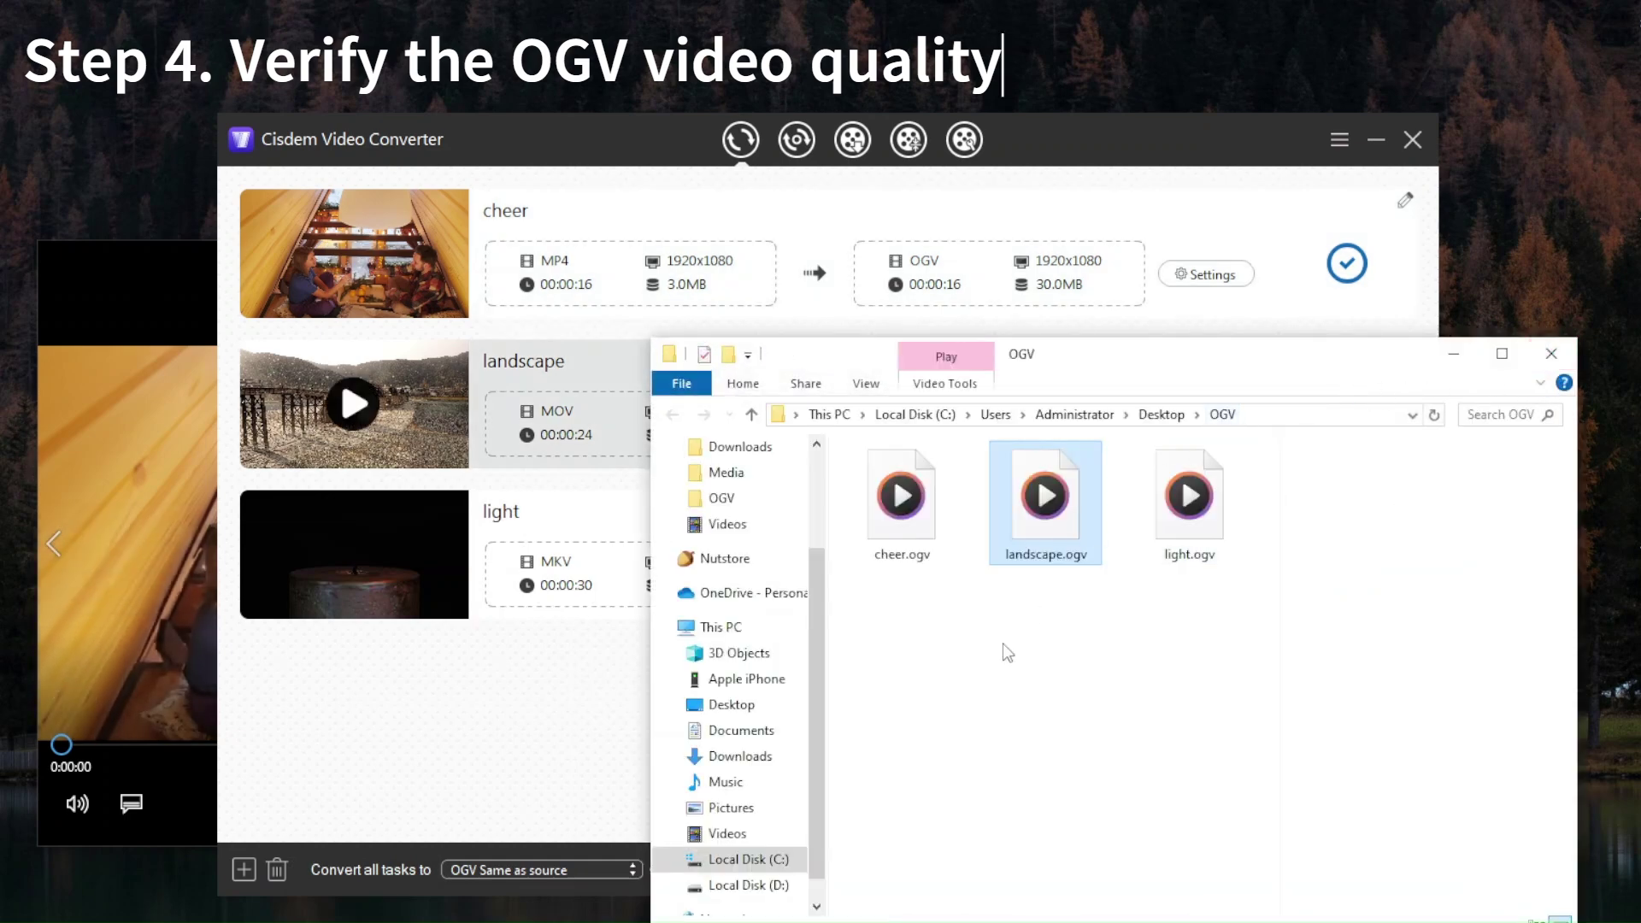
{"action": "left_click", "coordinate": [984, 587]}
{"action": "left_click", "coordinate": [900, 514]}
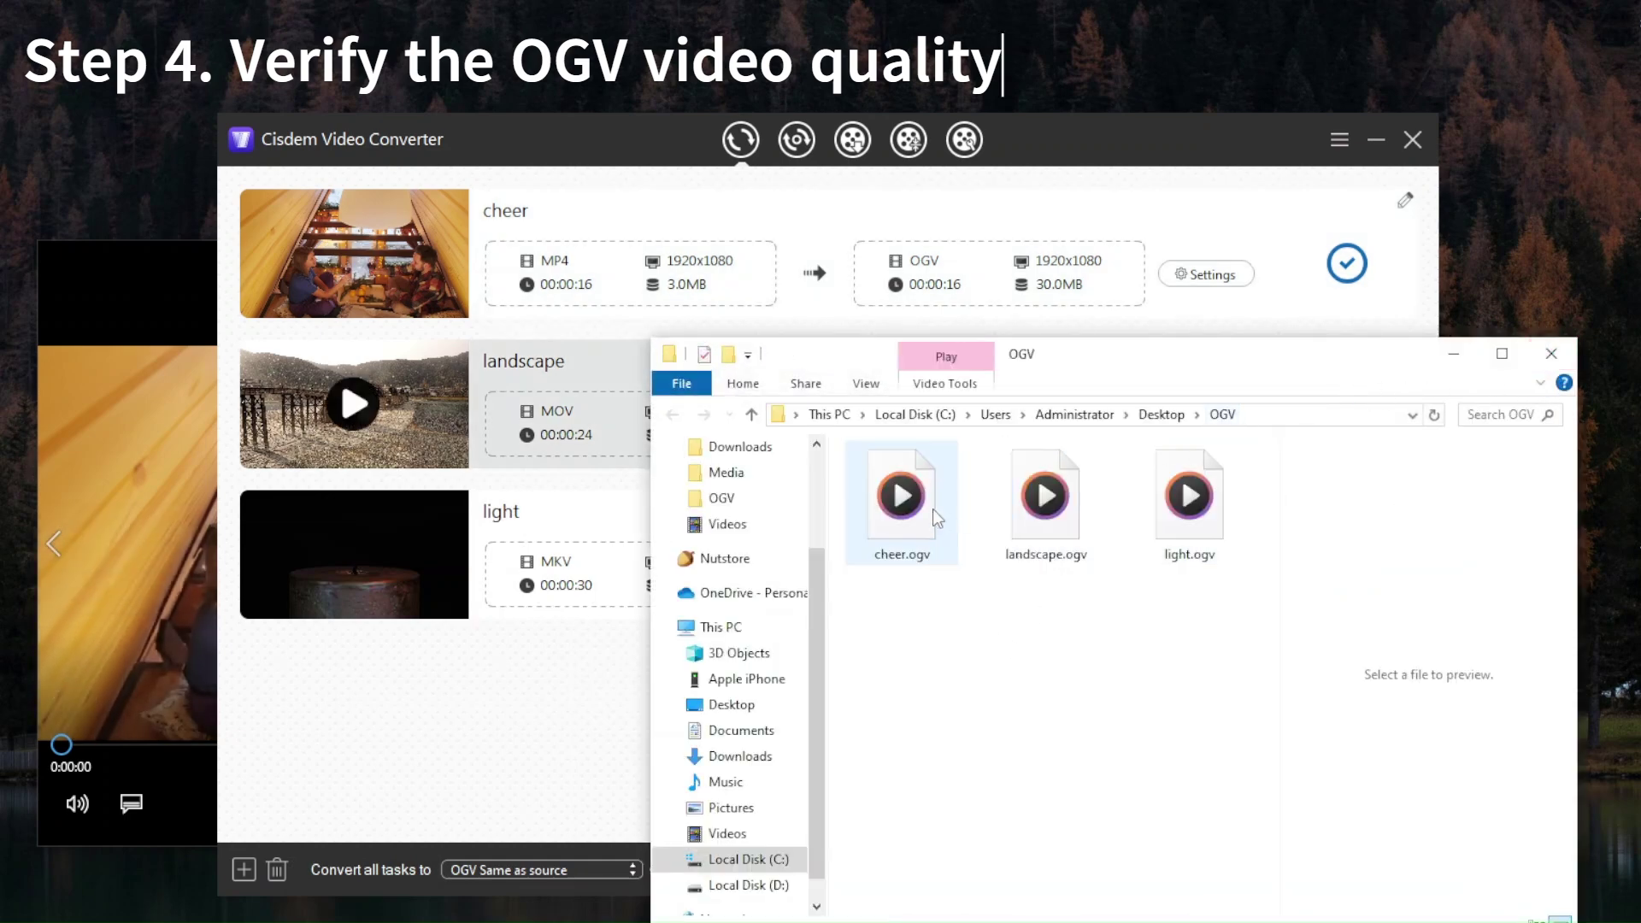
{"action": "double_click", "coordinate": [931, 510]}
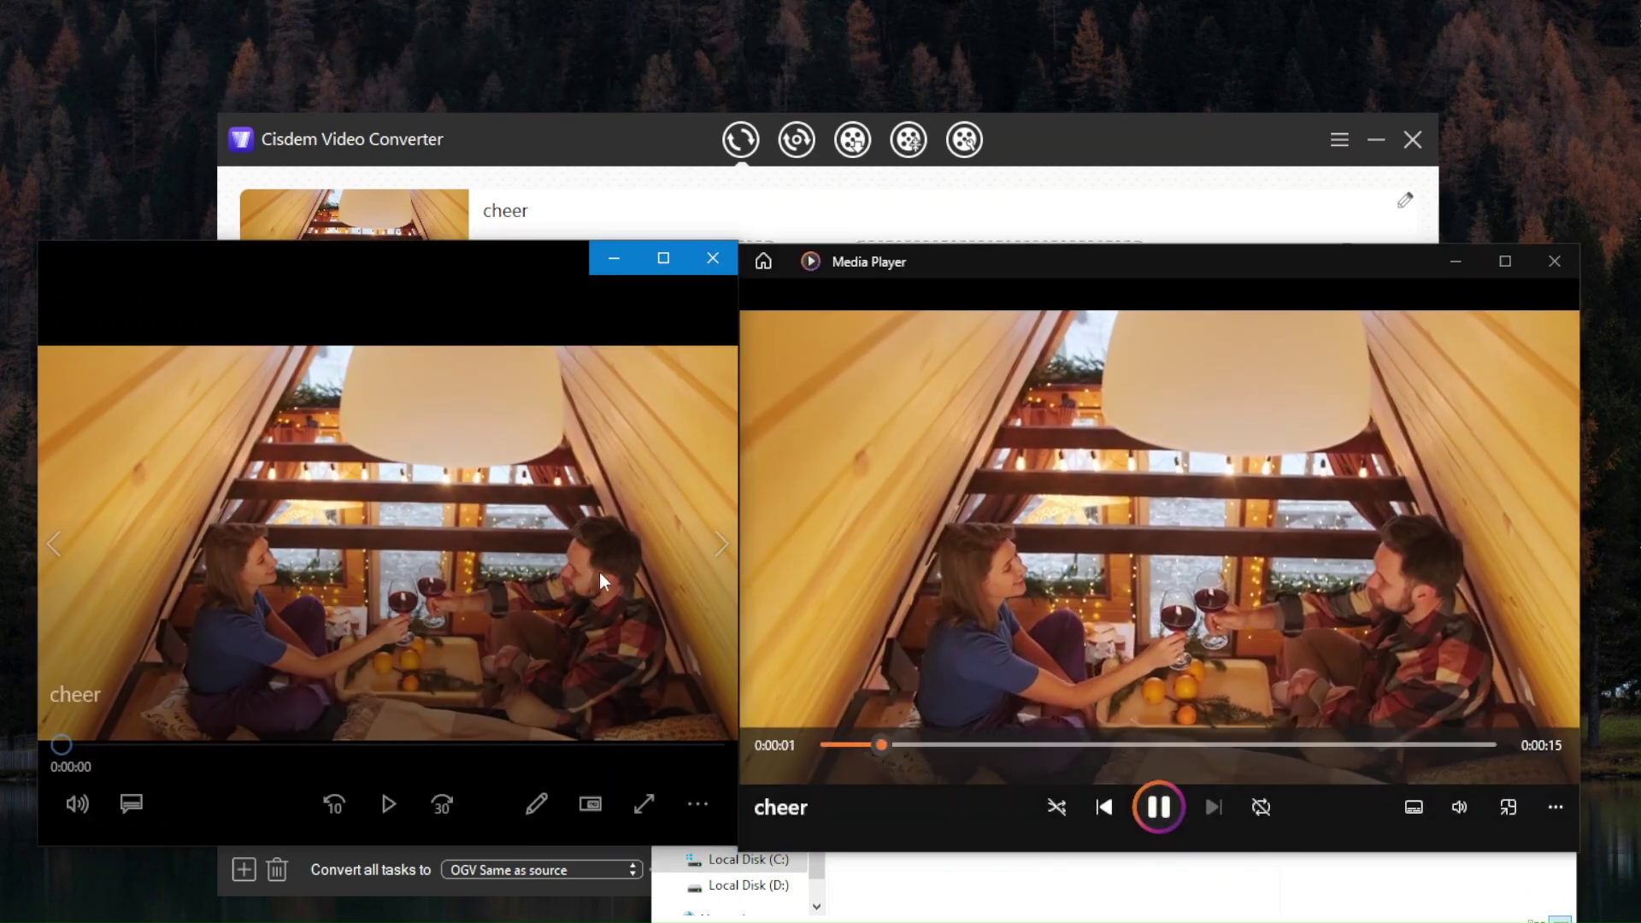
{"action": "left_click", "coordinate": [1160, 807]}
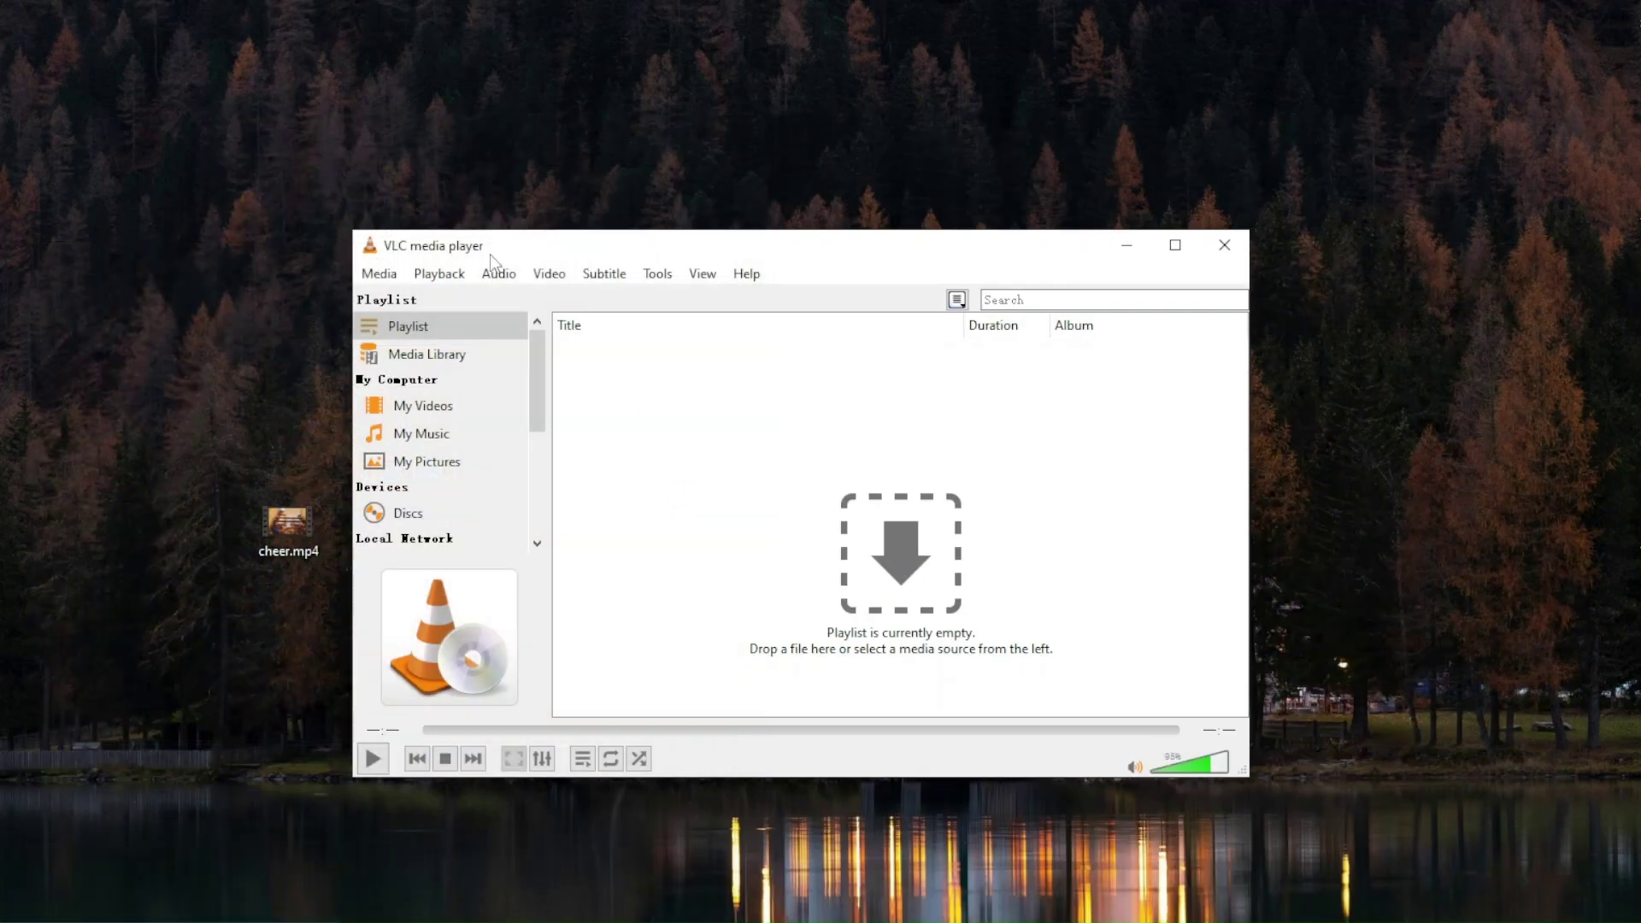
Load desktop cheer.mp4 into VLC's Convert dialog and choose the Video - Theora + Vorbis (OGG) profile.
{"action": "left_click", "coordinate": [379, 273]}
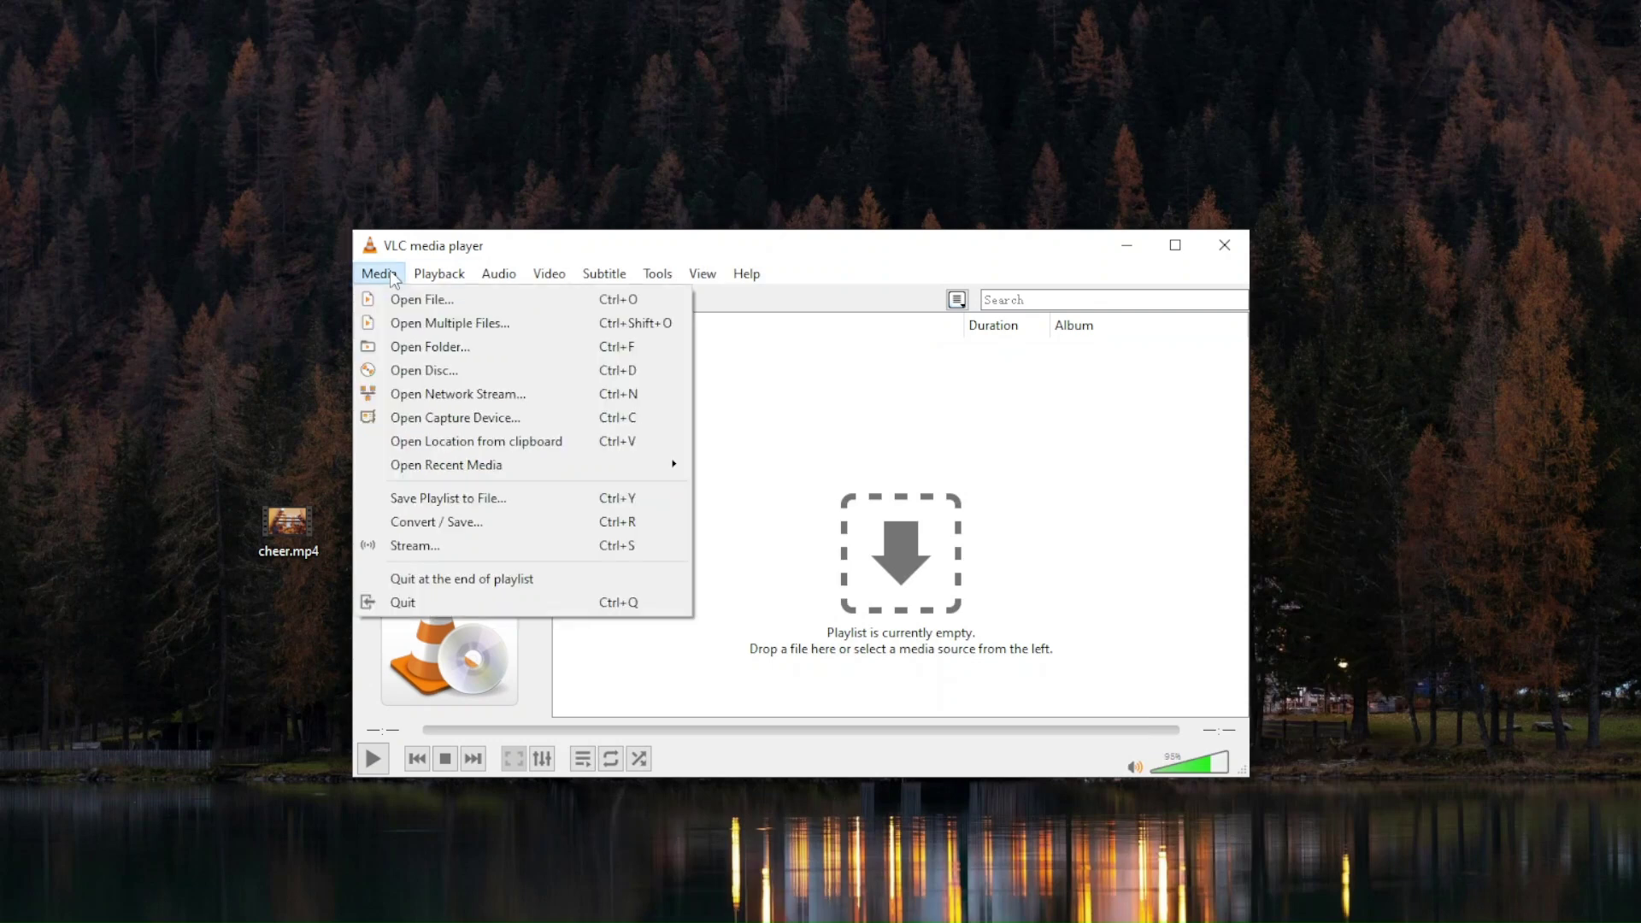
{"action": "left_click", "coordinate": [503, 525]}
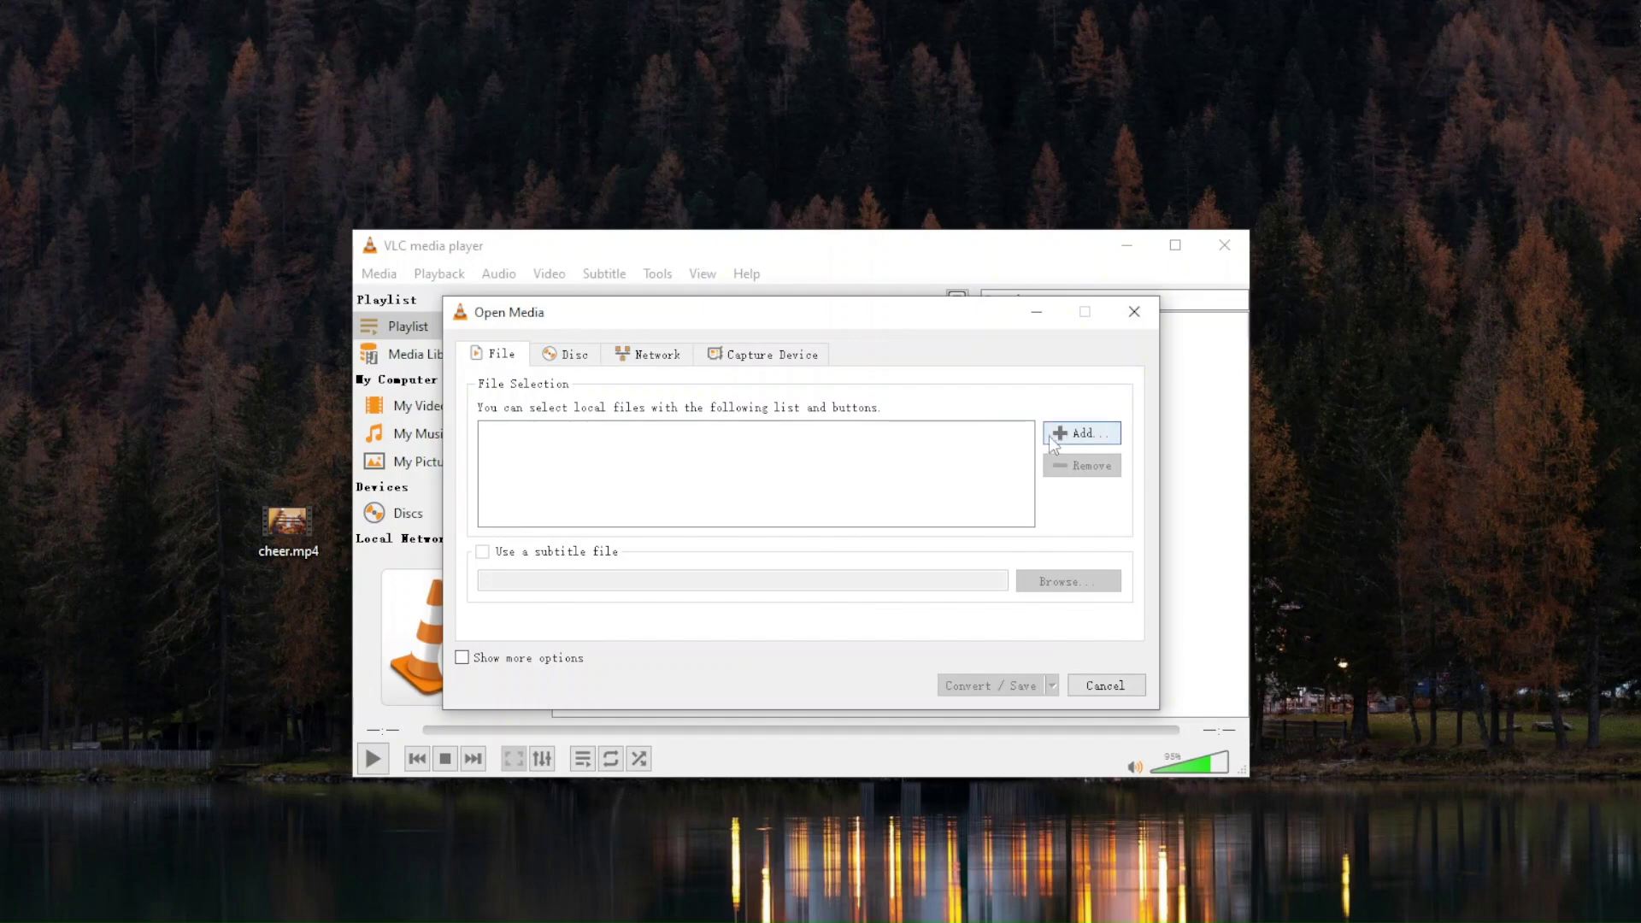
{"action": "left_click_drag", "start_coordinate": [287, 525], "coordinate": [577, 519]}
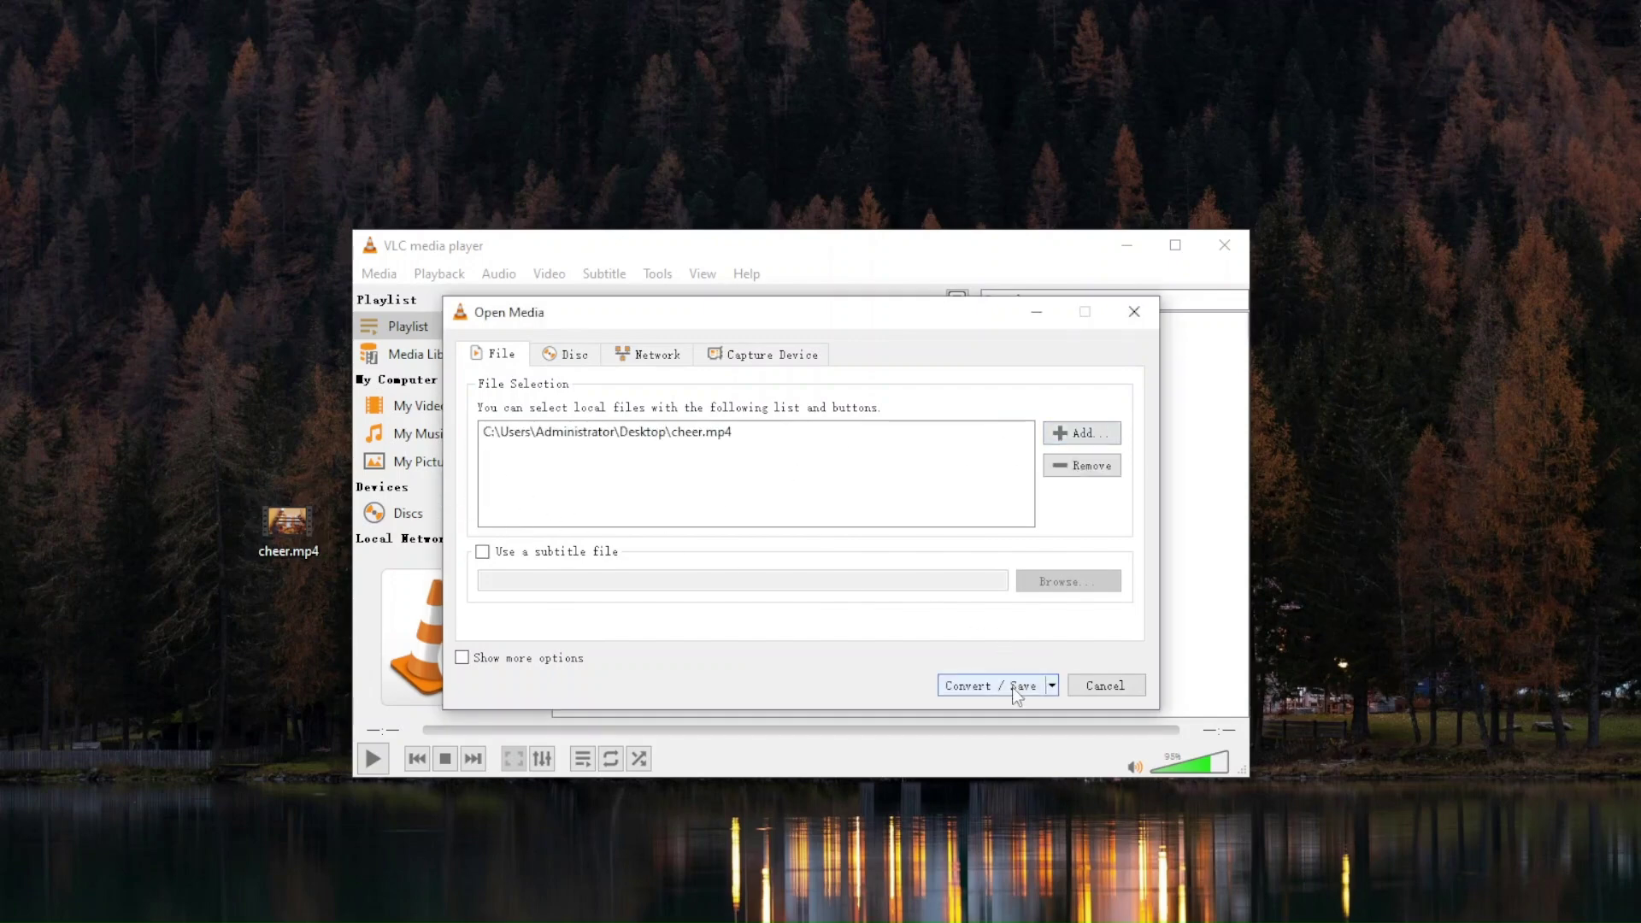
{"action": "left_click", "coordinate": [991, 685]}
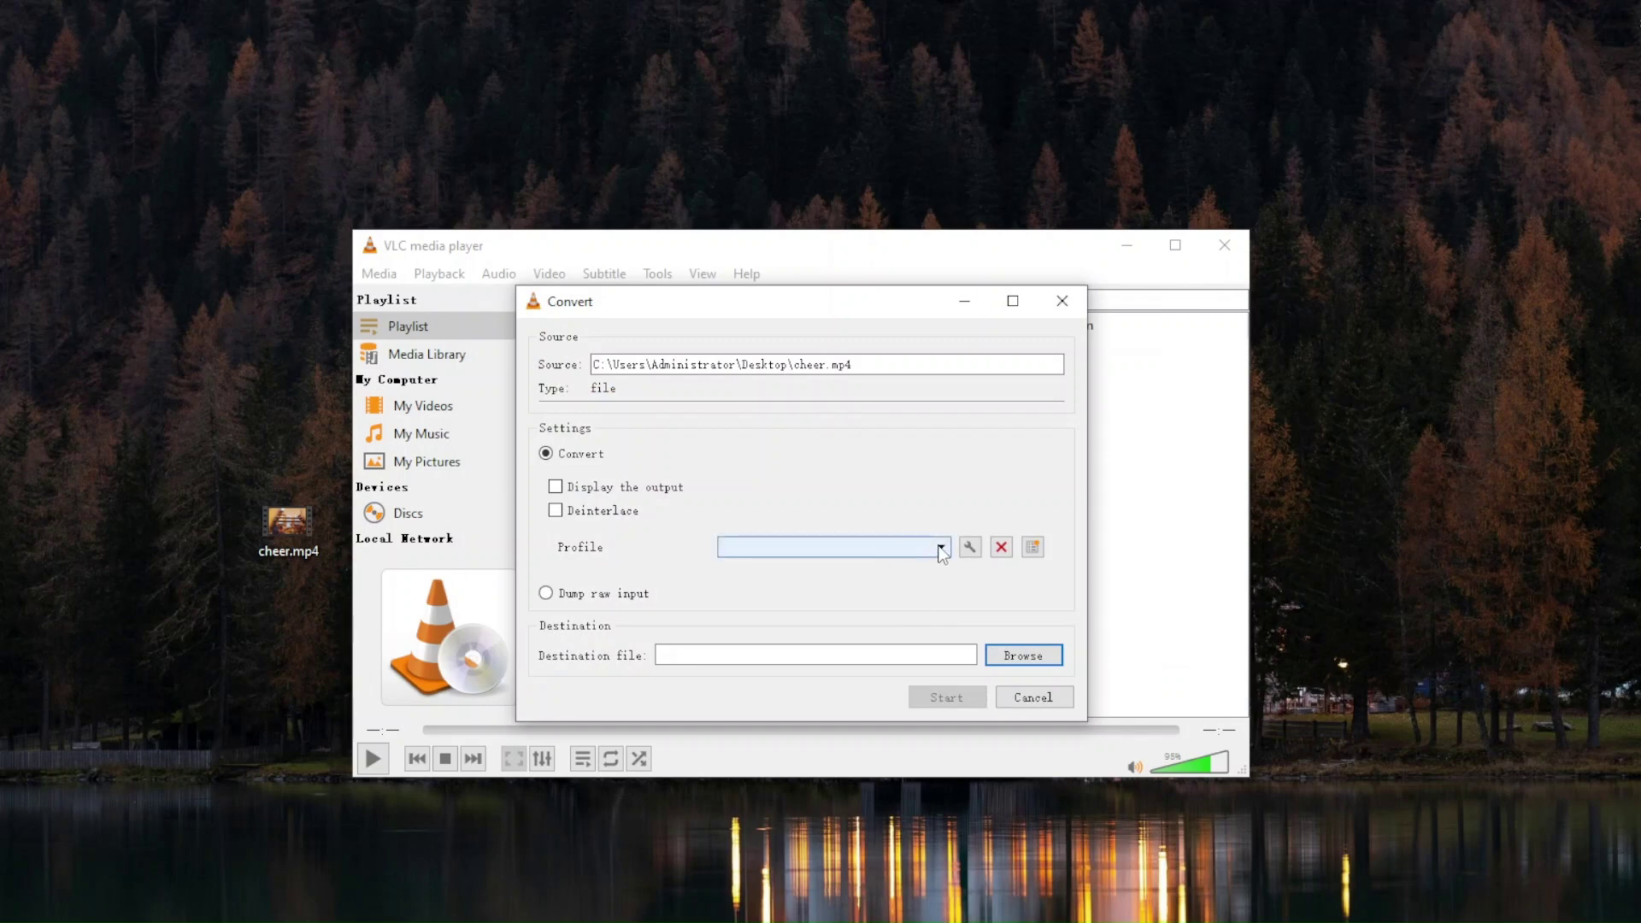
{"action": "left_click", "coordinate": [941, 549]}
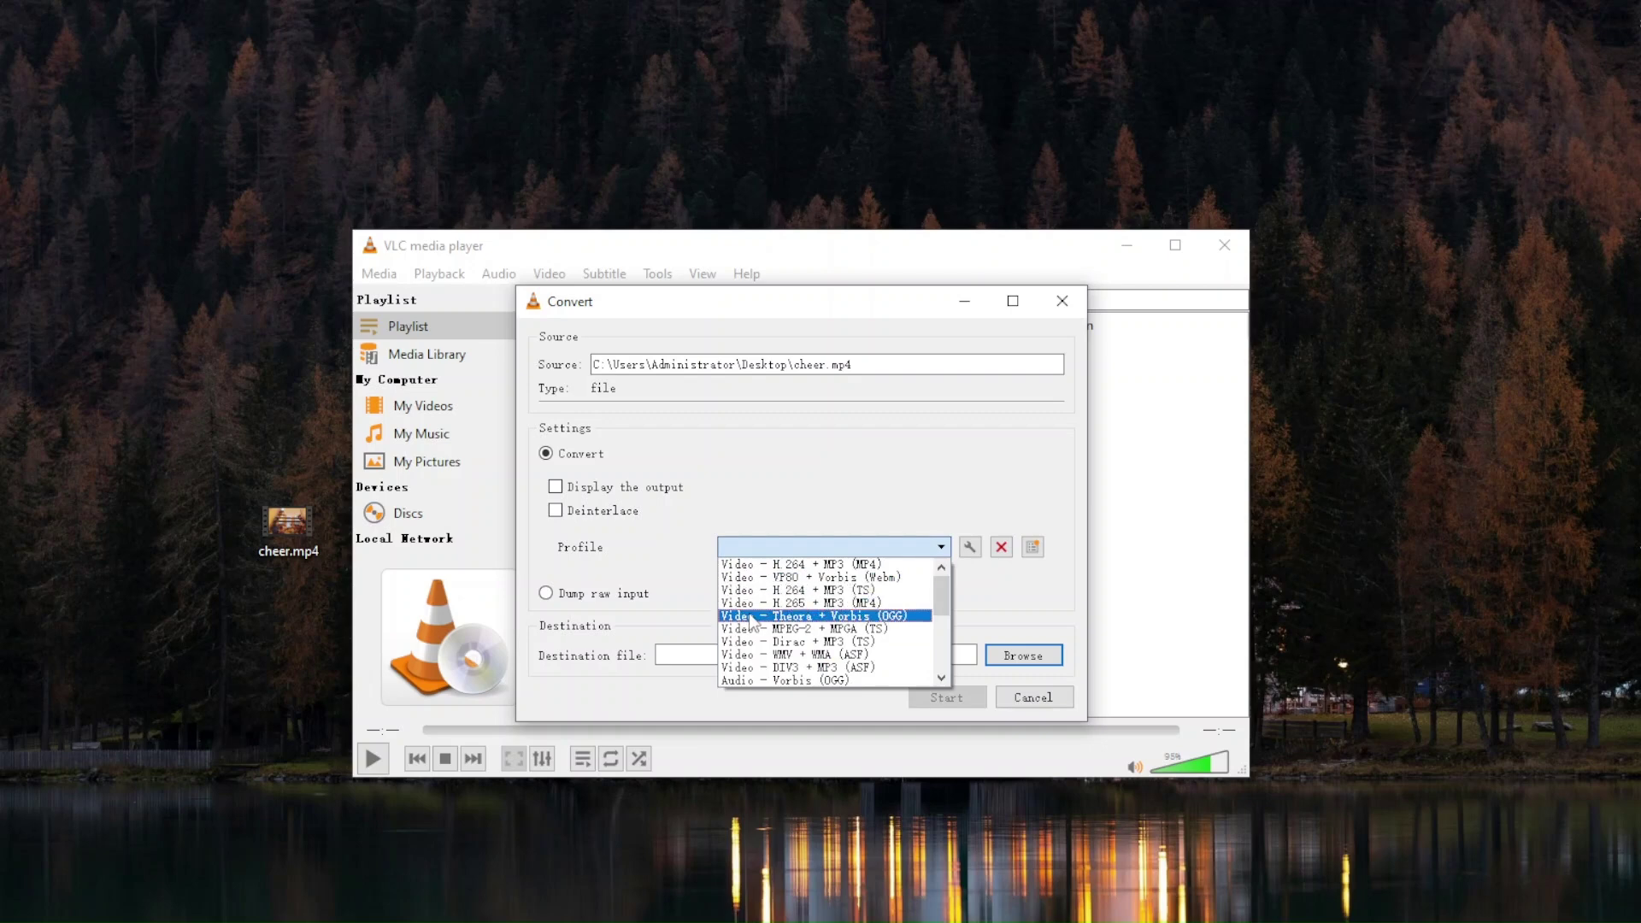
{"action": "left_click", "coordinate": [850, 617]}
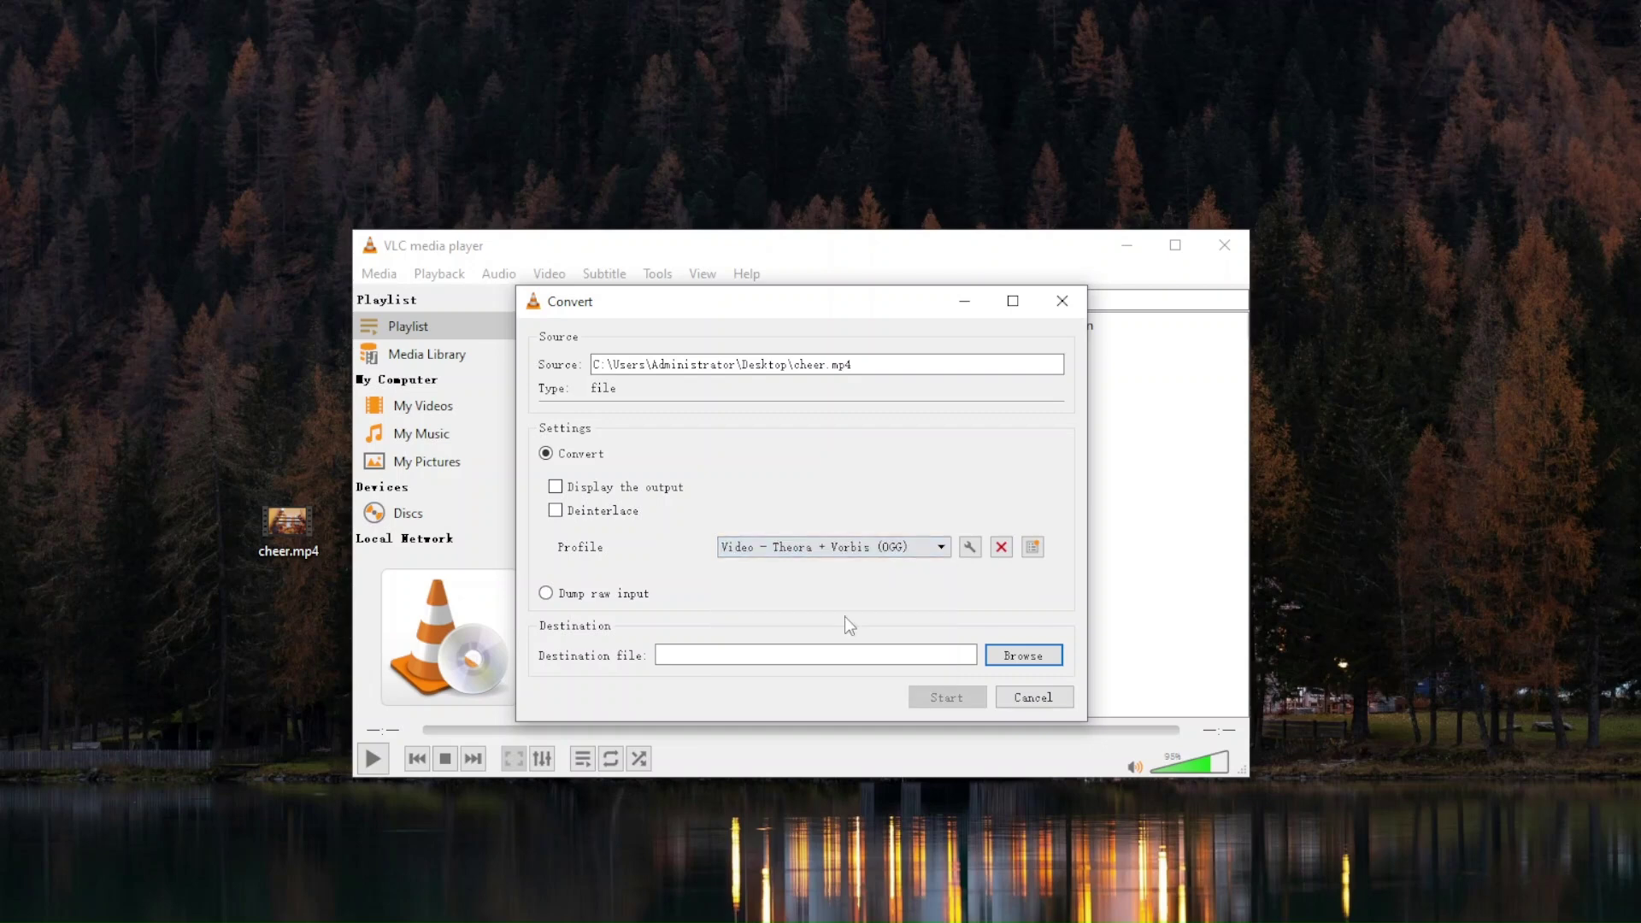
In the profile's Video codec settings, change the bitrate from 800 to 12000 kb/s and save.
{"action": "left_click", "coordinate": [972, 547]}
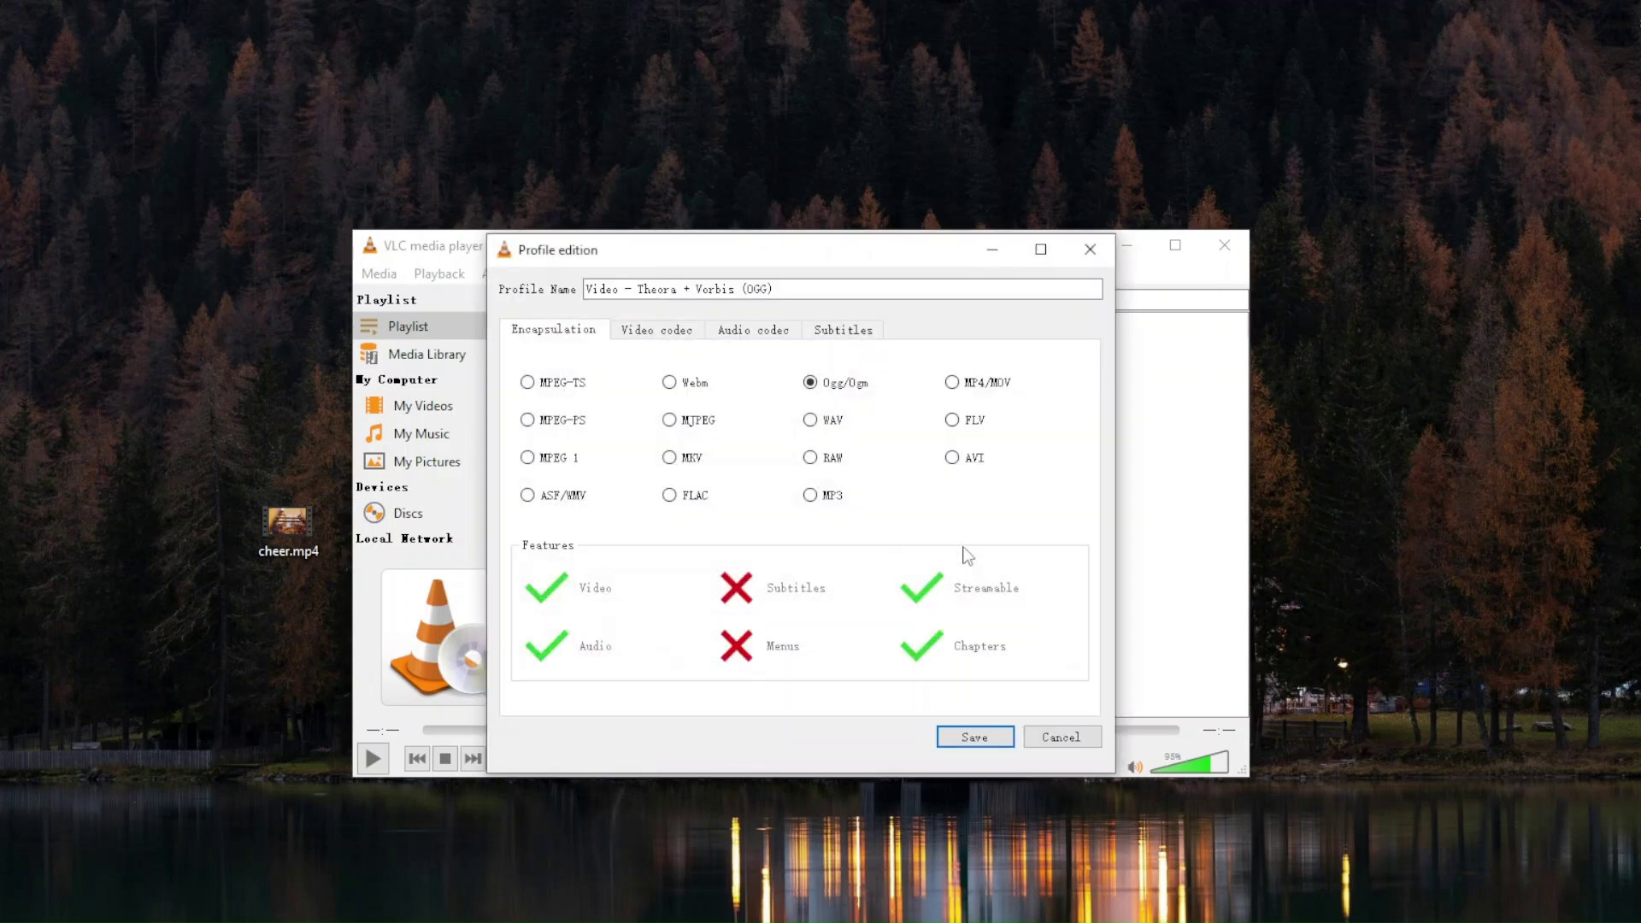
{"action": "left_click", "coordinate": [657, 330]}
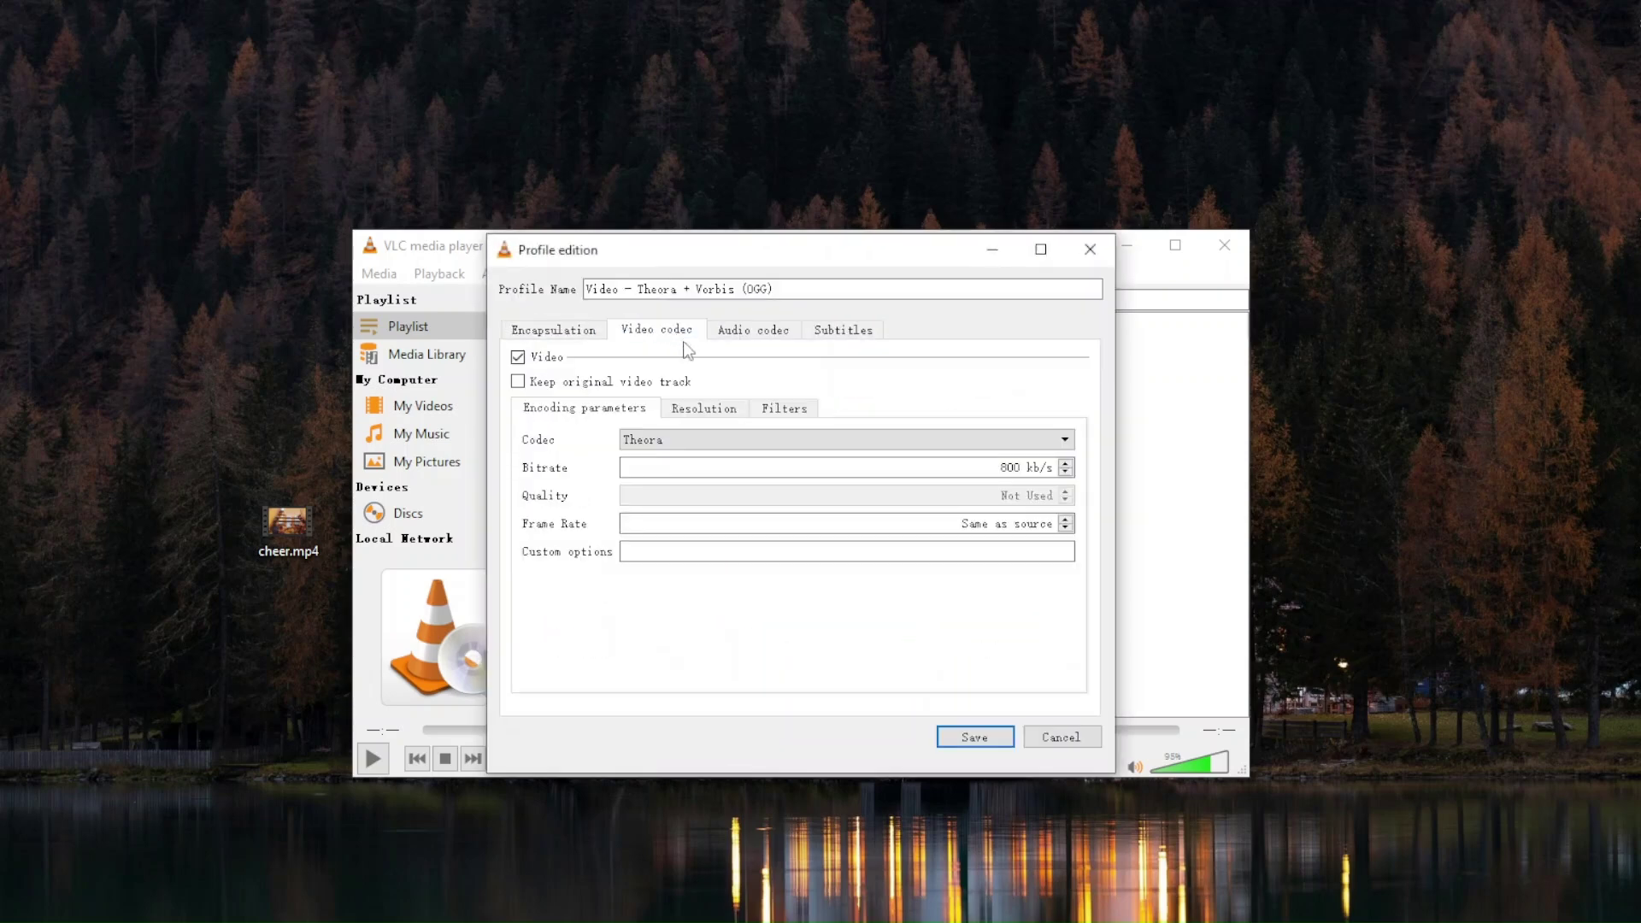
{"action": "left_click", "coordinate": [1008, 467]}
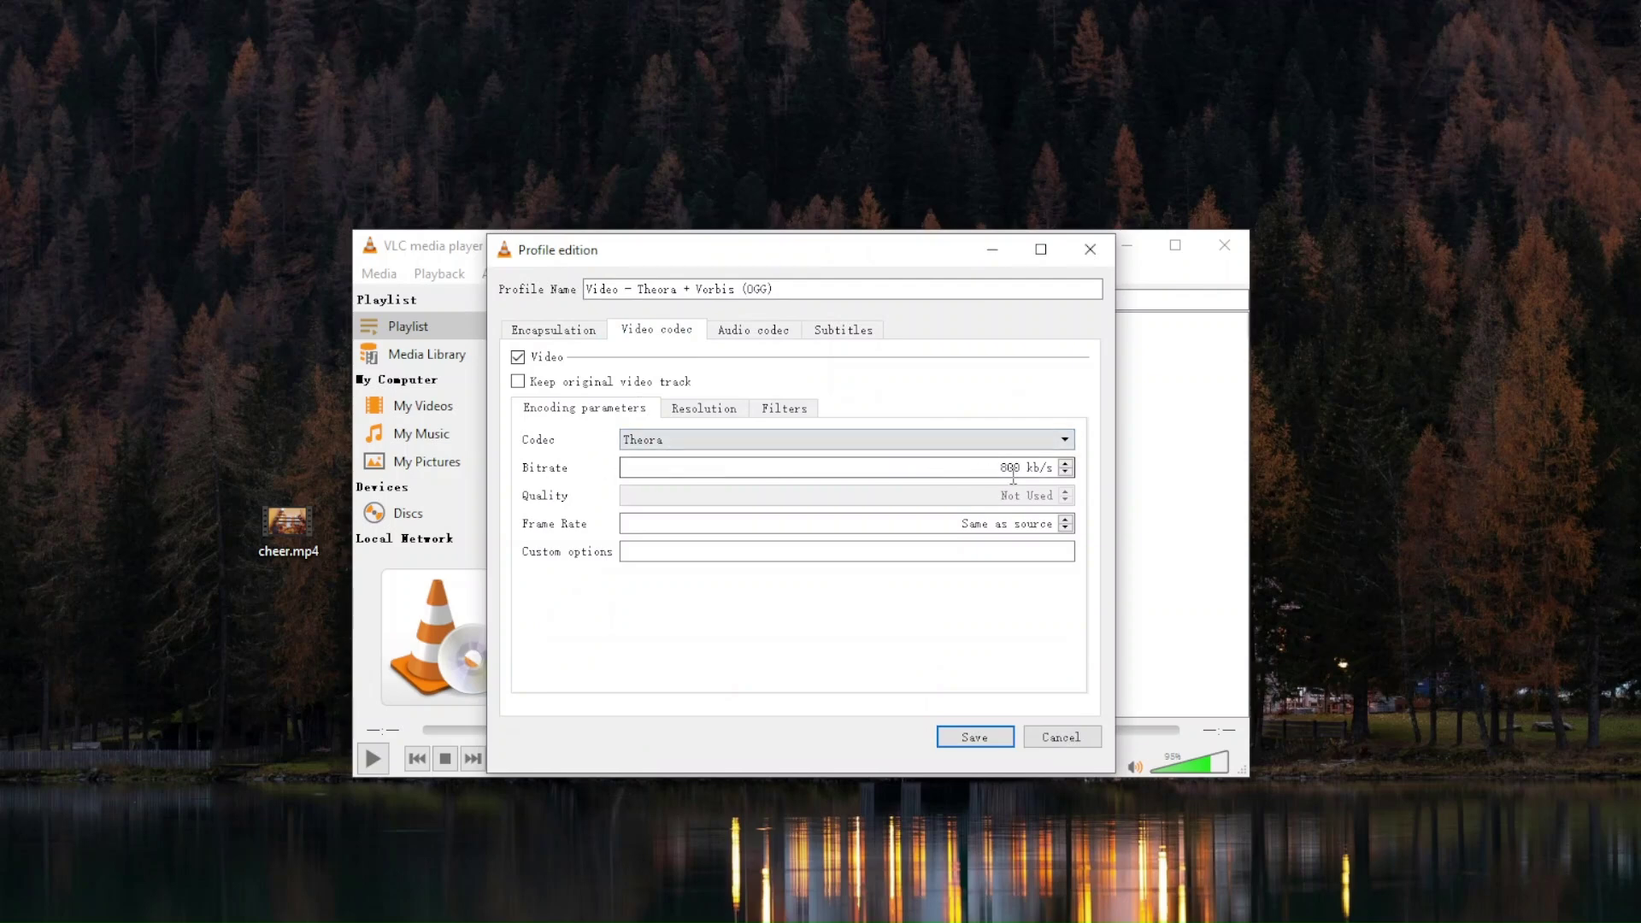
{"action": "key", "text": "BackSpace"}
{"action": "double_click", "coordinate": [1016, 467]}
{"action": "left_click", "coordinate": [1008, 581]}
{"action": "left_click", "coordinate": [971, 736]}
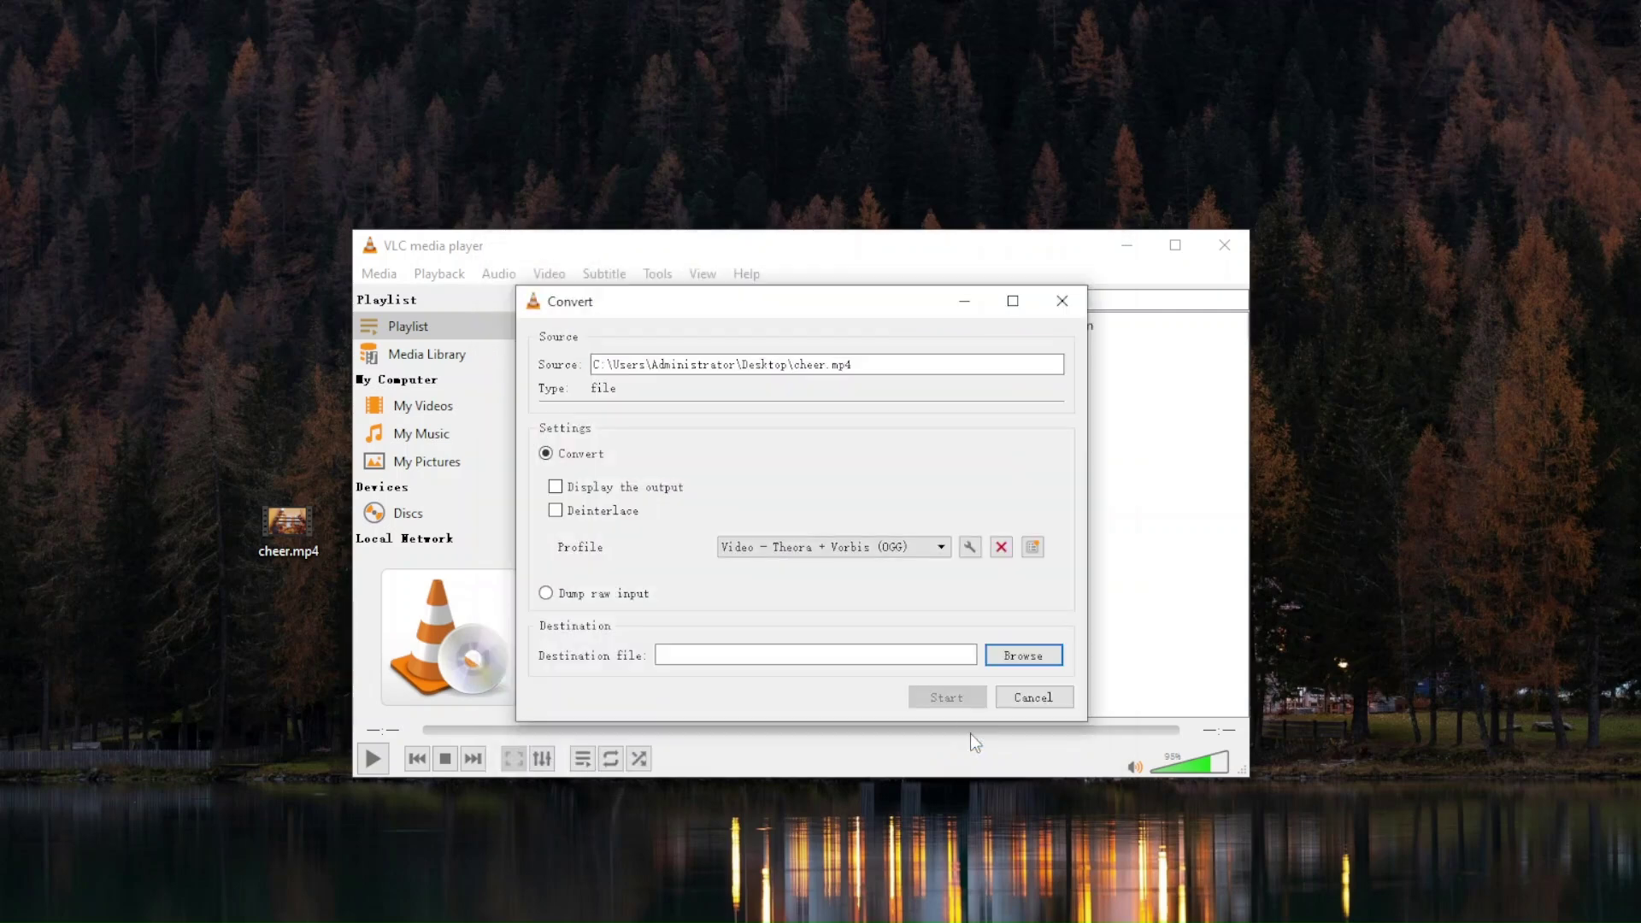
Set the destination to output.ogv on the Desktop and start converting cheer.mp4.
{"action": "left_click", "coordinate": [1006, 658]}
{"action": "left_click_drag", "start_coordinate": [1006, 340], "coordinate": [793, 288]}
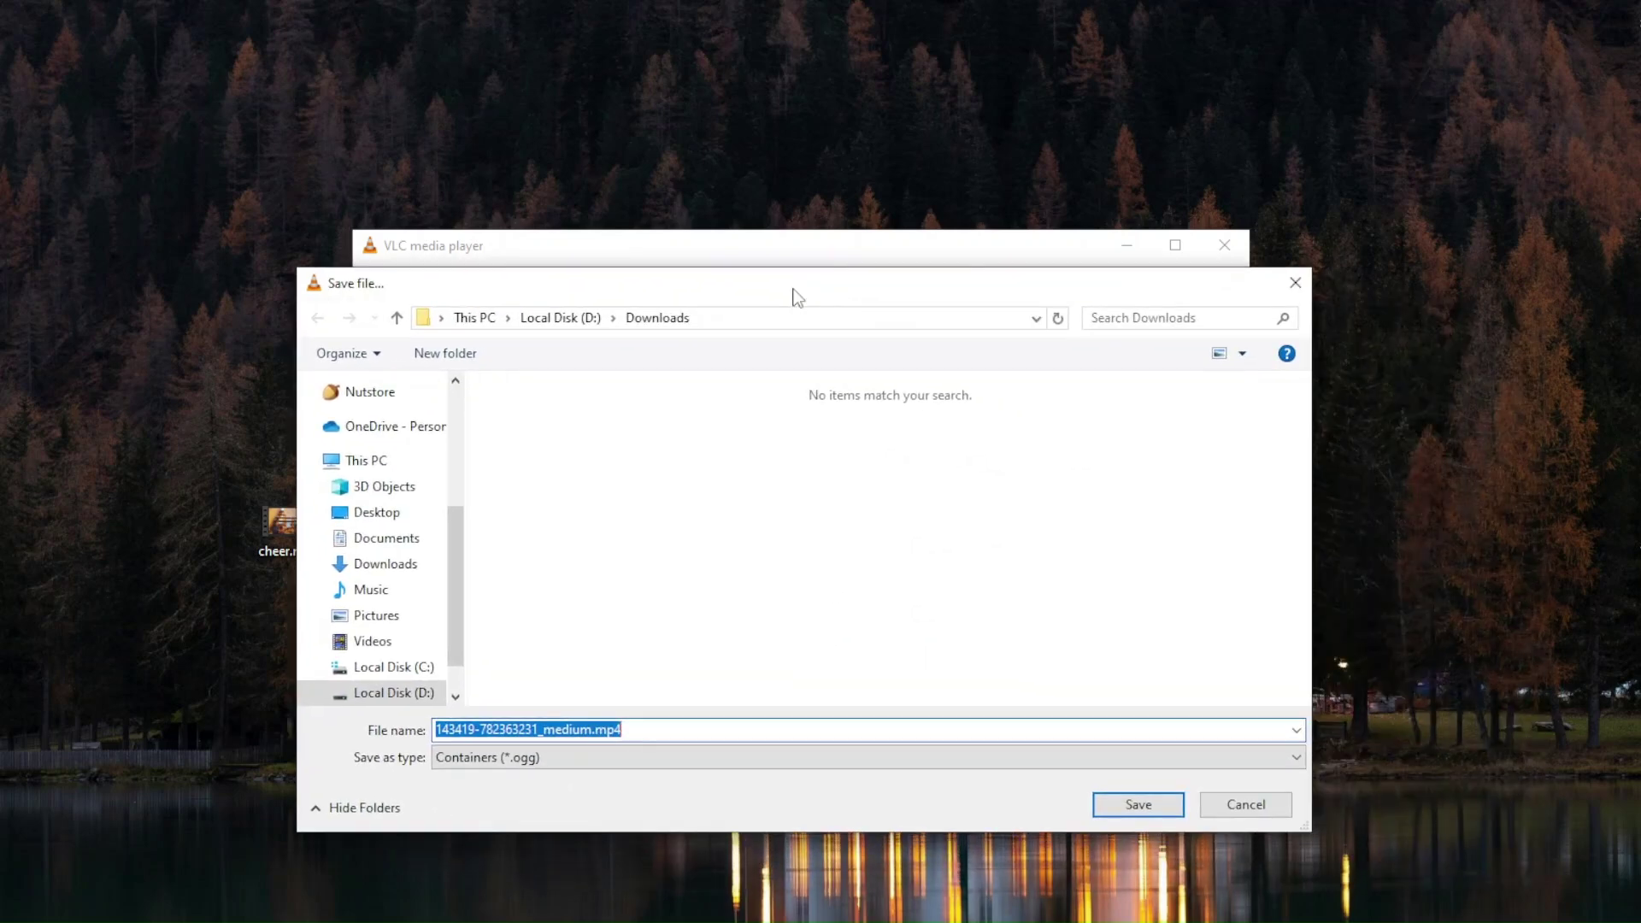
{"action": "left_click", "coordinate": [375, 512]}
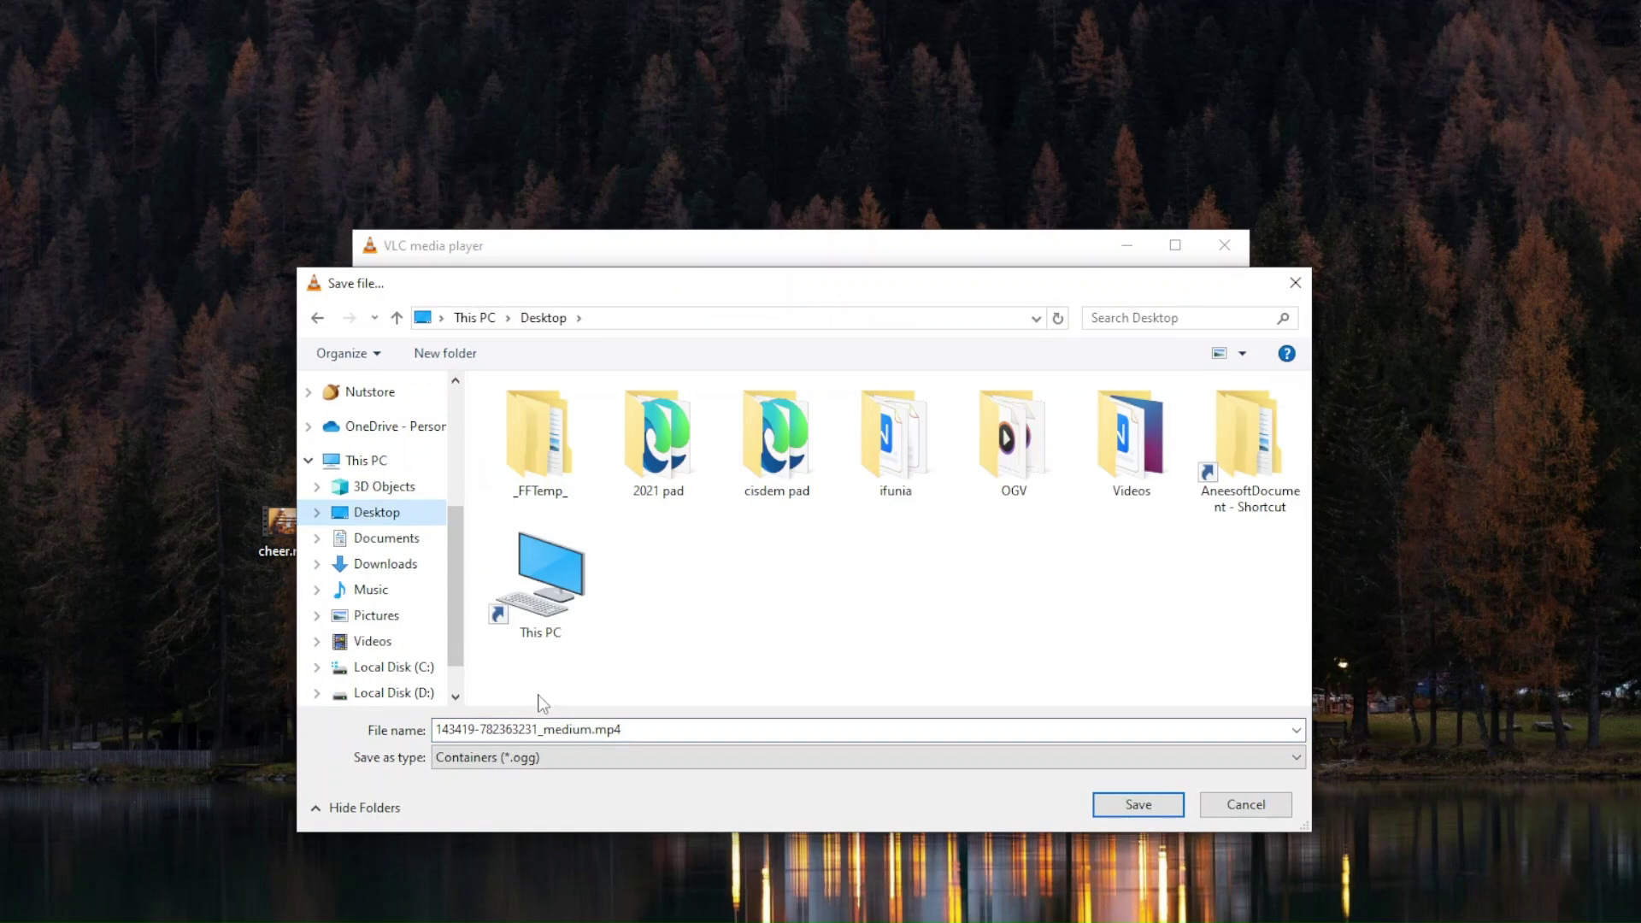
{"action": "left_click_drag", "start_coordinate": [621, 729], "coordinate": [479, 728]}
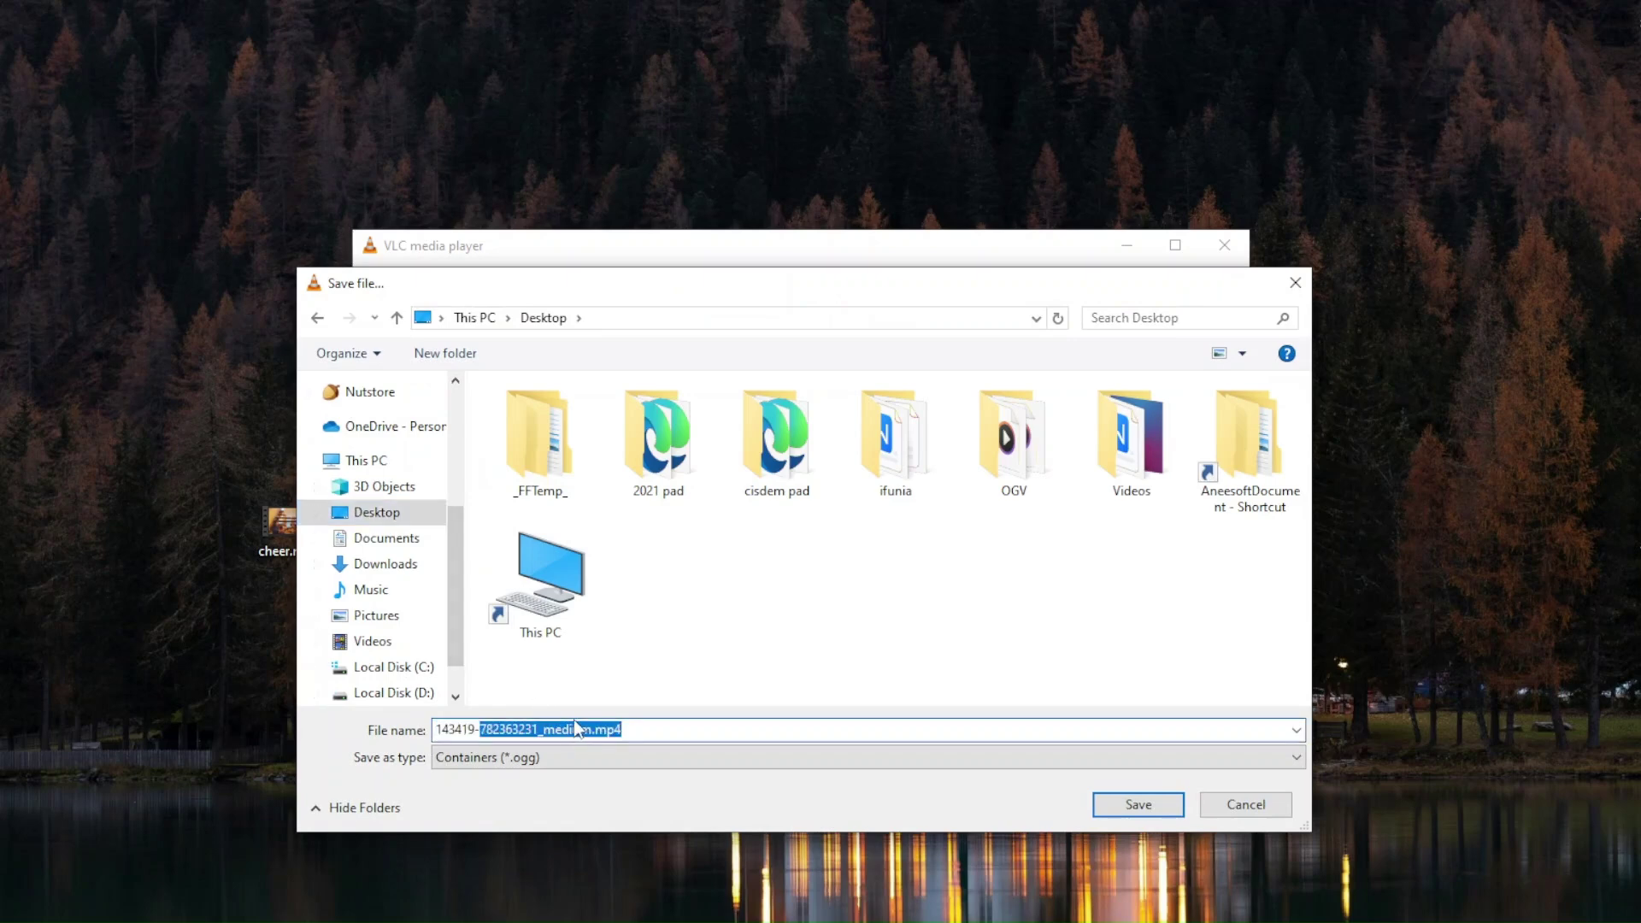
{"action": "key", "text": "BackSpace"}
{"action": "key", "text": "BackSpace"}
{"action": "key", "text": "BackSpace"}
{"action": "key", "text": "BackSpace"}
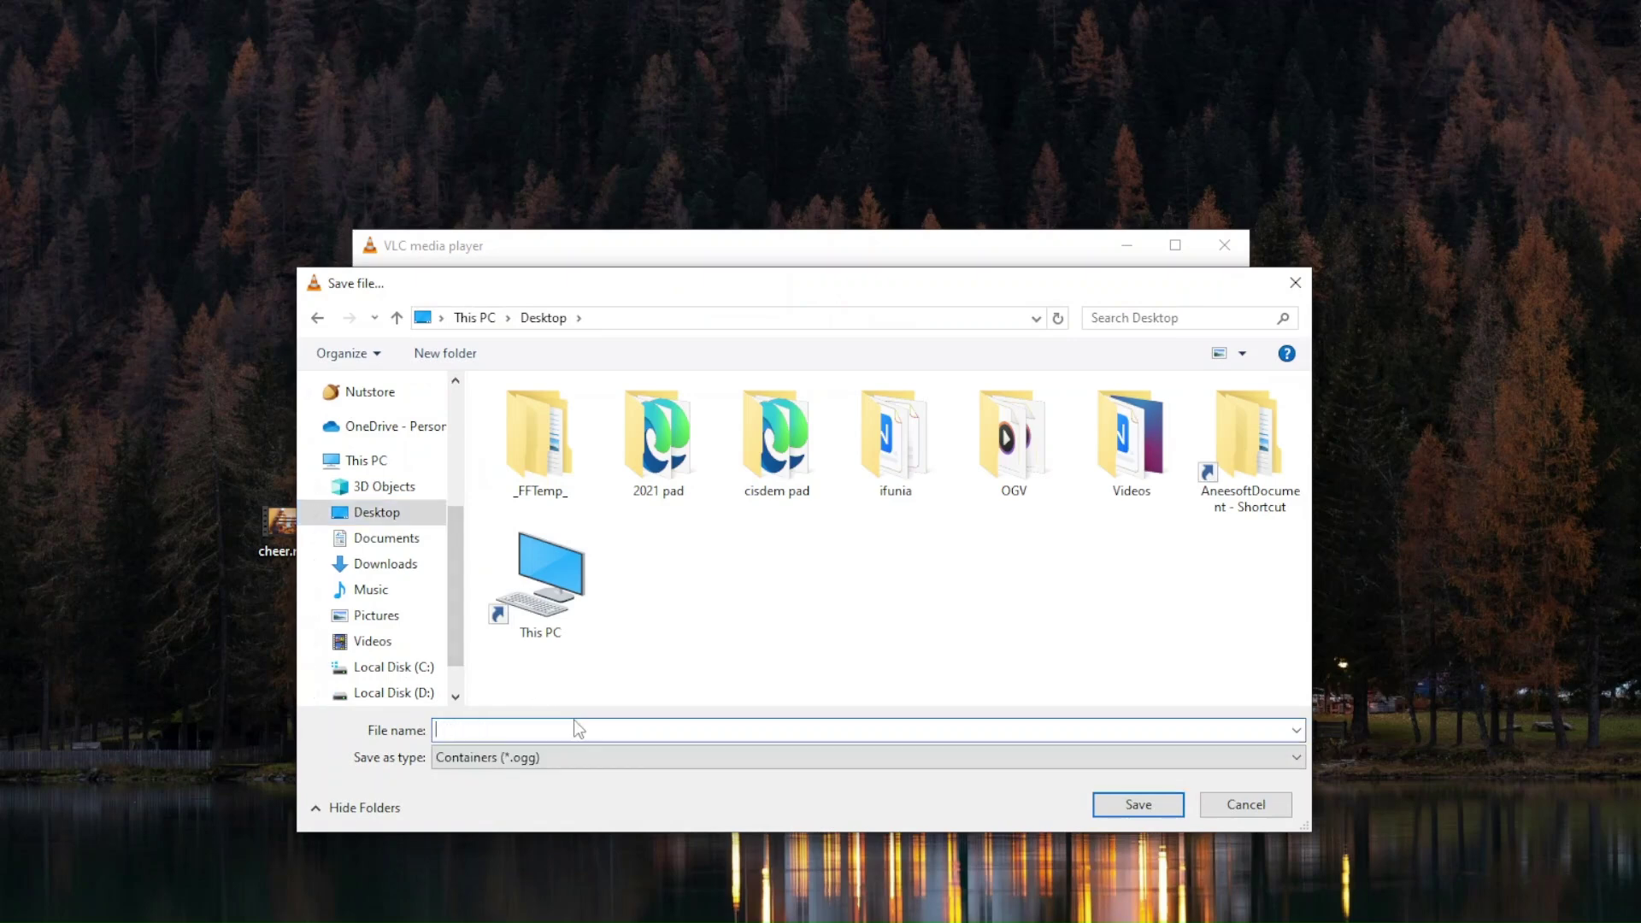
{"action": "type", "text": "output."}
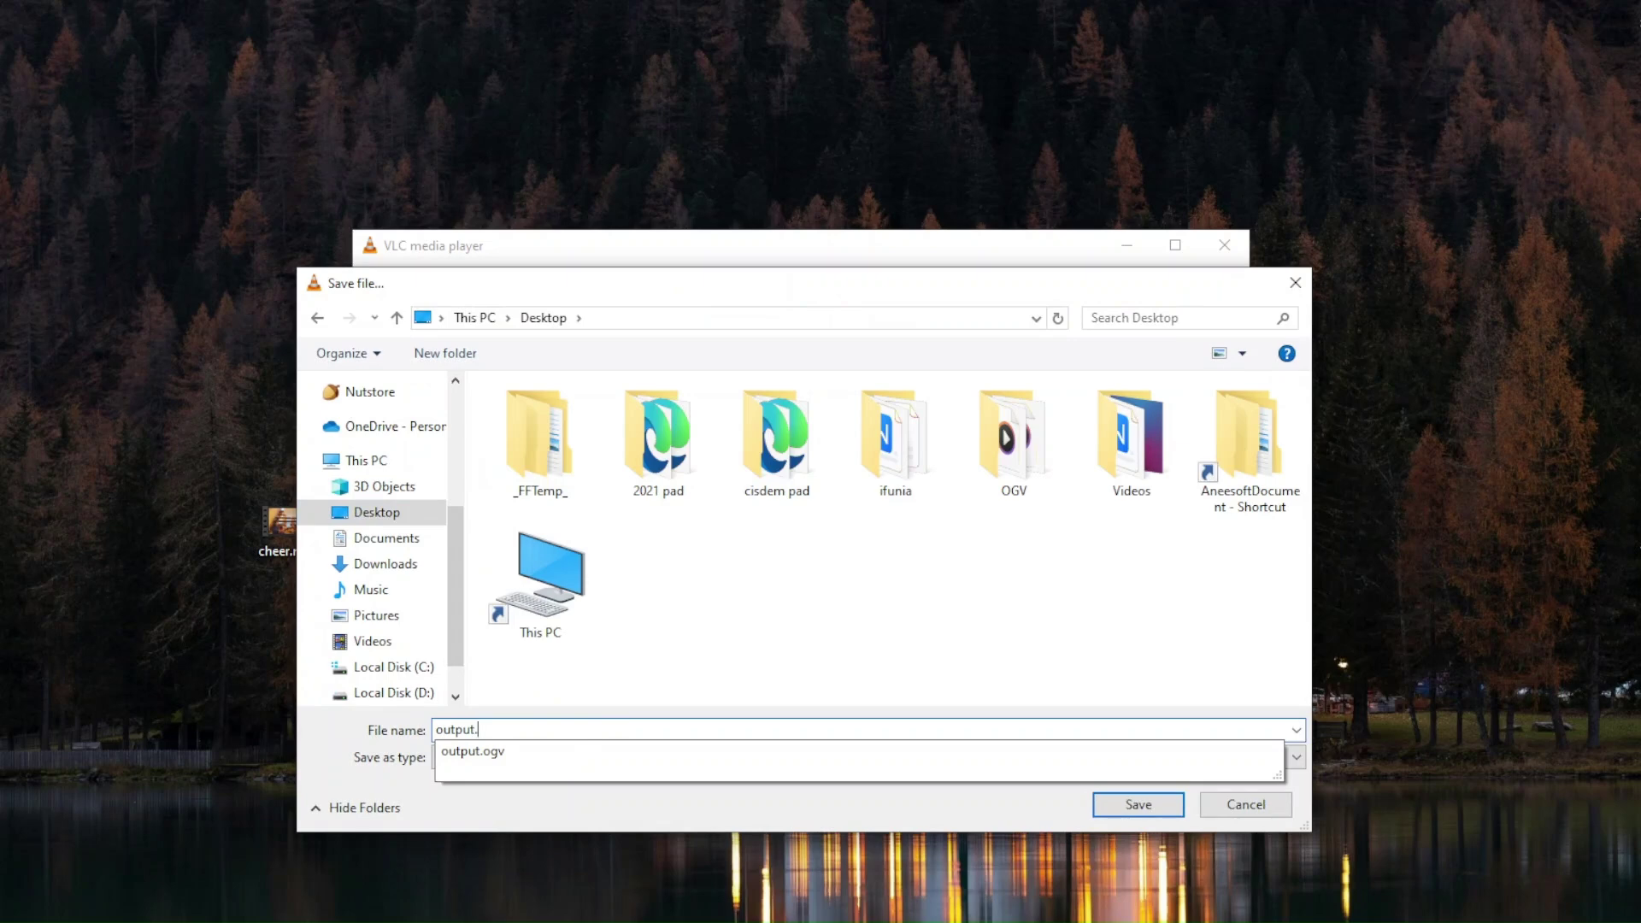
{"action": "type", "text": "ogv"}
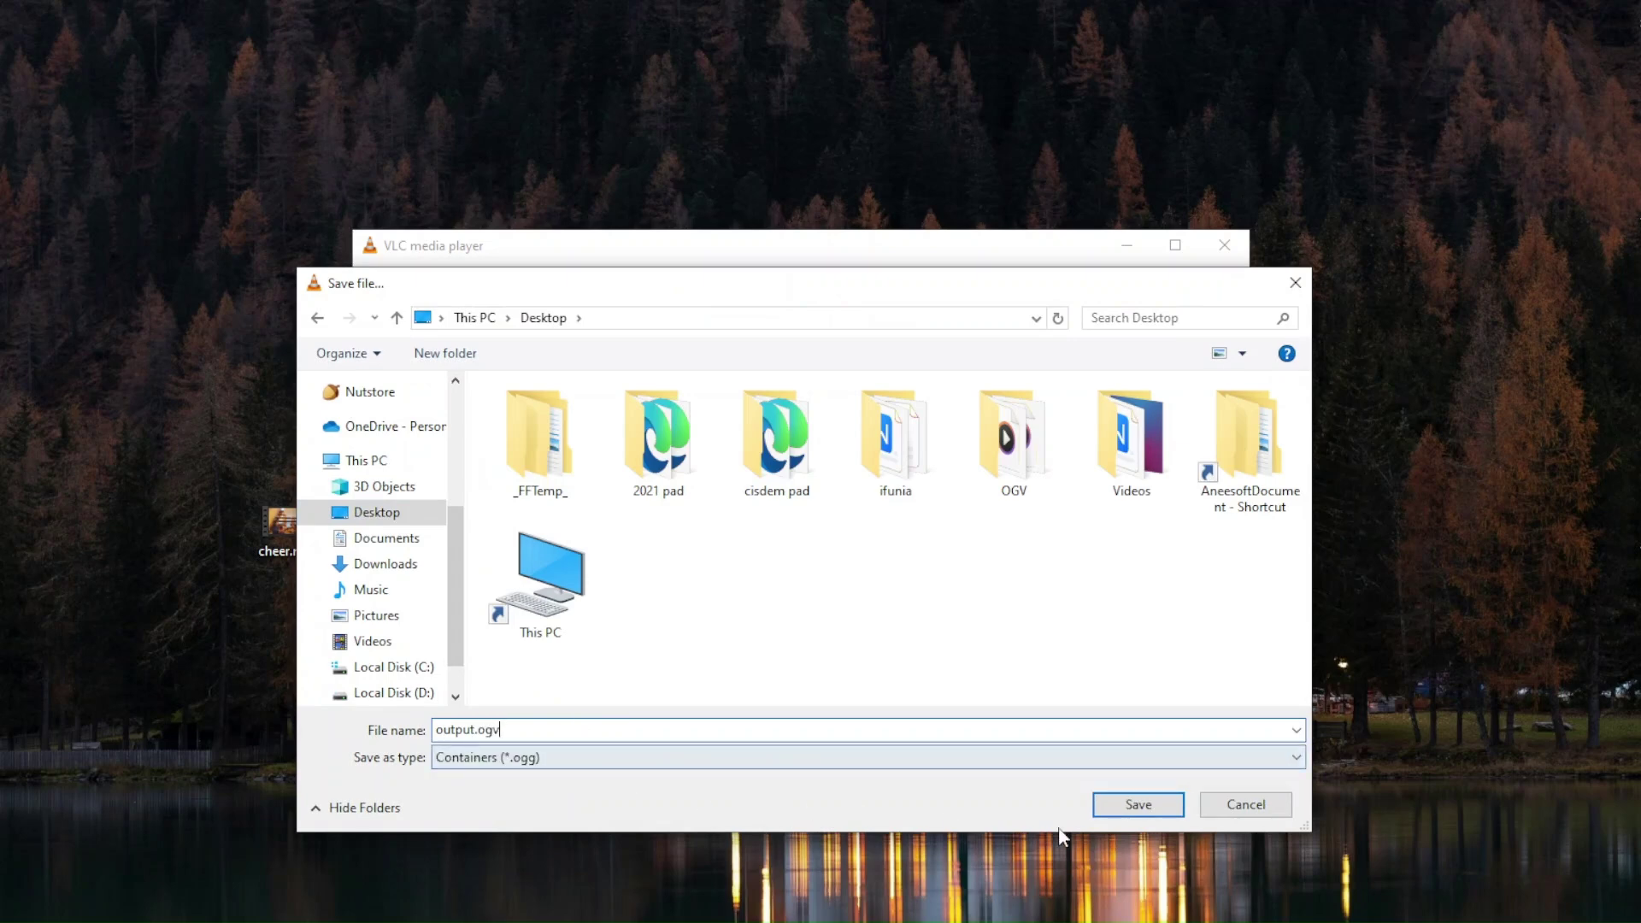
{"action": "left_click", "coordinate": [1183, 758]}
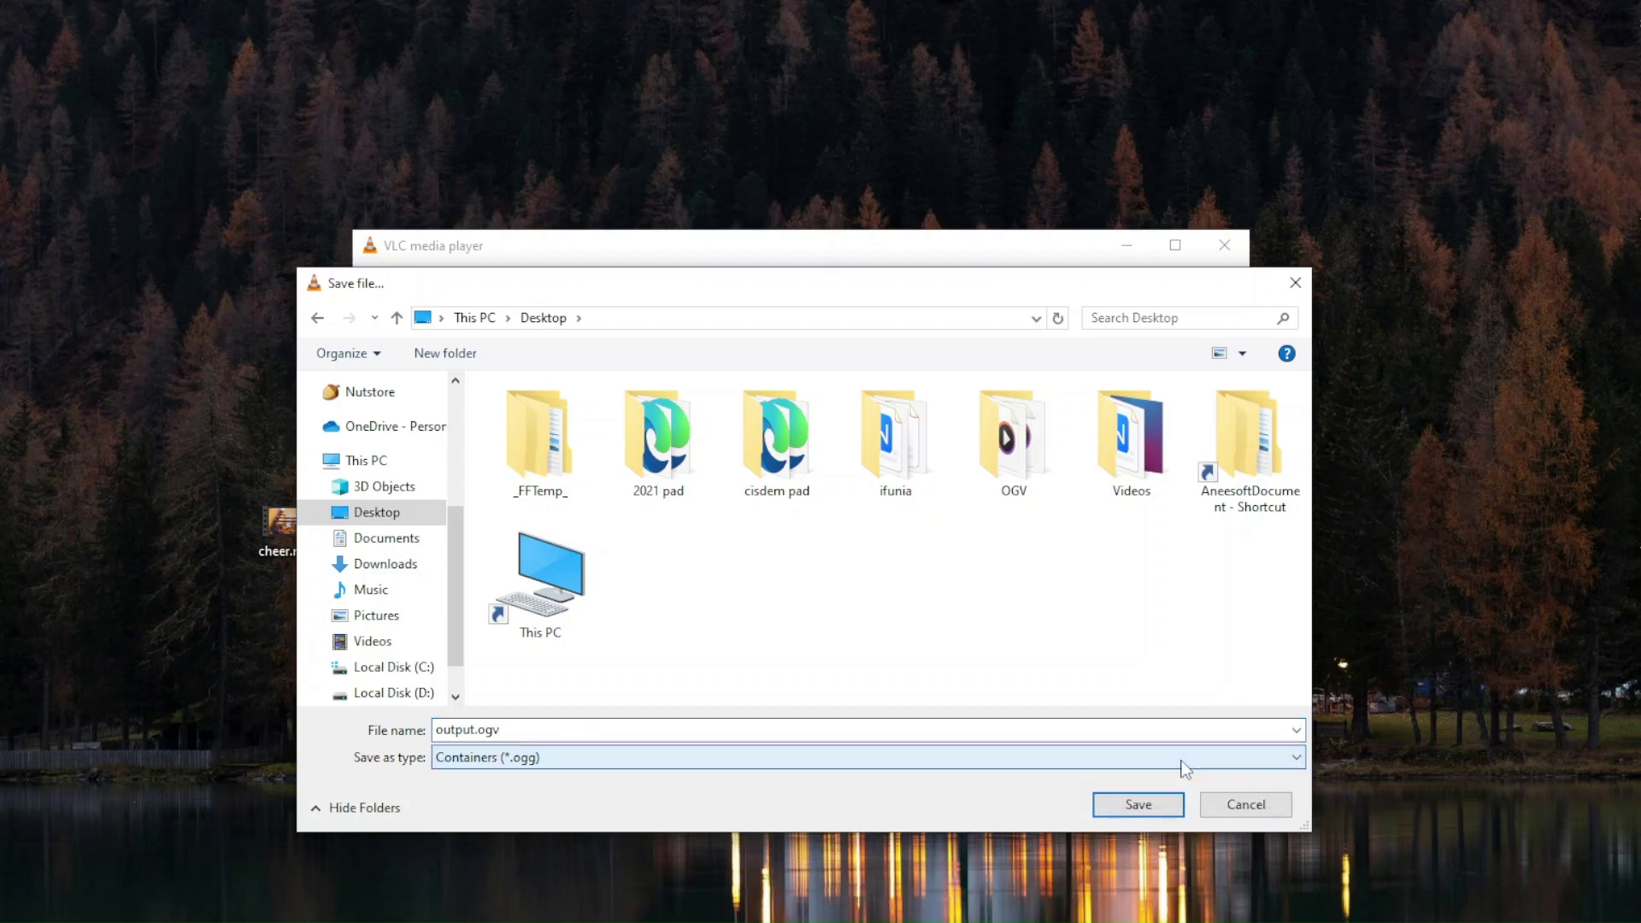
{"action": "left_click", "coordinate": [1140, 807]}
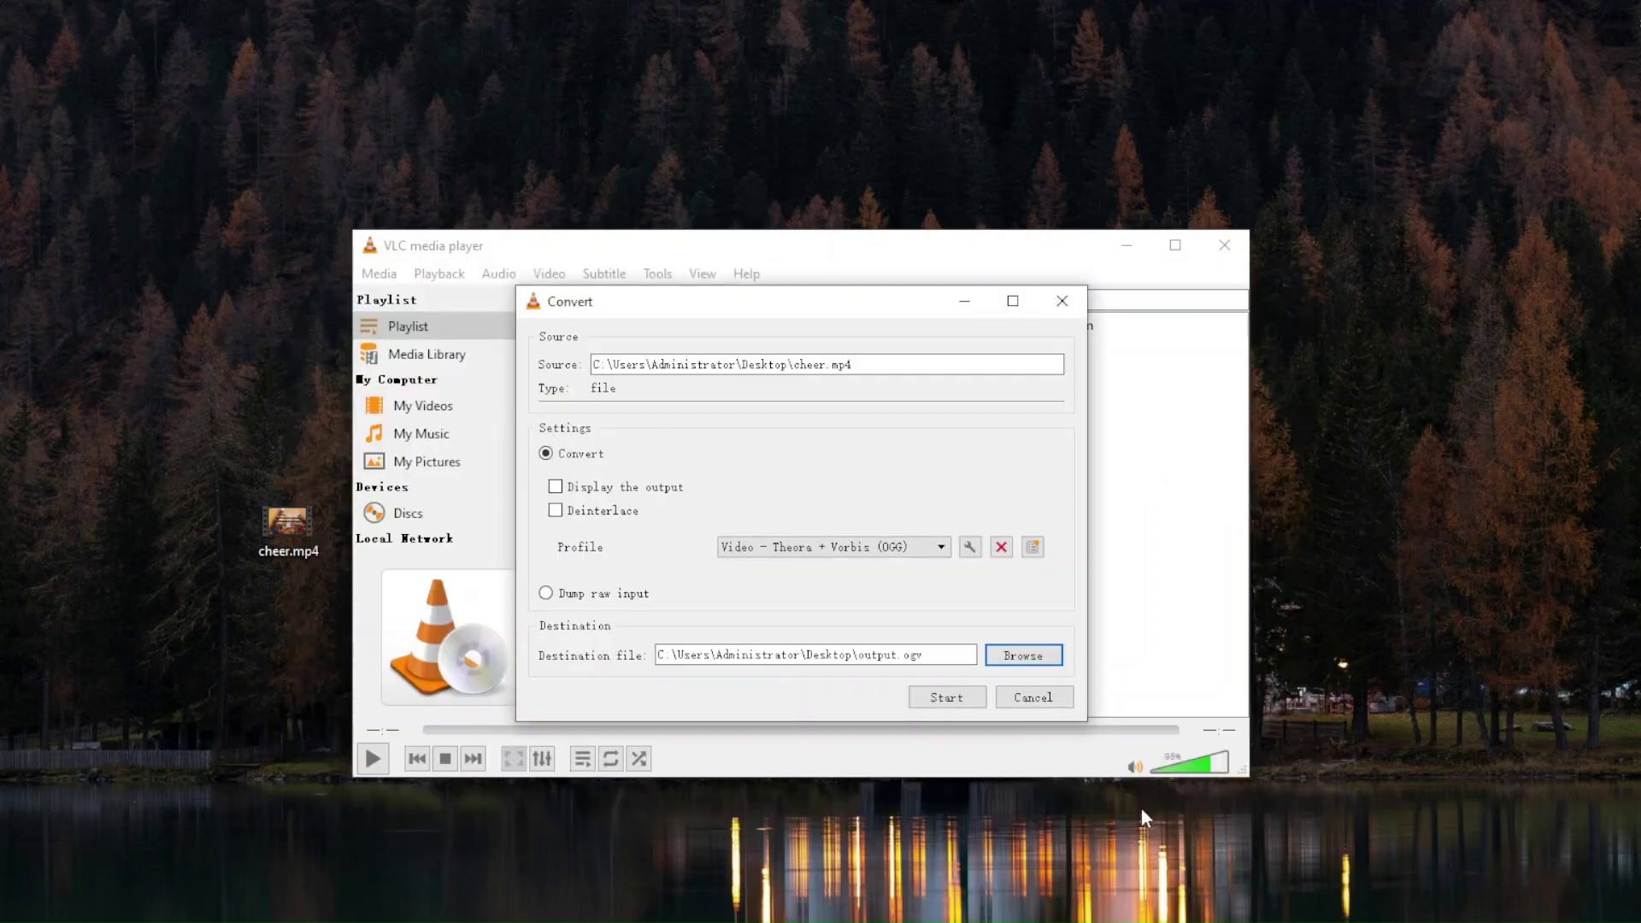
{"action": "left_click", "coordinate": [949, 698]}
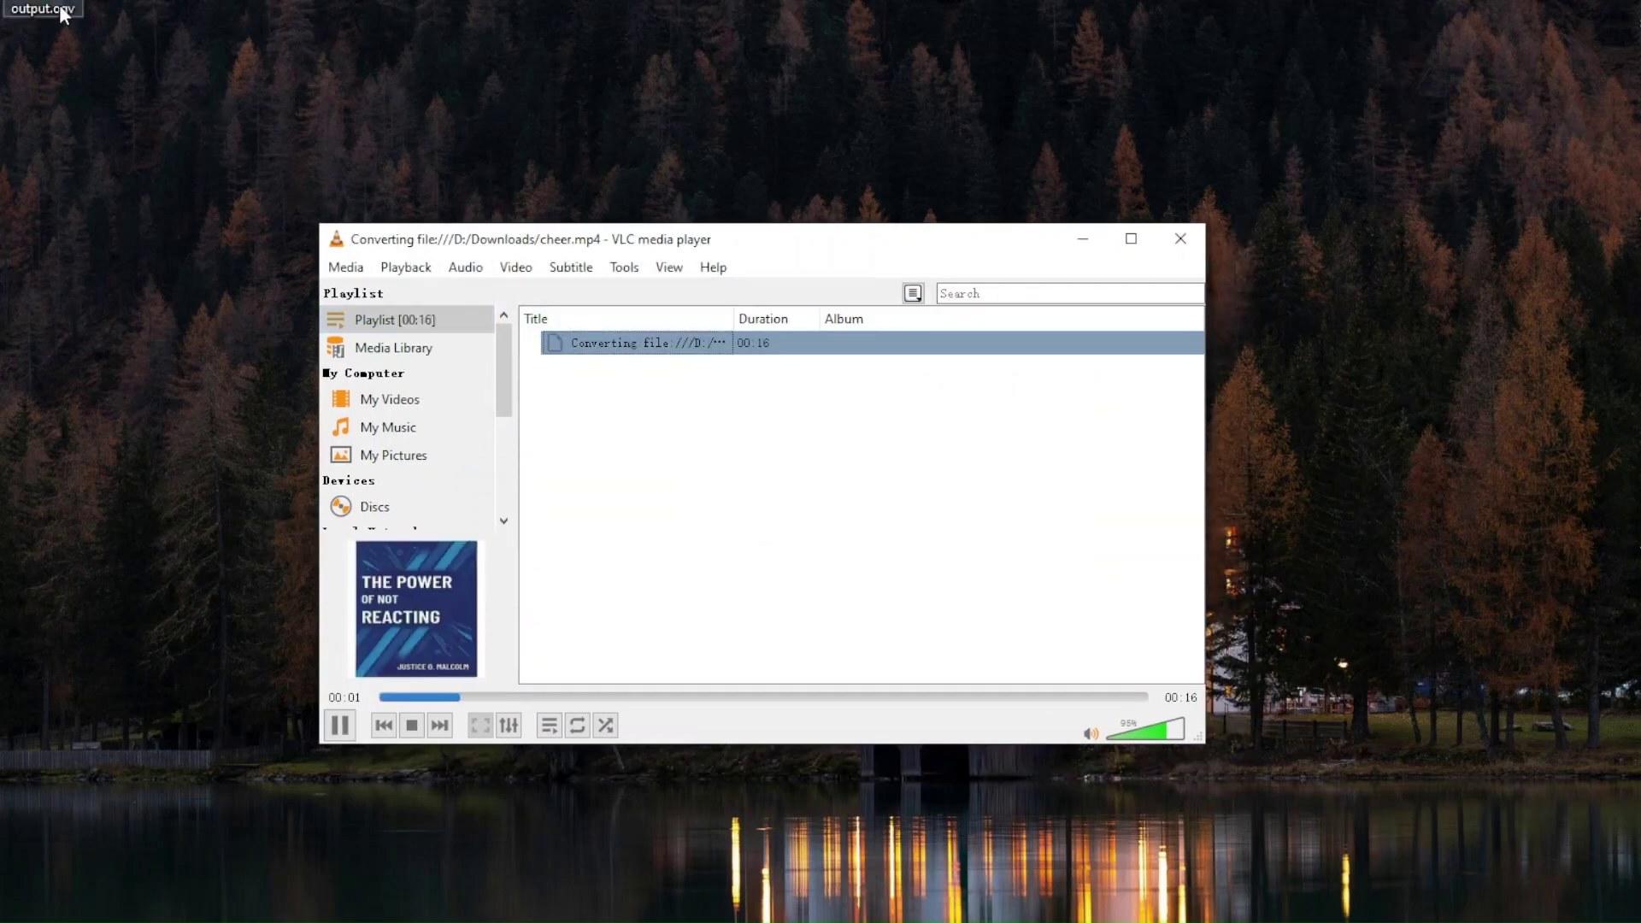
Move output.ogv beside the VLC window, open it in Media Player, and pause playback.
{"action": "left_click_drag", "start_coordinate": [63, 13], "coordinate": [260, 414]}
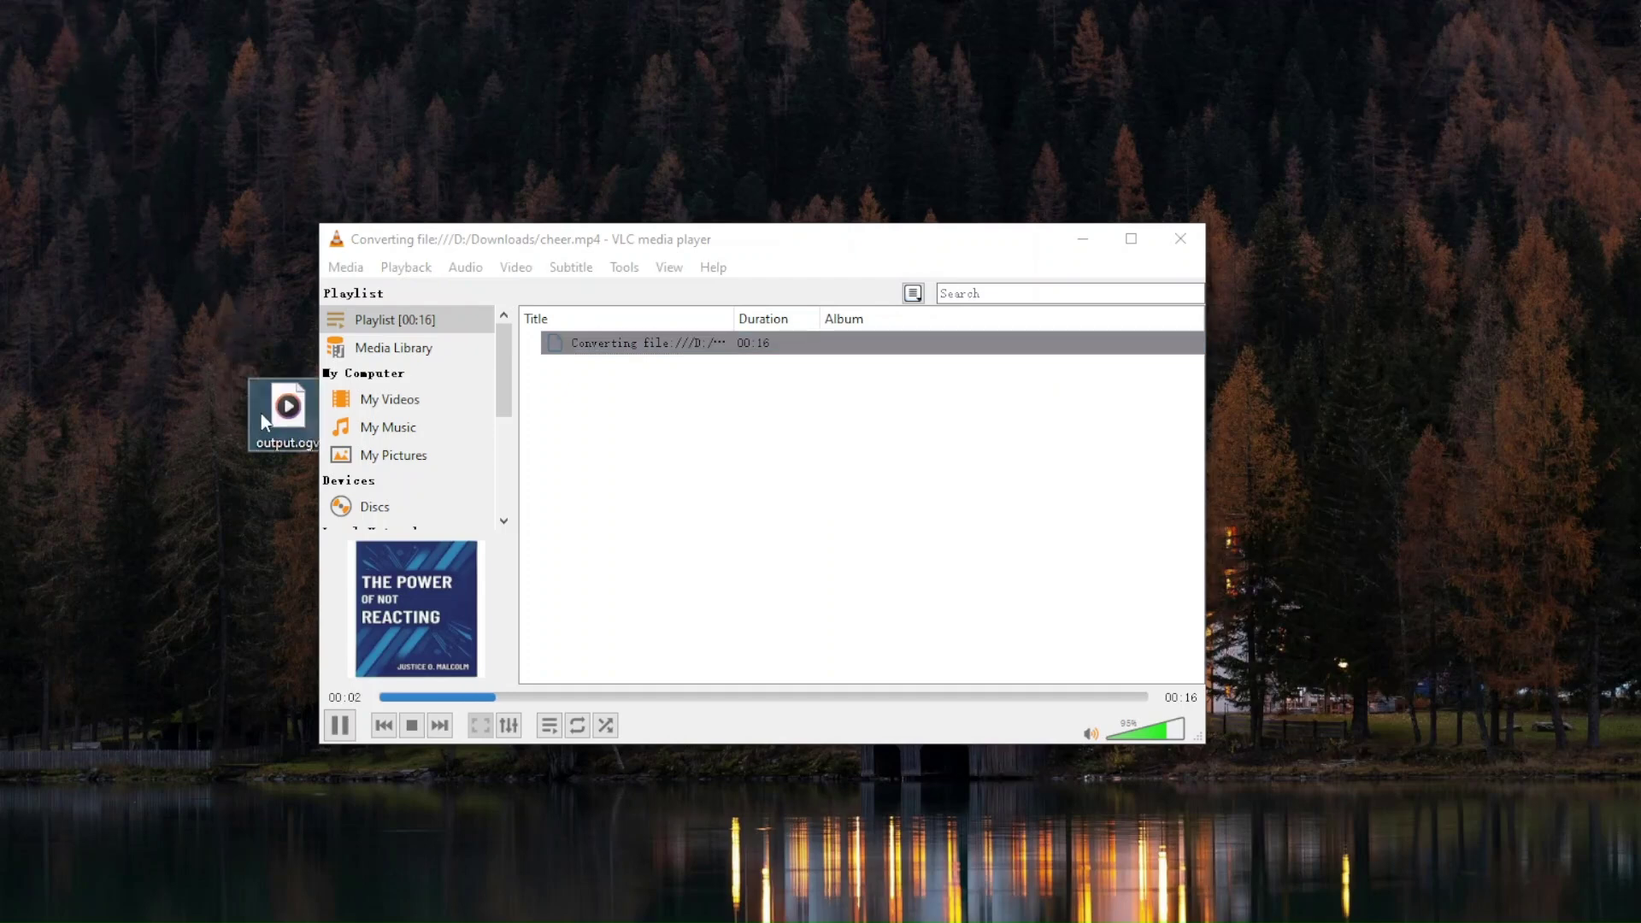
{"action": "left_click_drag", "start_coordinate": [472, 238], "coordinate": [504, 242]}
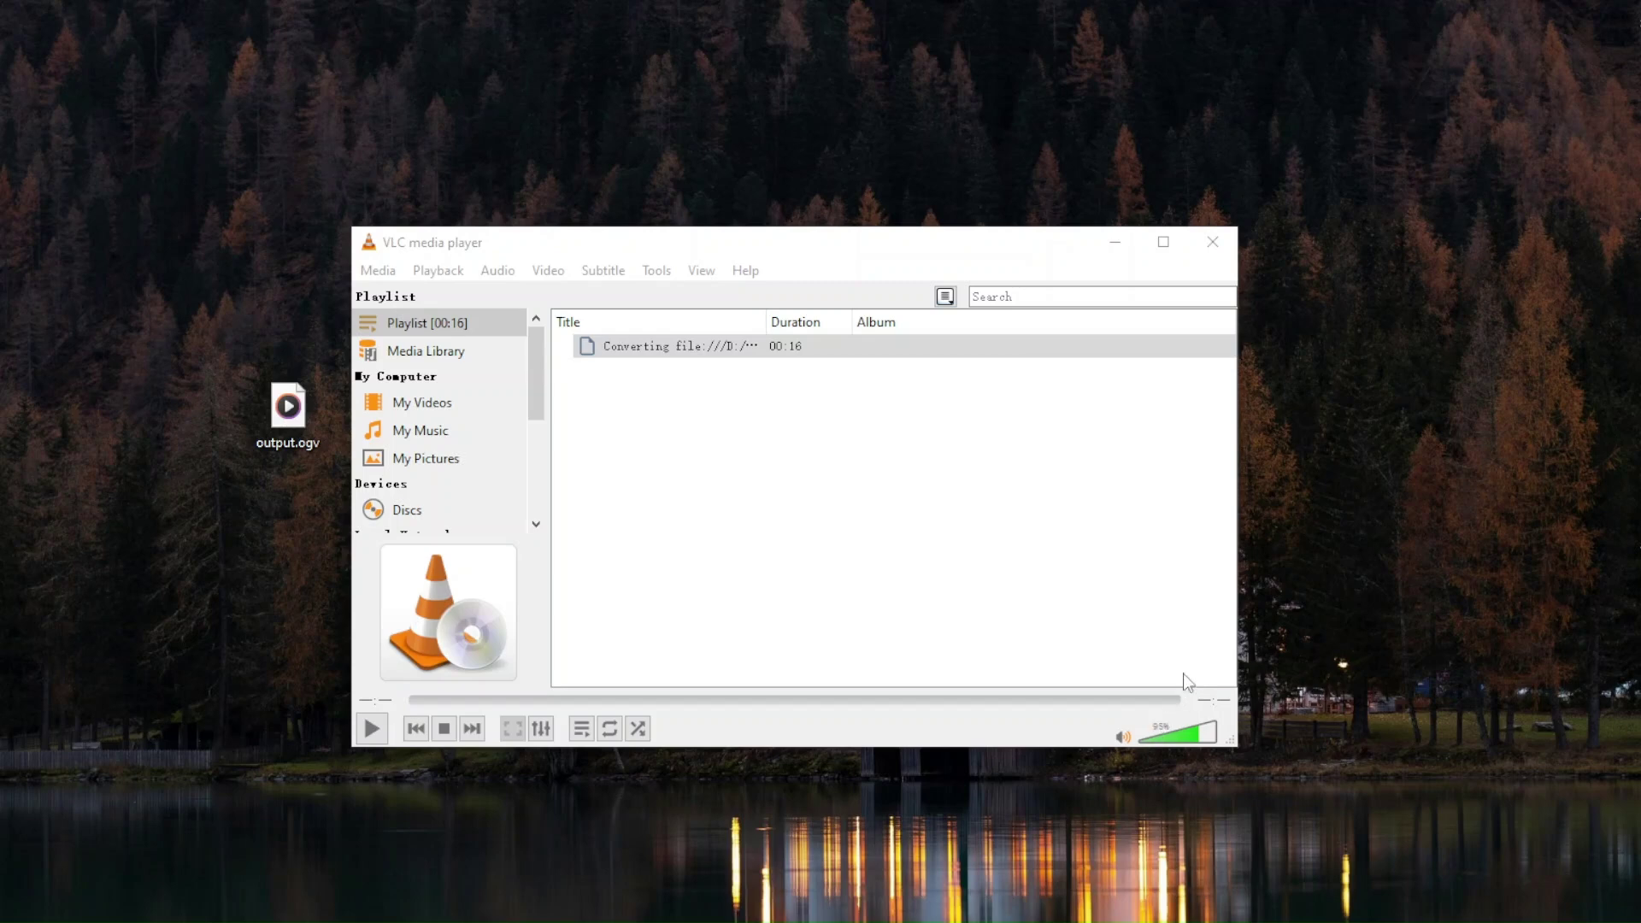
{"action": "left_click", "coordinate": [283, 425]}
{"action": "double_click", "coordinate": [282, 427]}
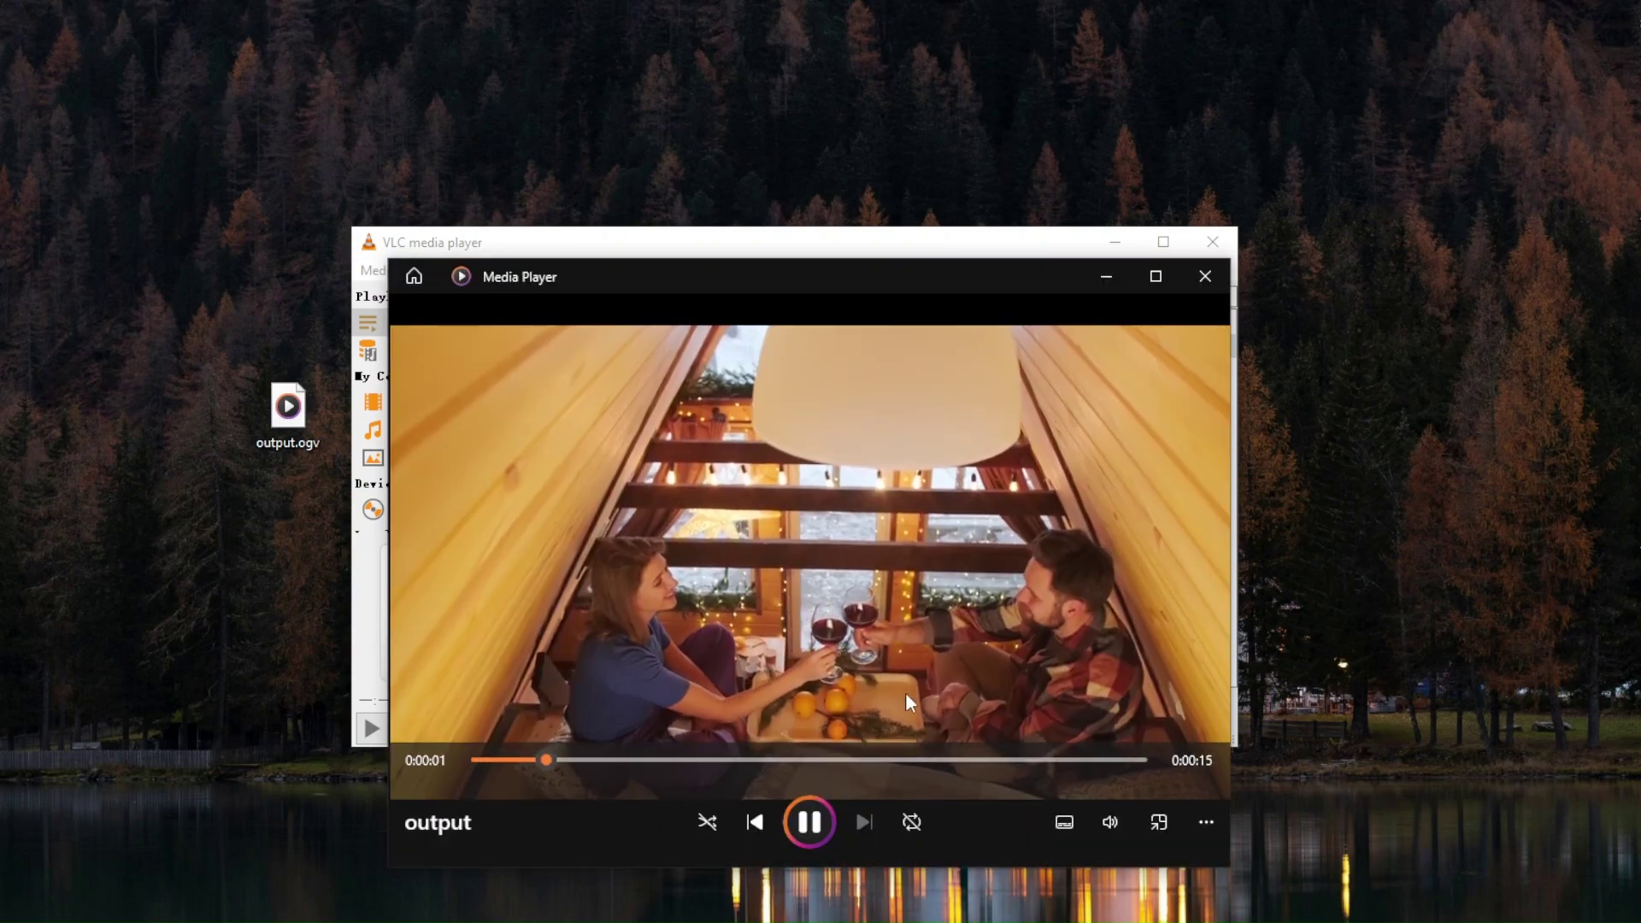
{"action": "left_click", "coordinate": [815, 821]}
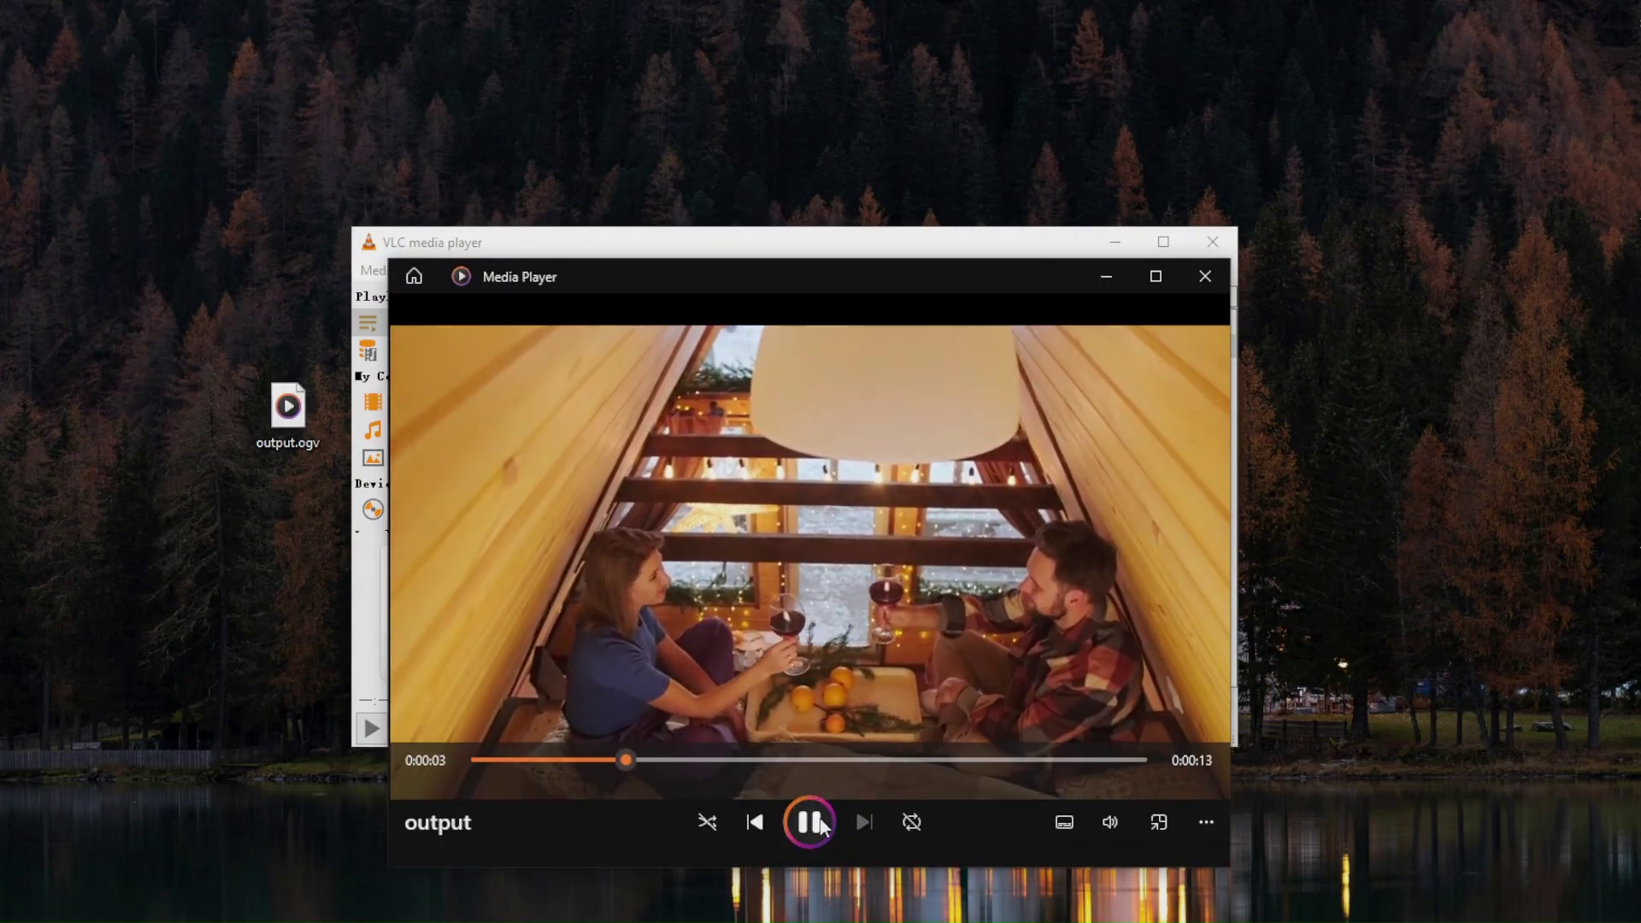